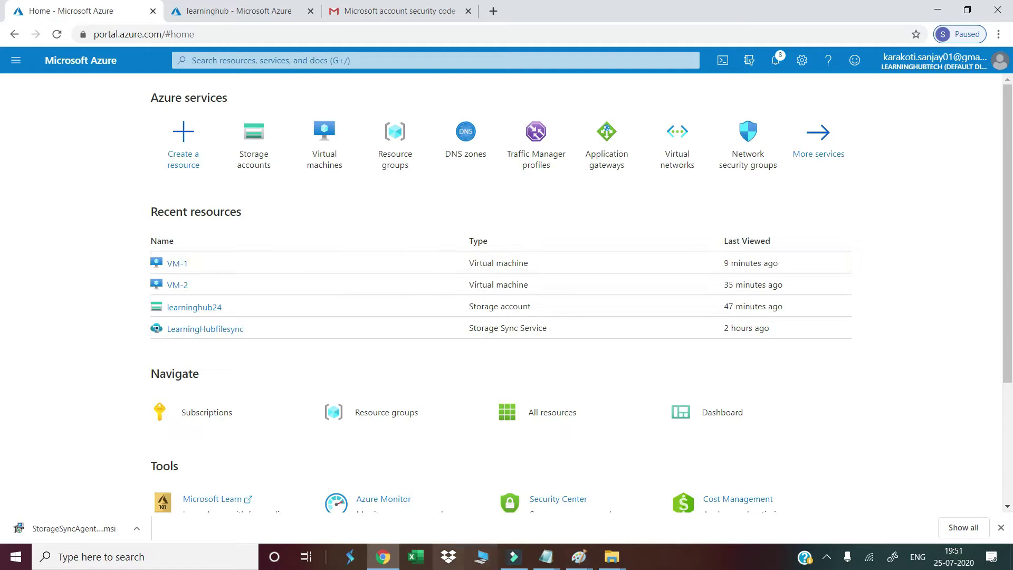
# - Search Windows for 'map' to bring up Paint among the results
pyautogui.click(173, 557)
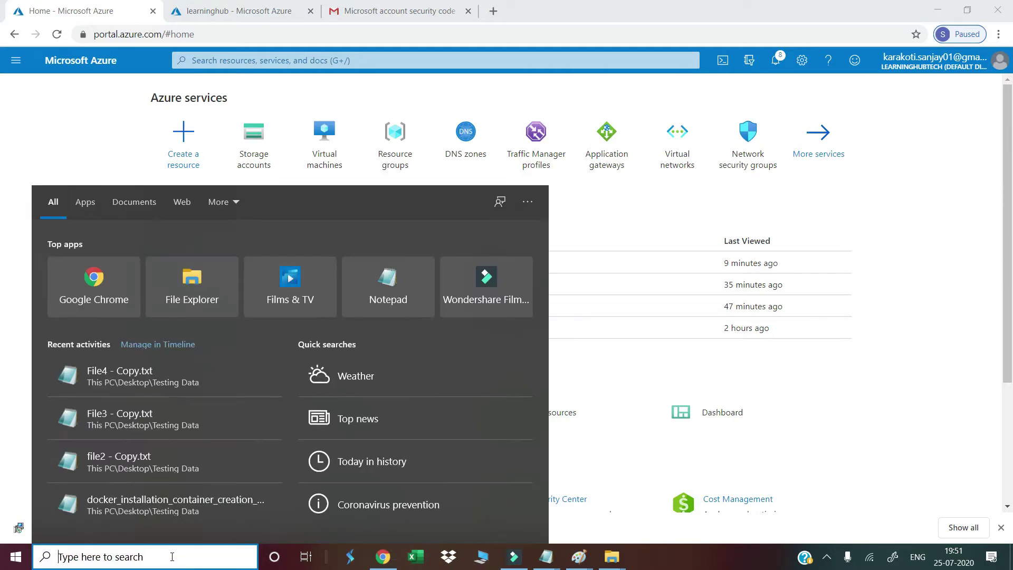
pyautogui.write('map')
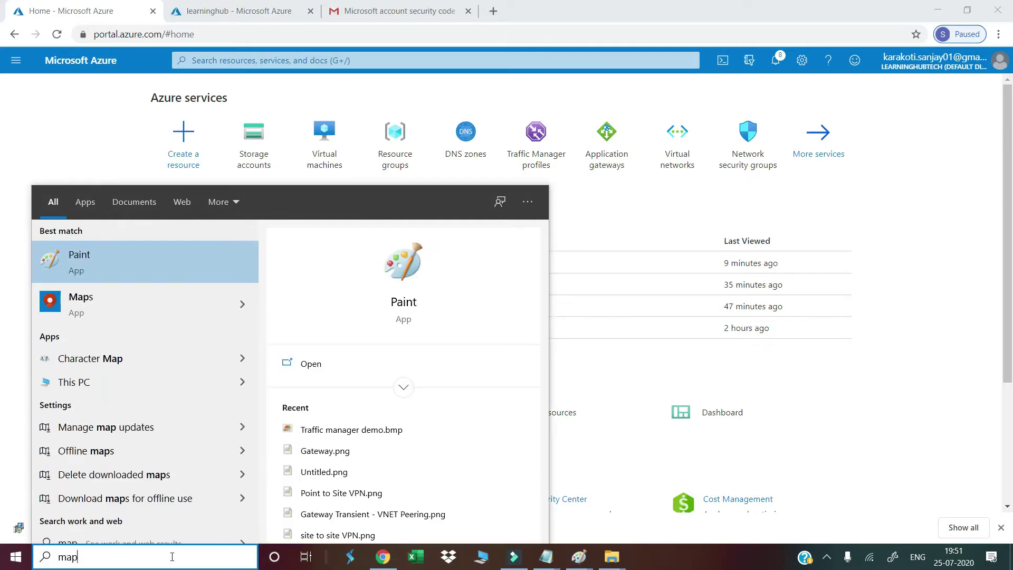
pyautogui.press('Return')
# - Draw a black server rectangle with a green drive box inside it
pyautogui.click(270, 41)
pyautogui.moveTo(191, 210); pyautogui.dragTo(340, 307)
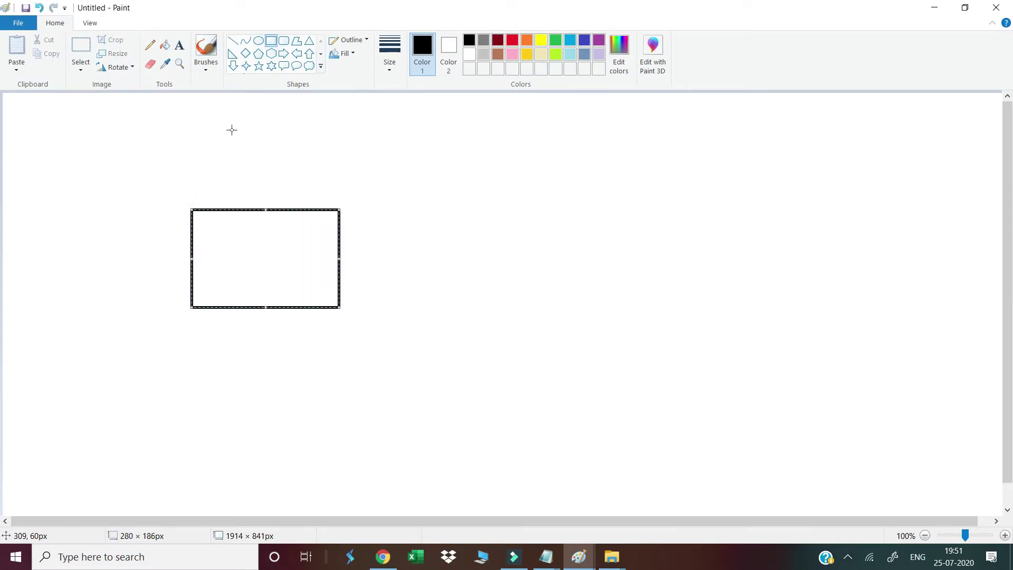
pyautogui.click(208, 105)
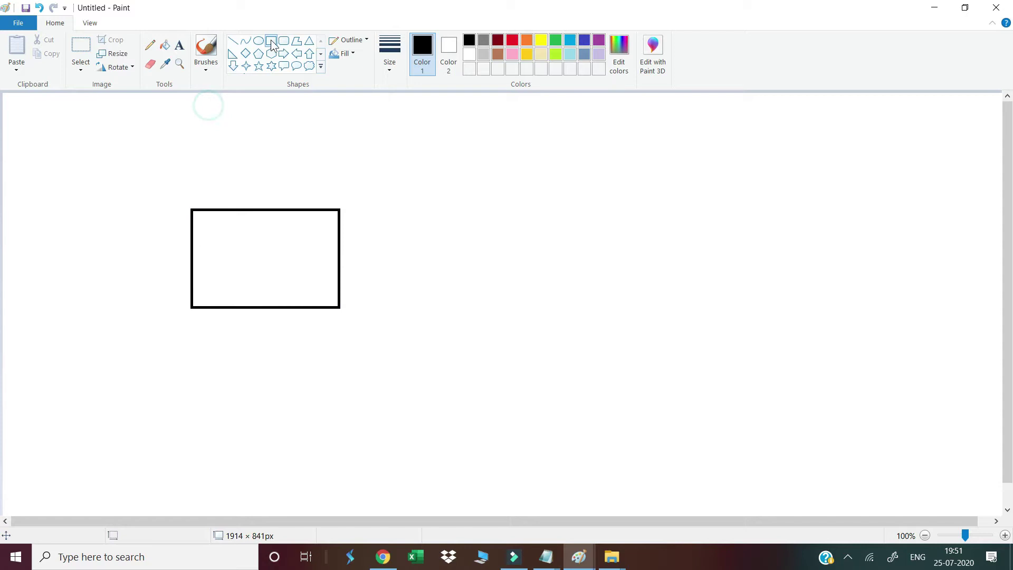
pyautogui.click(555, 40)
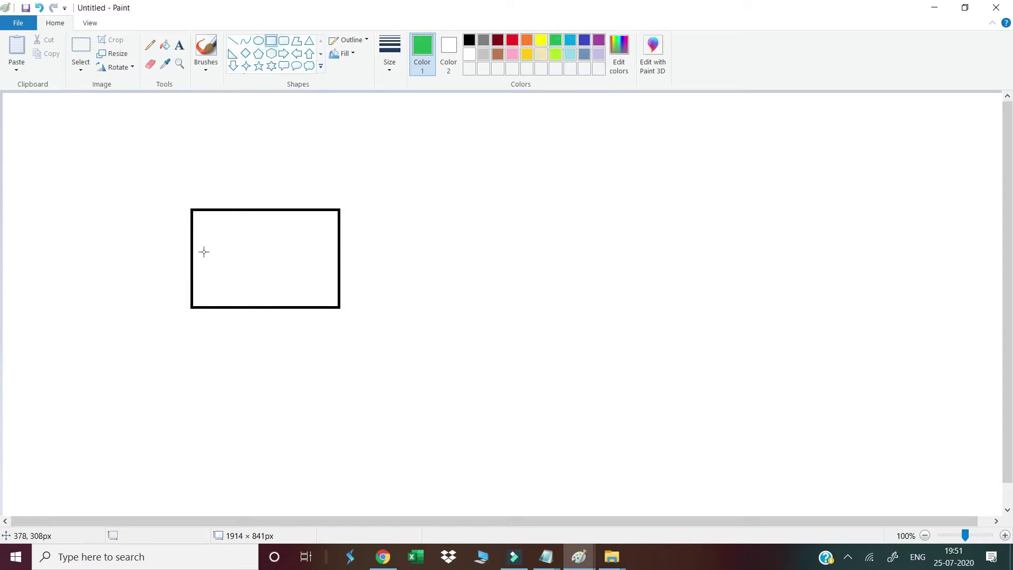
pyautogui.moveTo(202, 241); pyautogui.dragTo(308, 271)
pyautogui.click(278, 262)
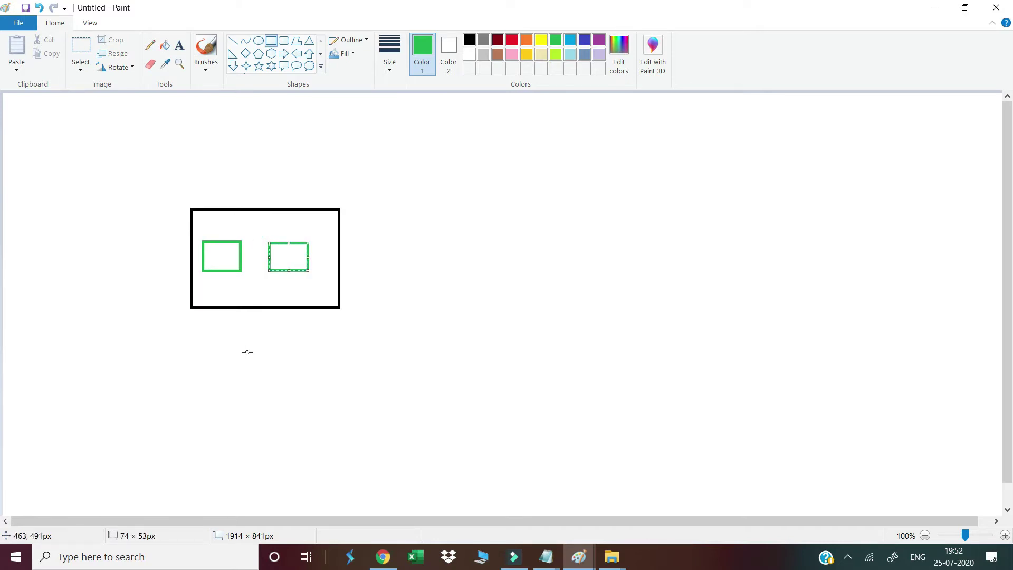
# - Label the green drive boxes C and D
pyautogui.click(181, 47)
pyautogui.click(209, 249)
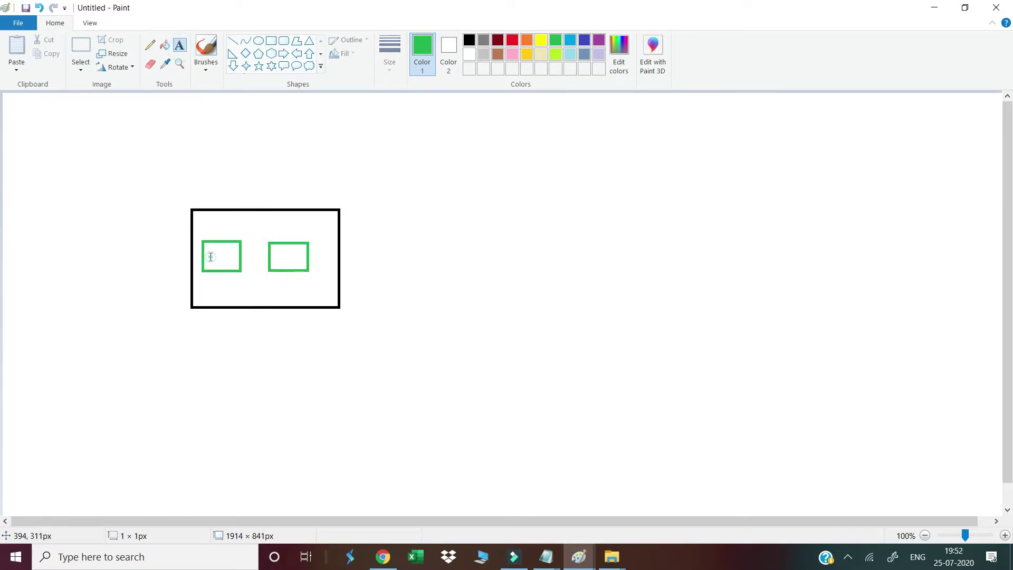
pyautogui.write('C')
pyautogui.click(288, 258)
pyautogui.click(264, 289)
pyautogui.click(276, 259)
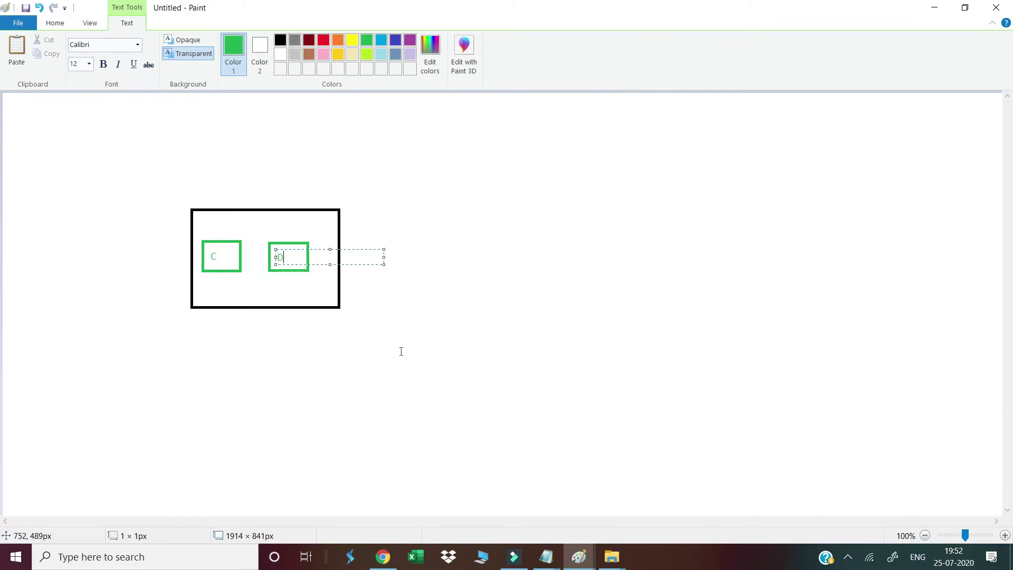
pyautogui.write('D')
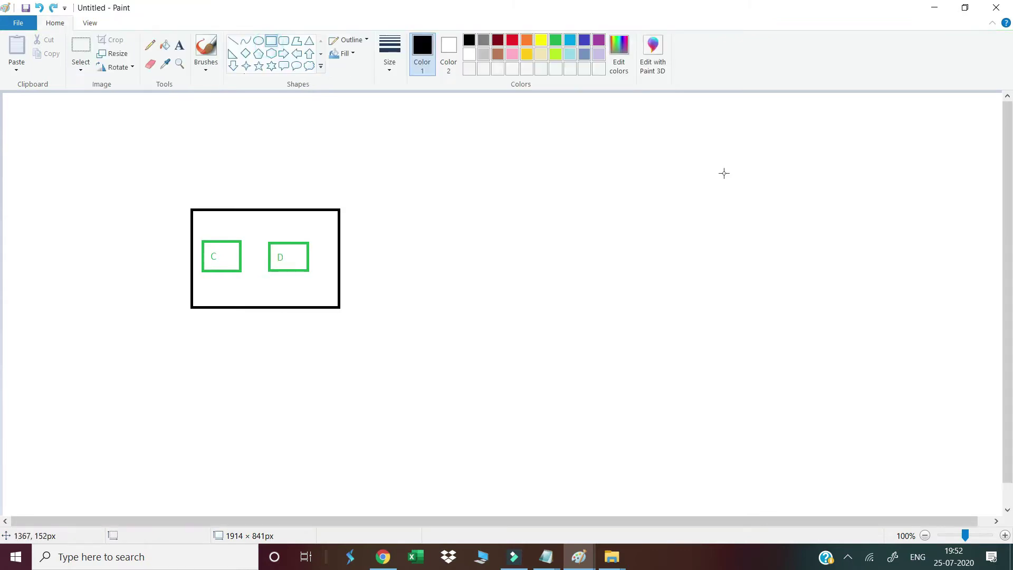
# - Draw a large 'Storage Account' rectangle on the right with a smaller square inside
pyautogui.moveTo(724, 164)
pyautogui.mouseDown()
pyautogui.moveTo(933, 355)
pyautogui.moveTo(945, 406)
pyautogui.mouseUp()
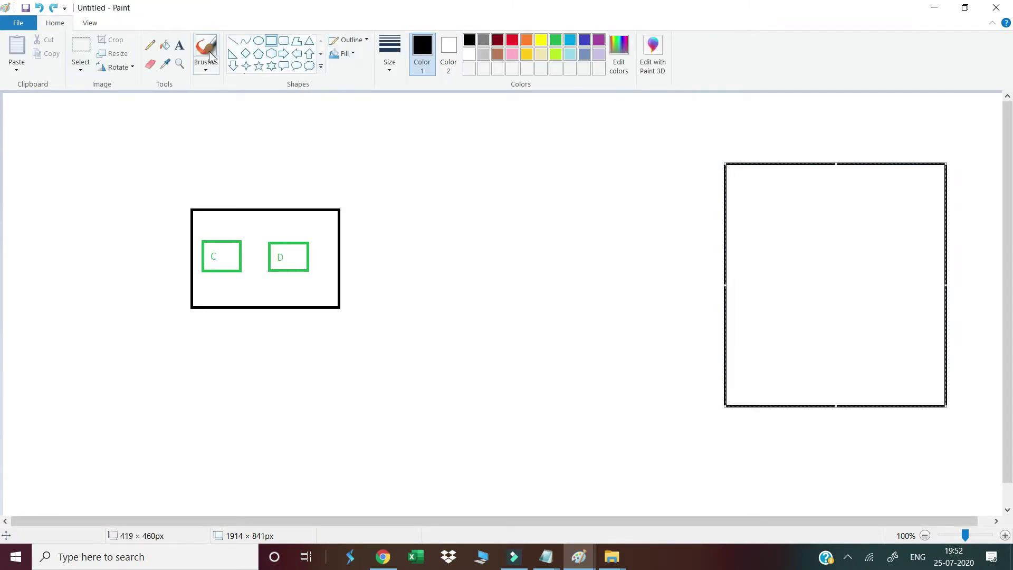
pyautogui.click(180, 45)
pyautogui.click(734, 152)
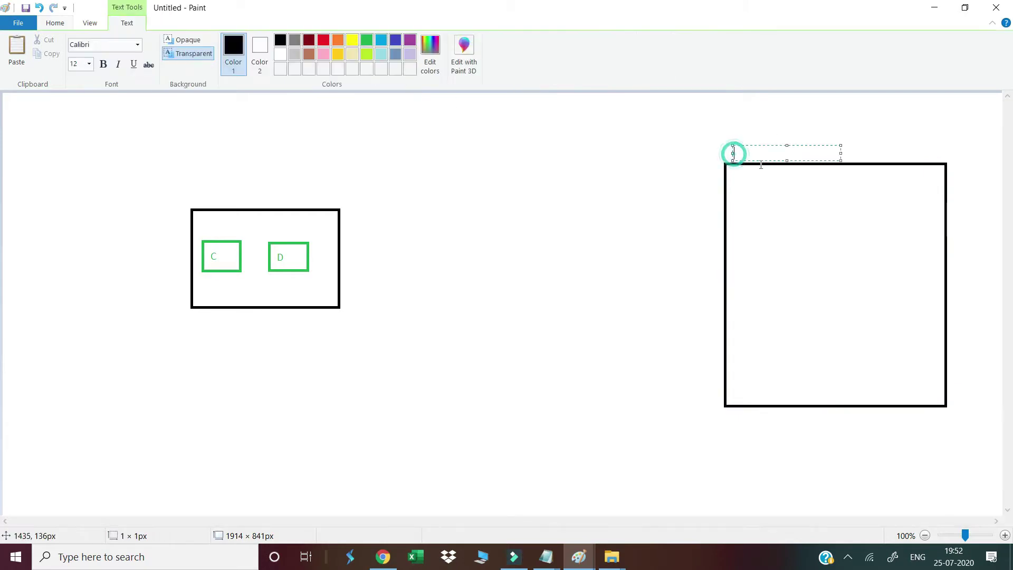
pyautogui.write('Storage Account')
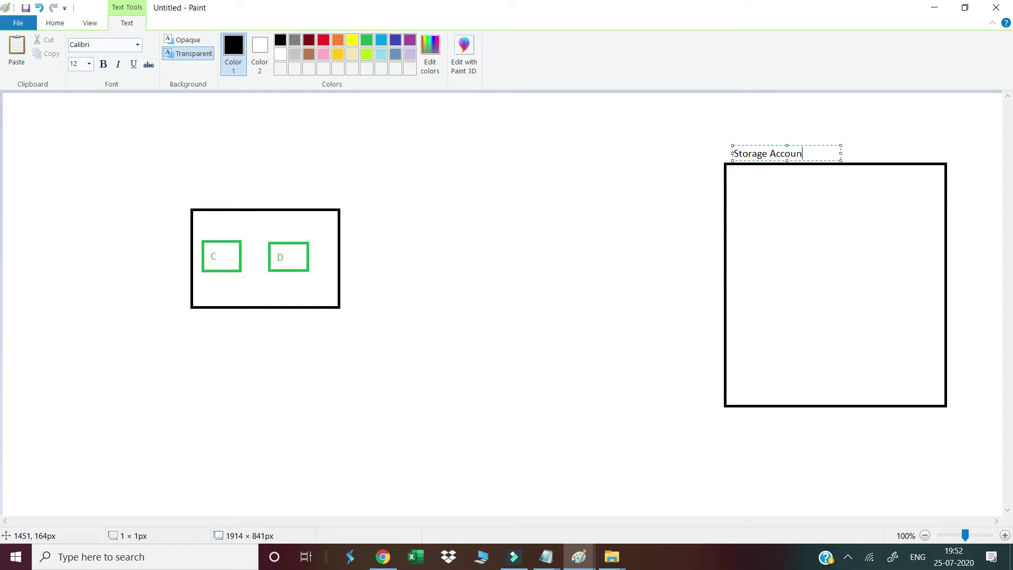
pyautogui.click(484, 212)
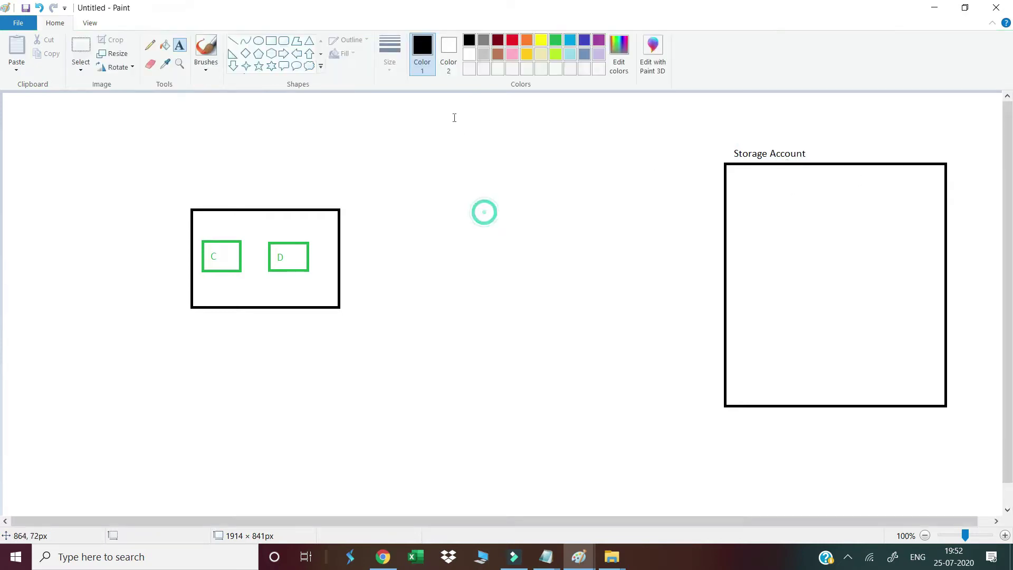
pyautogui.click(271, 40)
pyautogui.moveTo(783, 225); pyautogui.dragTo(918, 353)
pyautogui.click(682, 322)
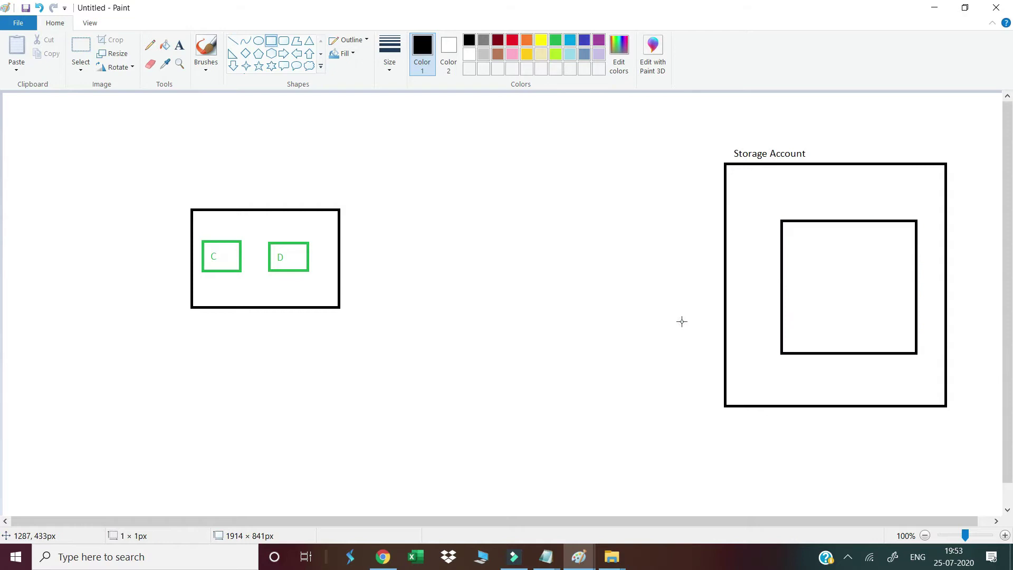
# - Label the inner square 'File Share' and draw a line connecting the D box to it
pyautogui.click(179, 45)
pyautogui.click(783, 209)
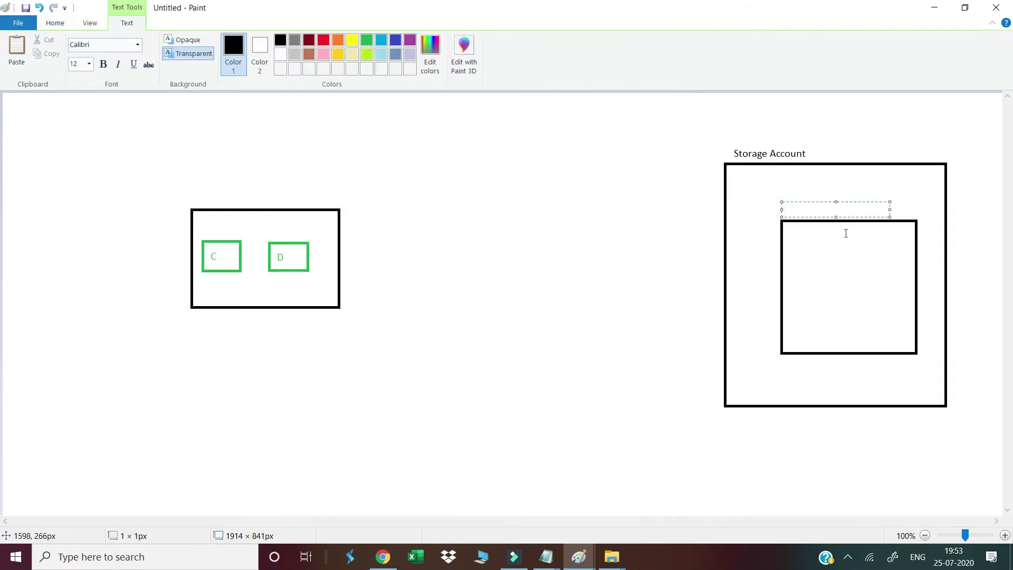
pyautogui.write('File Share')
pyautogui.click(54, 23)
pyautogui.click(233, 40)
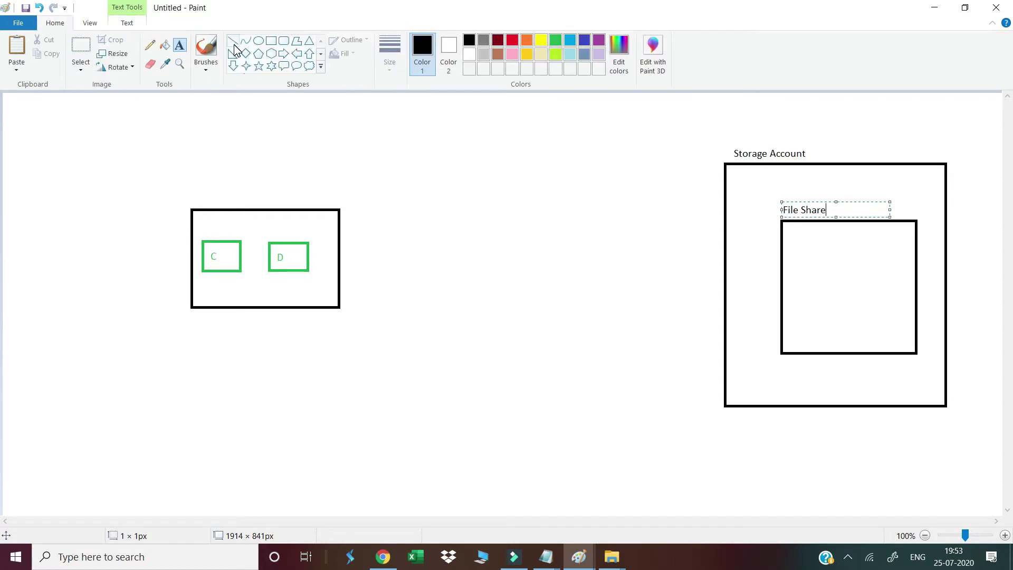
pyautogui.moveTo(299, 254); pyautogui.dragTo(815, 255)
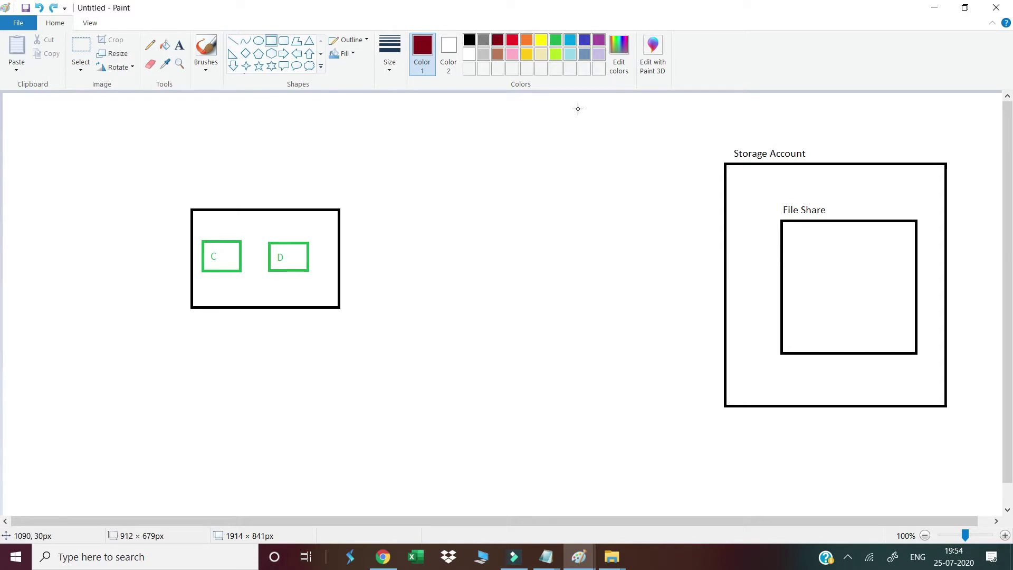
# - Enclose the Storage Account in a dark-red rectangle labelled 'Azure'
pyautogui.moveTo(559, 108); pyautogui.dragTo(972, 456)
pyautogui.click(179, 44)
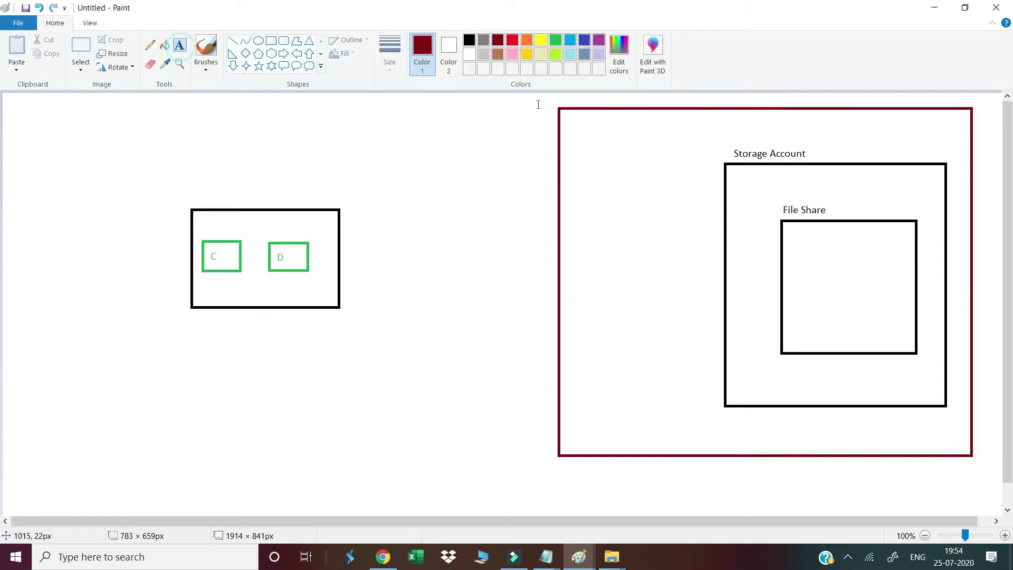
pyautogui.click(568, 98)
pyautogui.write('Azure')
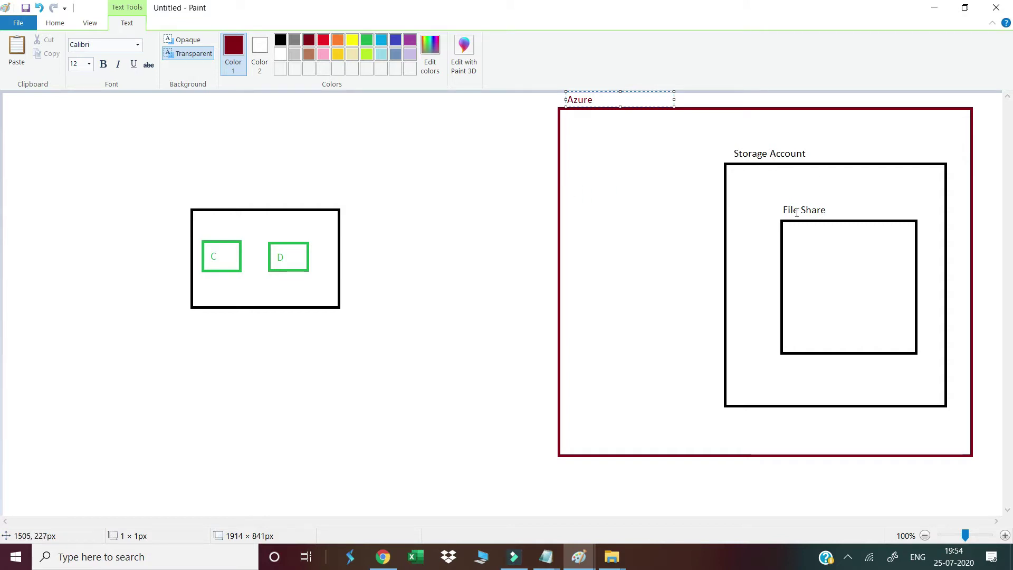
pyautogui.click(474, 161)
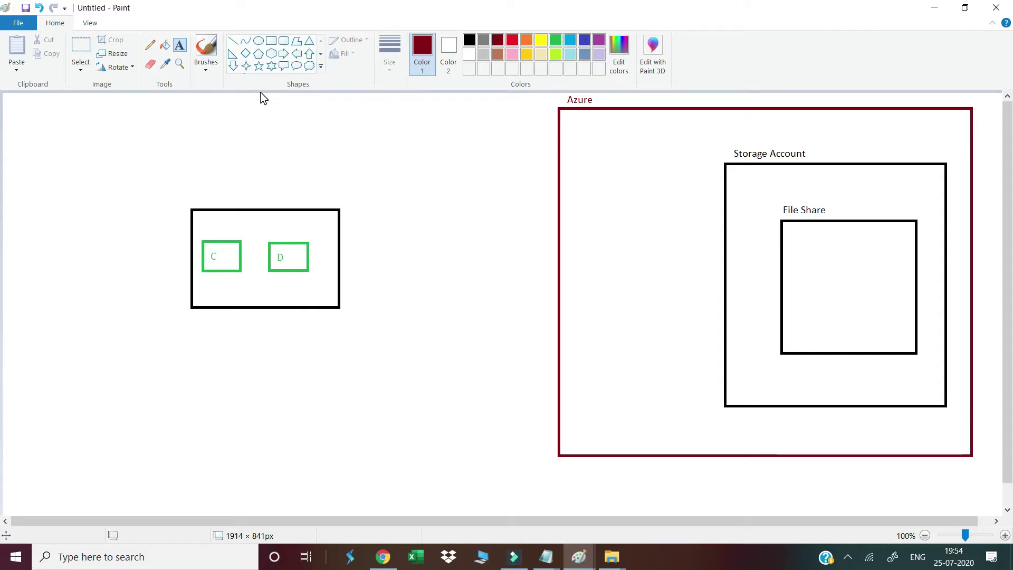
# - Add a tall dark-red 'Azure File Sync' box beside the Storage Account
pyautogui.click(271, 40)
pyautogui.moveTo(582, 161); pyautogui.dragTo(585, 269)
pyautogui.hotkey('ctrl', 'z')
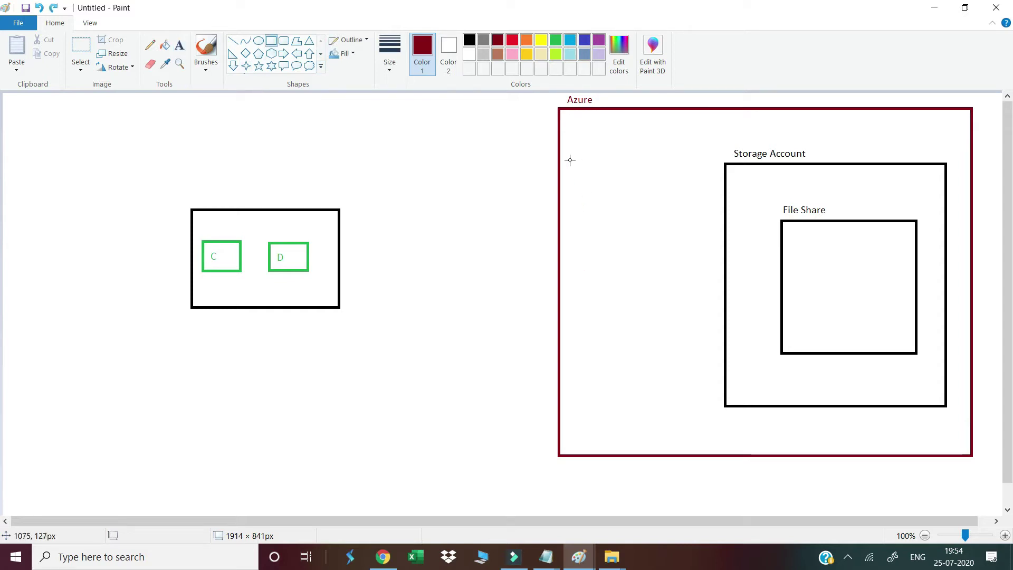
pyautogui.moveTo(575, 160)
pyautogui.mouseDown()
pyautogui.moveTo(644, 324)
pyautogui.moveTo(707, 405)
pyautogui.mouseUp()
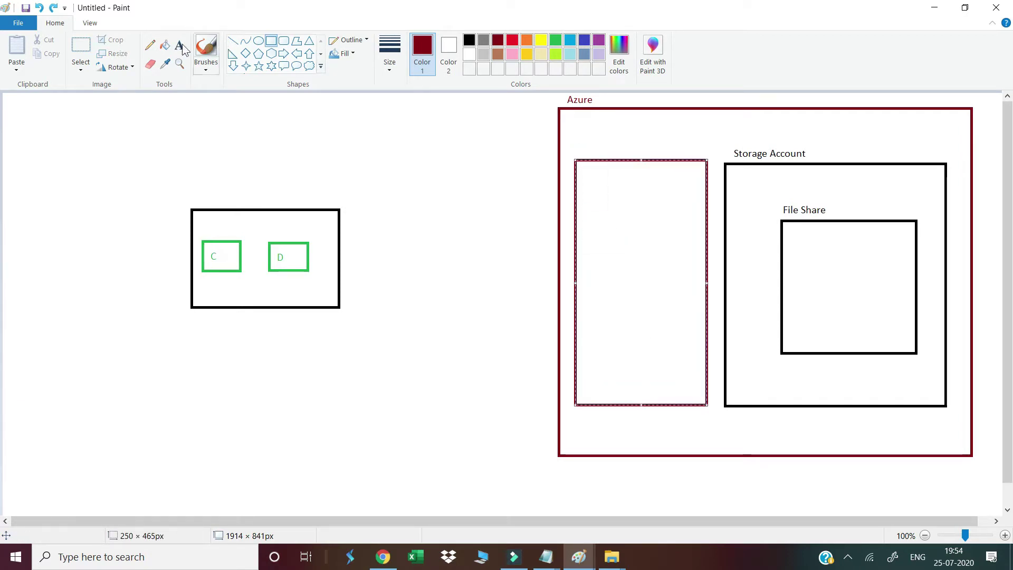
pyautogui.click(179, 44)
pyautogui.click(579, 143)
pyautogui.write('Azure File S')
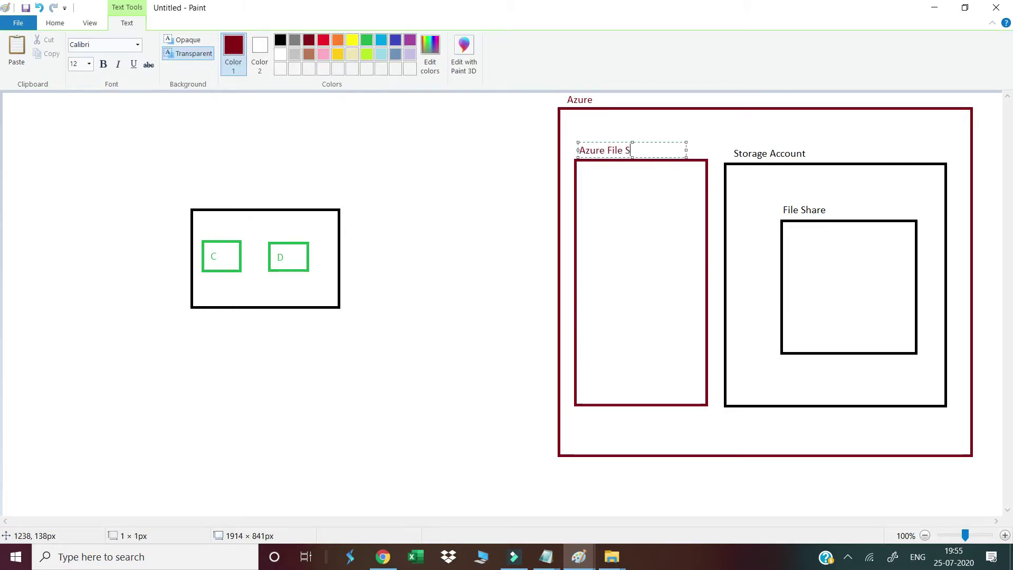
pyautogui.write('ync')
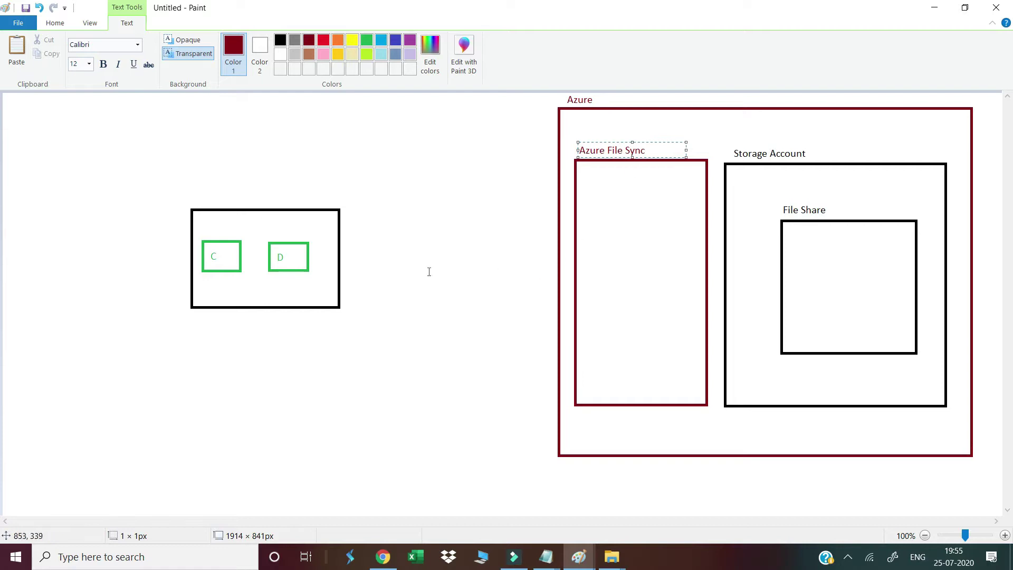
pyautogui.click(376, 418)
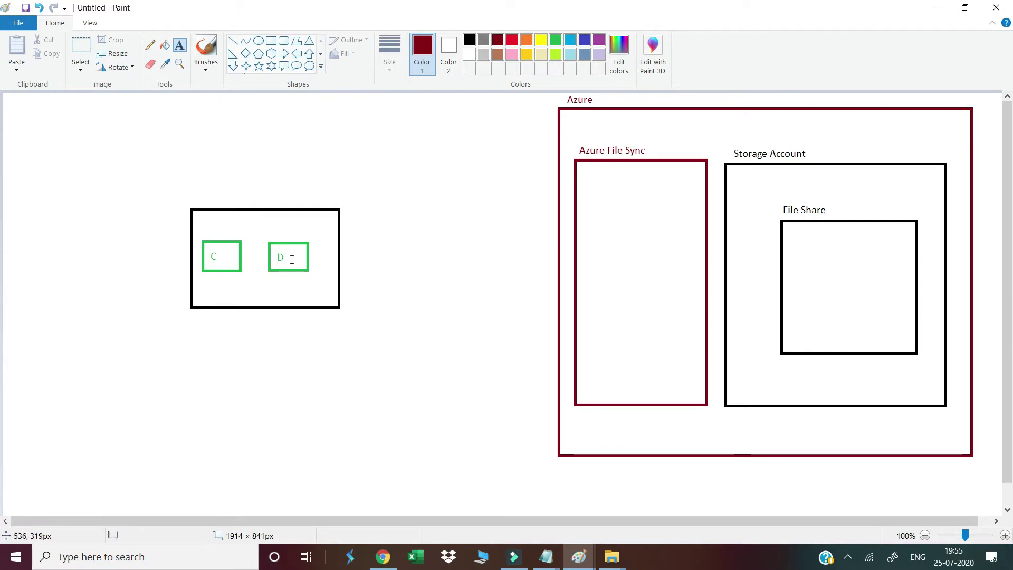
# - Start a new virtual machine in resource group MyRG and name it VM-1
pyautogui.click(381, 557)
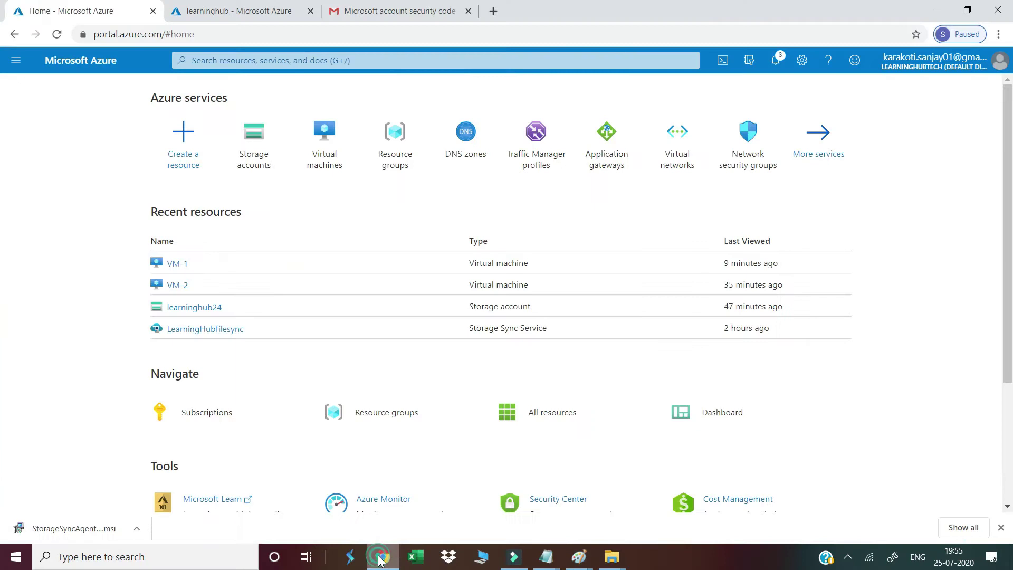
pyautogui.click(304, 167)
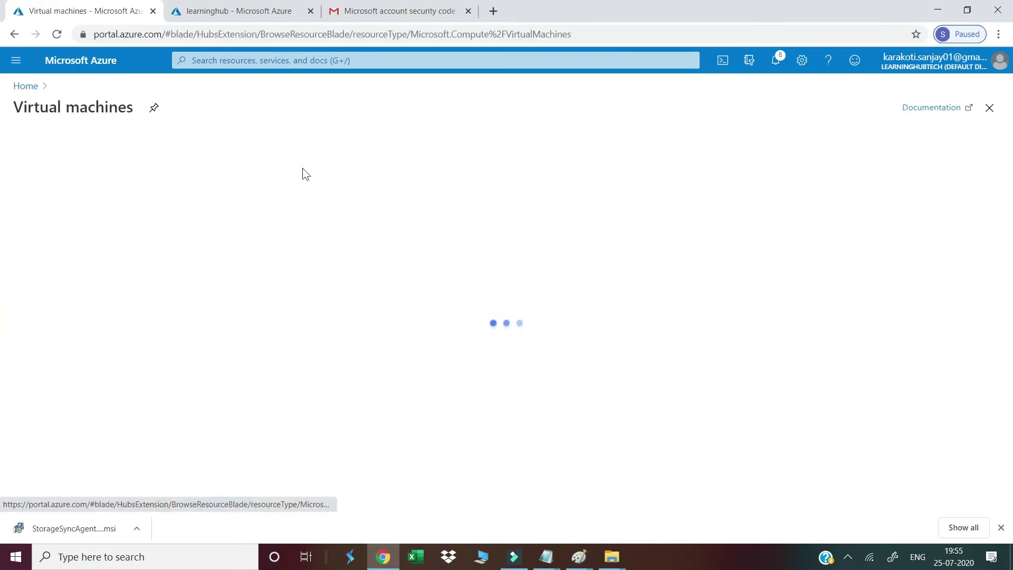
pyautogui.click(23, 146)
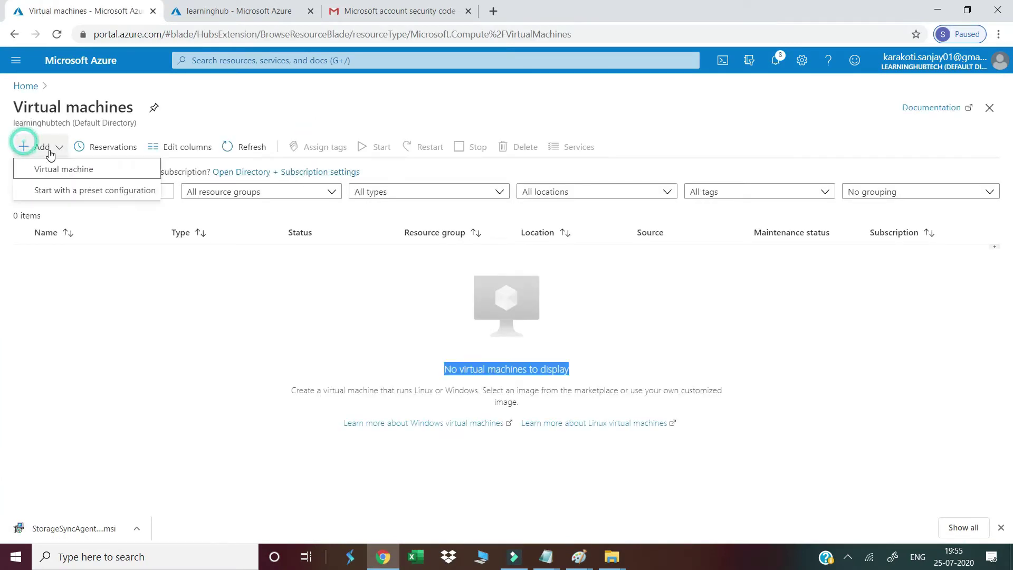
pyautogui.click(52, 168)
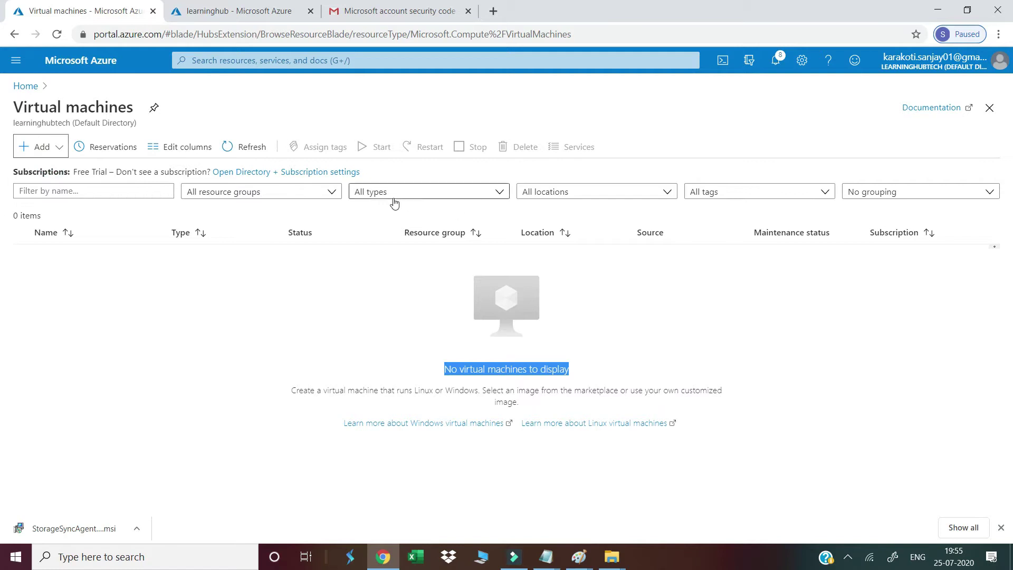
pyautogui.click(224, 316)
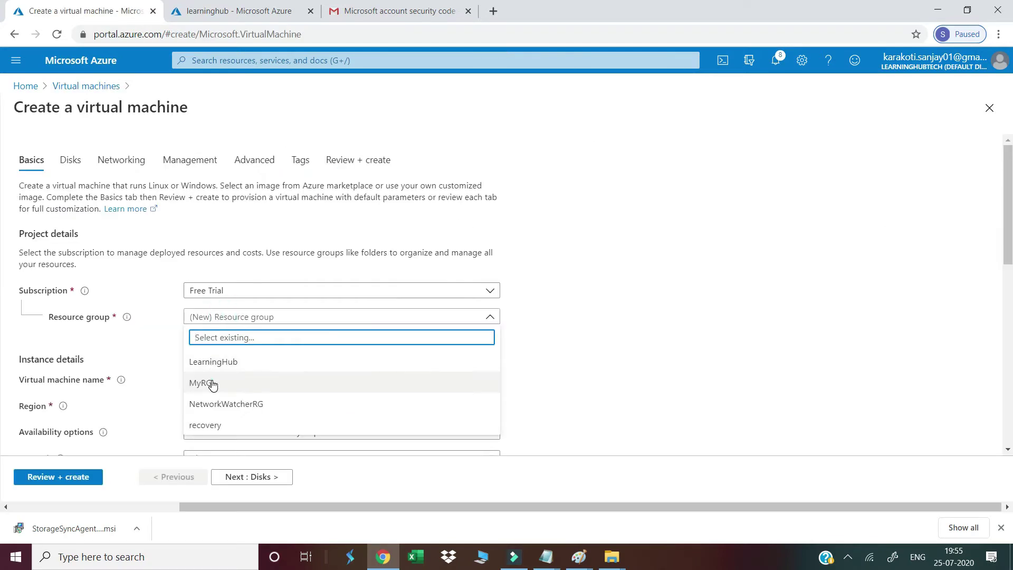
pyautogui.click(212, 384)
pyautogui.scroll(-3, 184, 286)
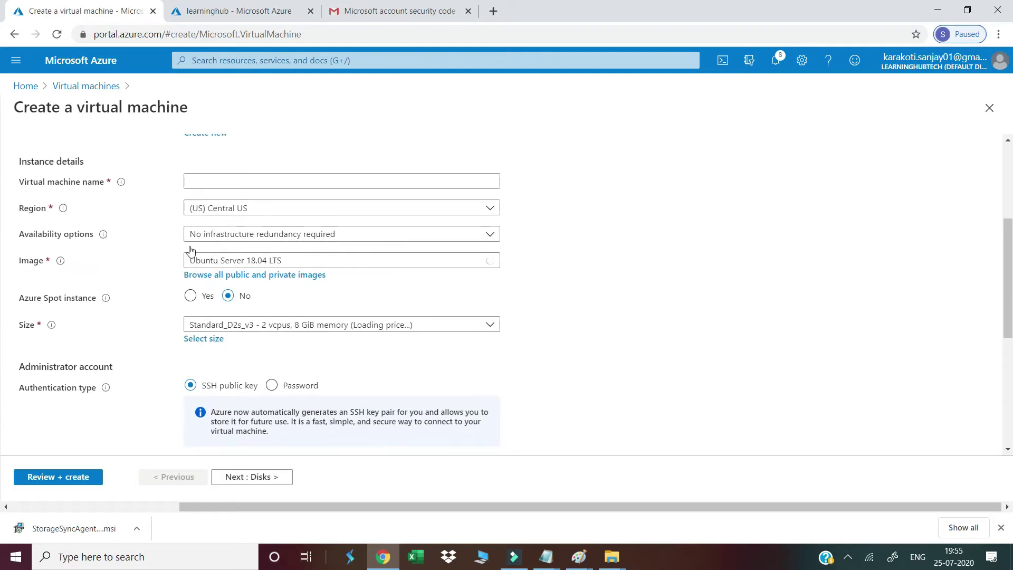
pyautogui.click(204, 179)
pyautogui.write('VM-1')
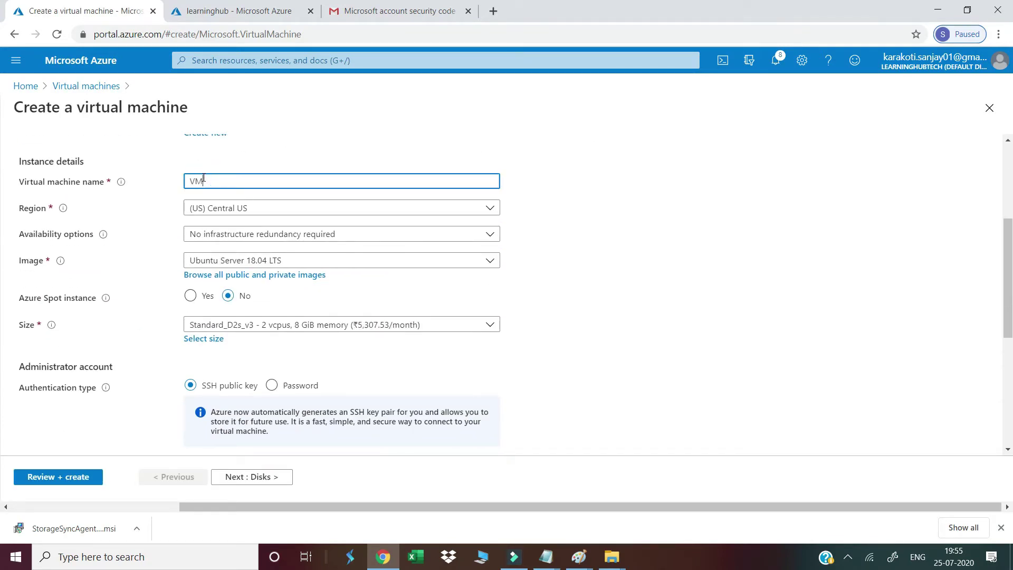
# - Choose the Windows Server 2016 Datacenter image and keep the Standard_D2s_v3 size
pyautogui.click(229, 263)
pyautogui.click(241, 448)
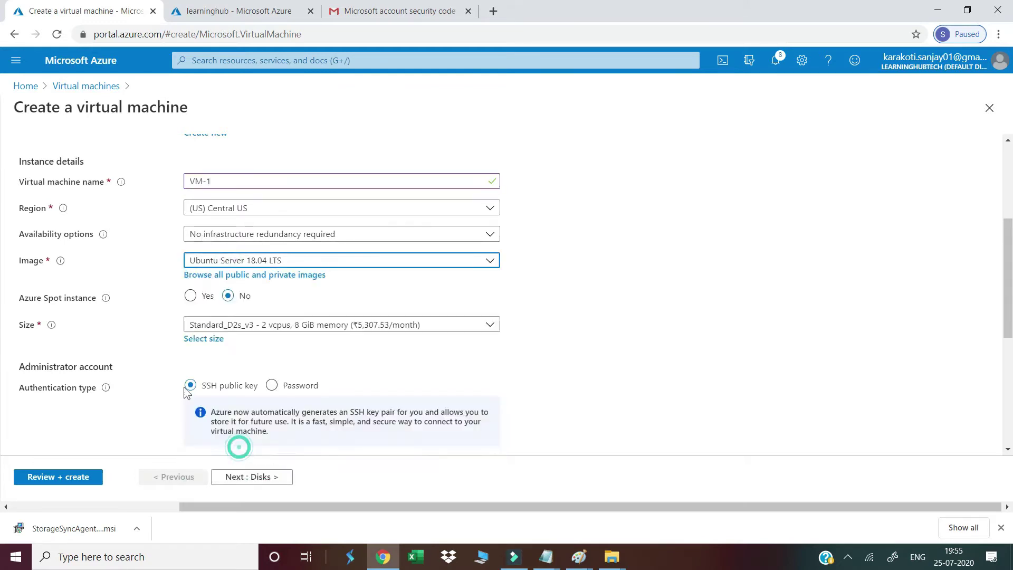
pyautogui.click(213, 325)
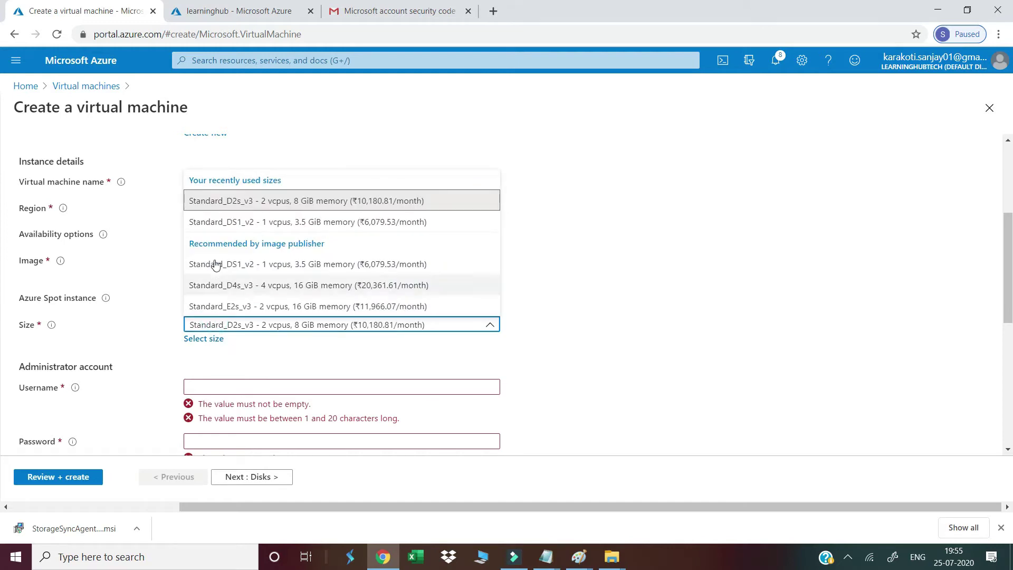
pyautogui.click(226, 222)
pyautogui.click(227, 325)
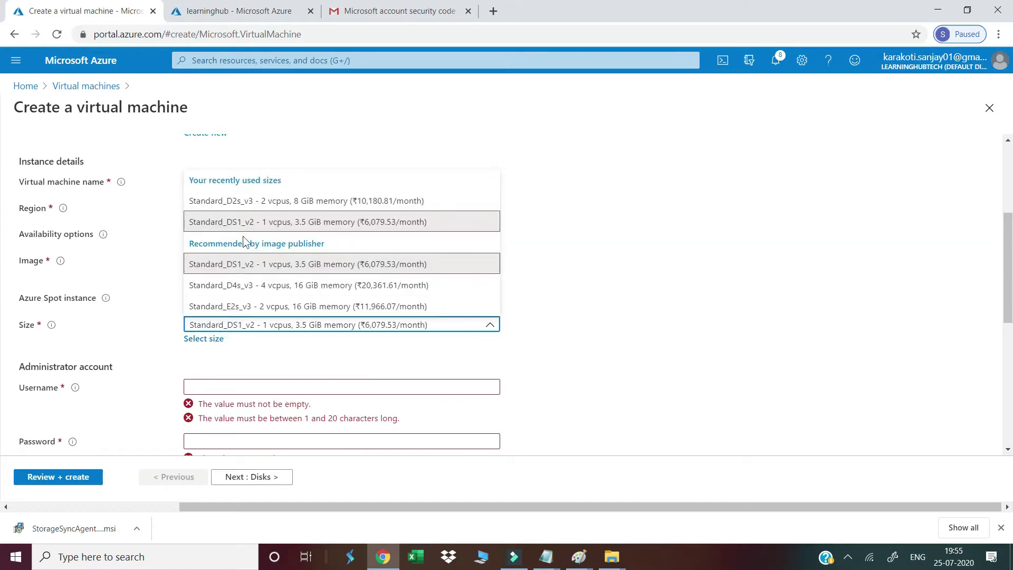
pyautogui.click(255, 203)
pyautogui.scroll(-2, 232, 343)
# - Enter the administrator username and the account password twice
pyautogui.click(194, 322)
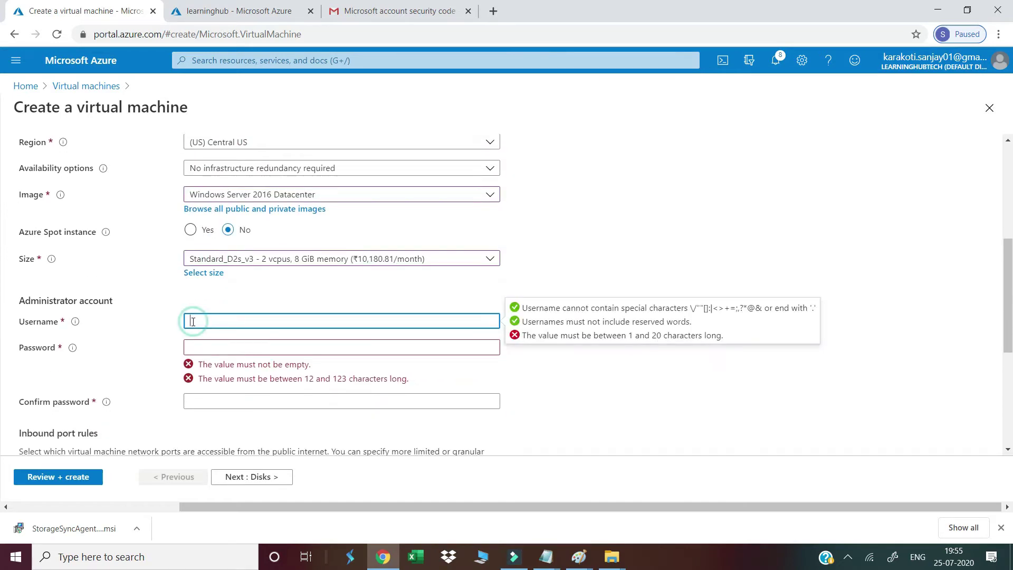
pyautogui.write('sanjayka')
pyautogui.press('Tab')
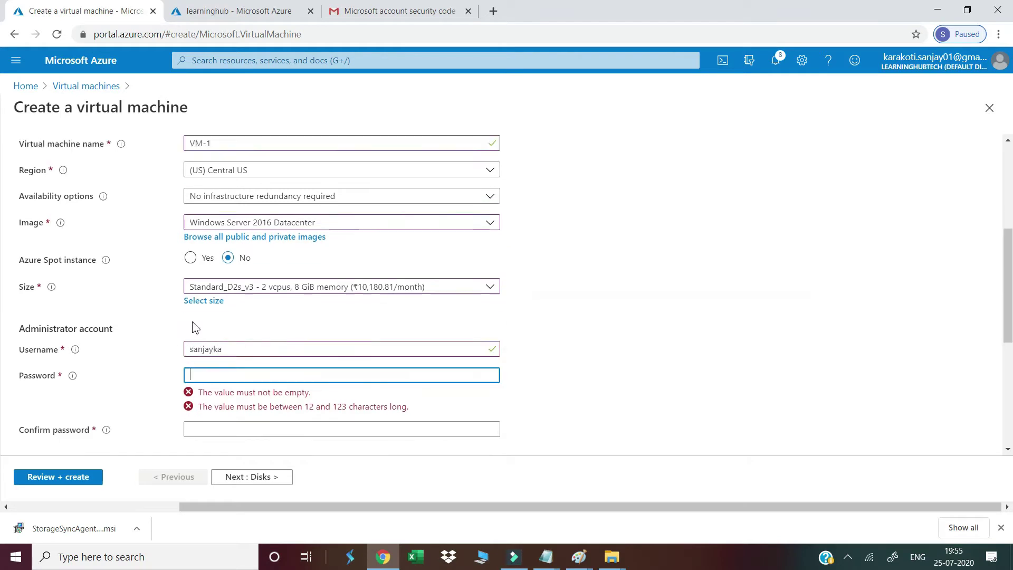
pyautogui.press('Tab')
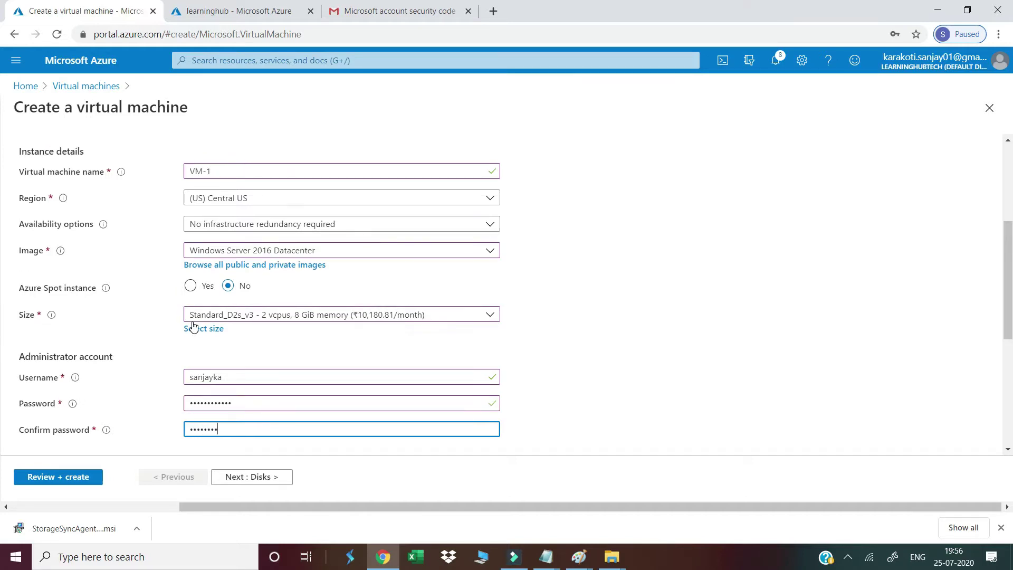
# - Allow HTTP (80), HTTPS (443) and SSH (22) inbound ports, then run Review + create
pyautogui.scroll(-4, 193, 328)
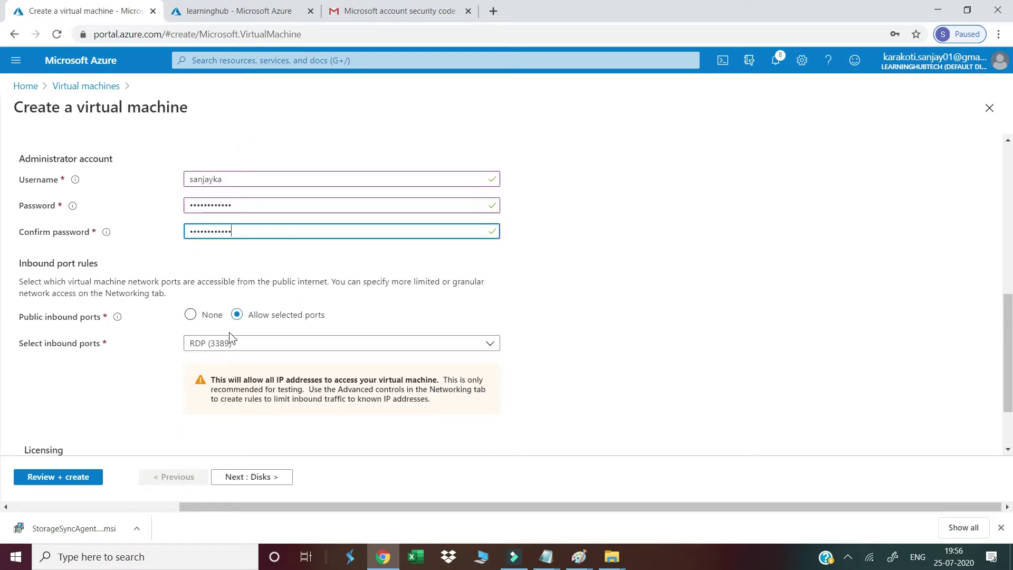
pyautogui.click(219, 343)
pyautogui.click(194, 262)
pyautogui.click(195, 282)
pyautogui.click(195, 304)
pyautogui.click(176, 377)
pyautogui.scroll(-2, 169, 381)
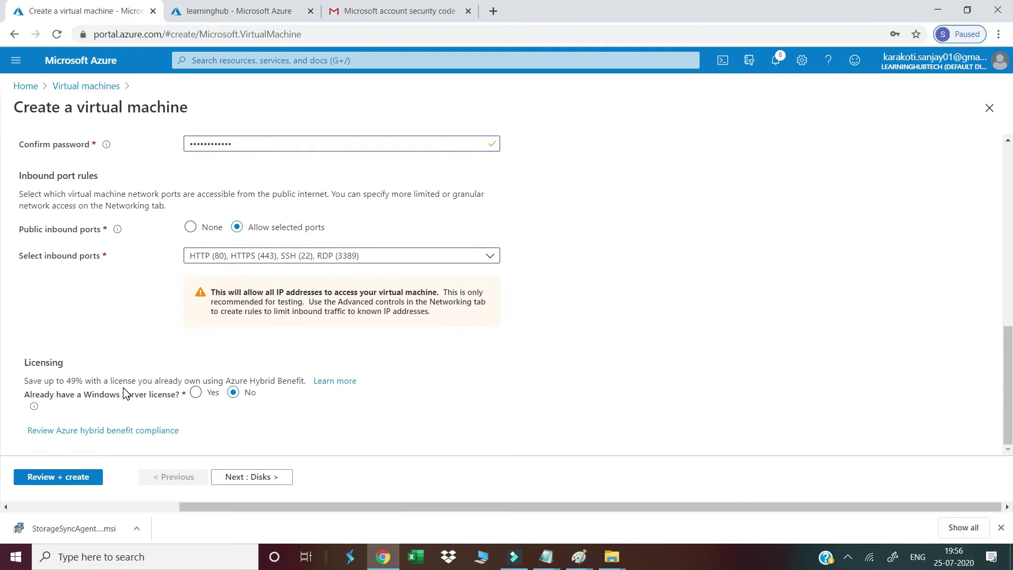
pyautogui.click(48, 477)
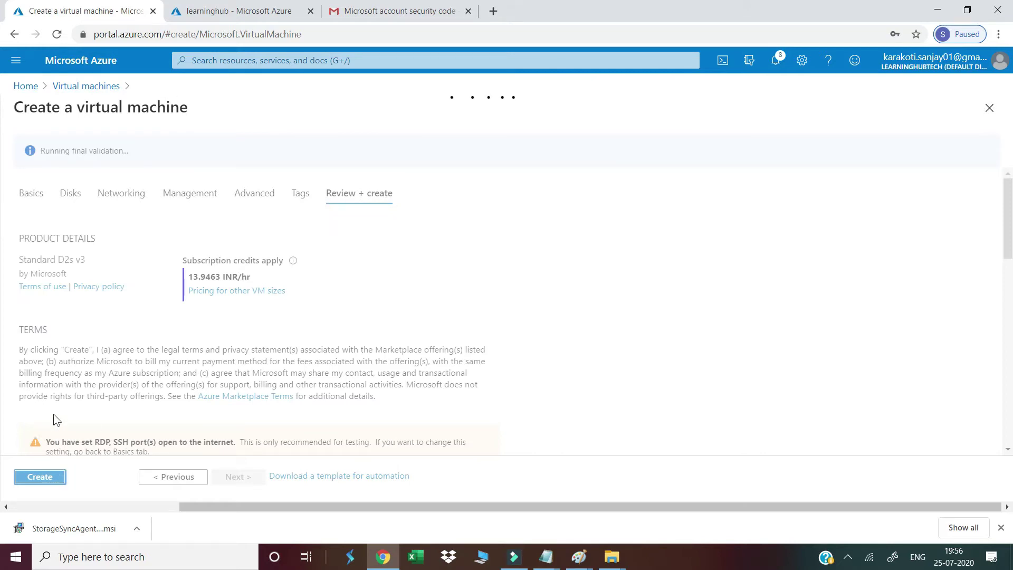
# - Create VM-1, open it once deployed, and connect to it over RDP
pyautogui.click(47, 478)
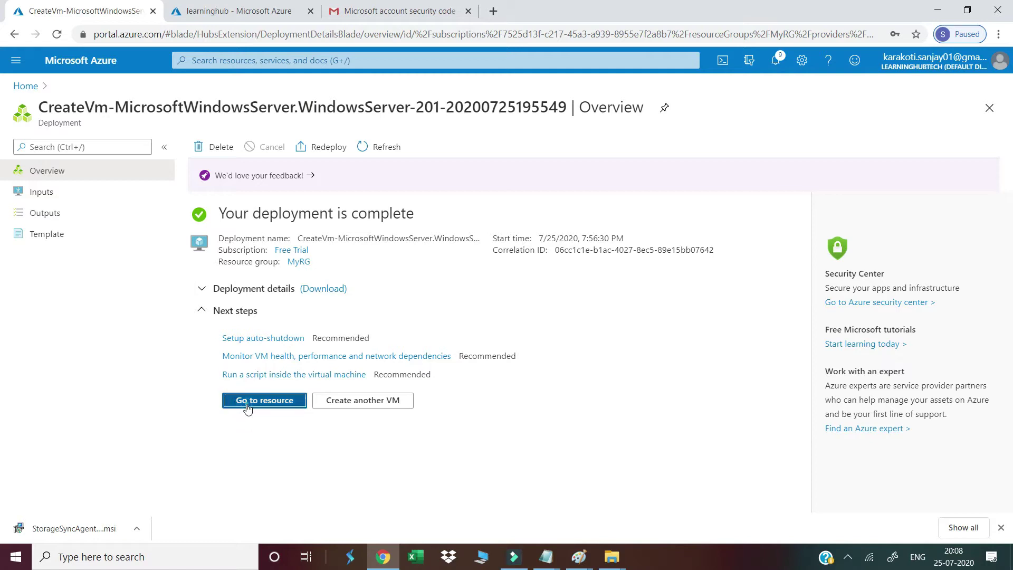
pyautogui.click(246, 407)
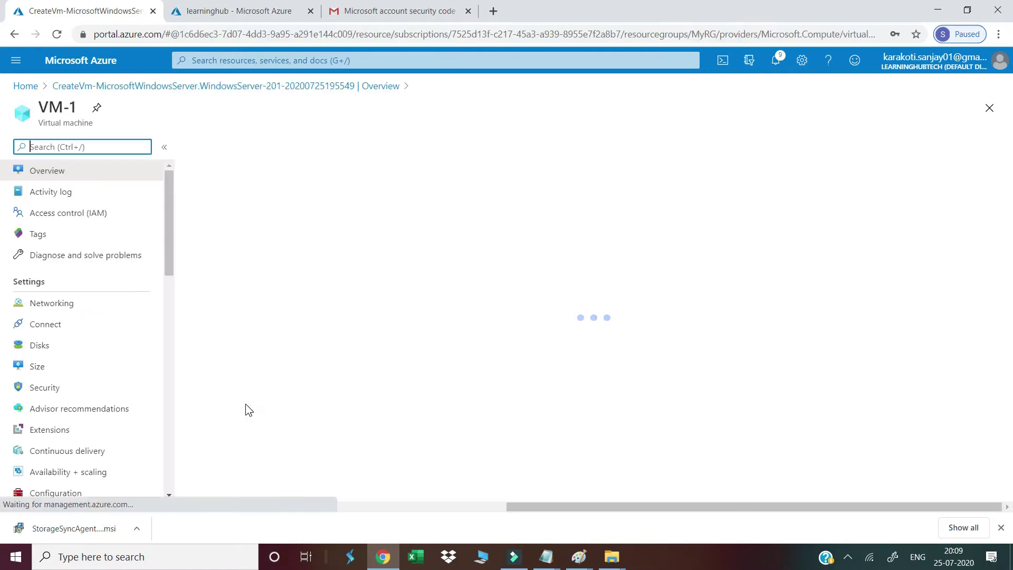
pyautogui.click(216, 146)
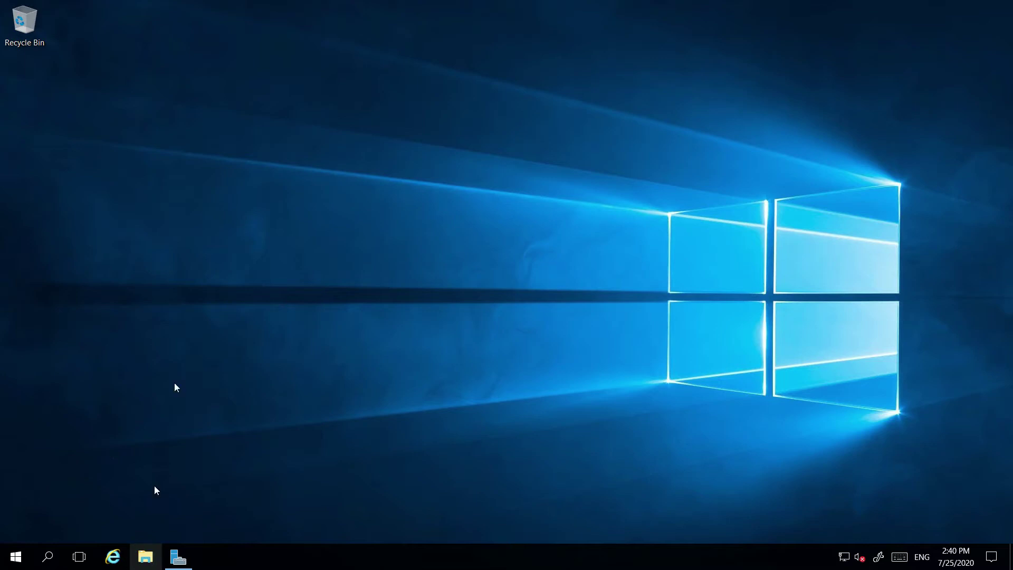
# - View VM-1's drives in This PC, then minimize the session and return to the learninghub file share
pyautogui.click(155, 546)
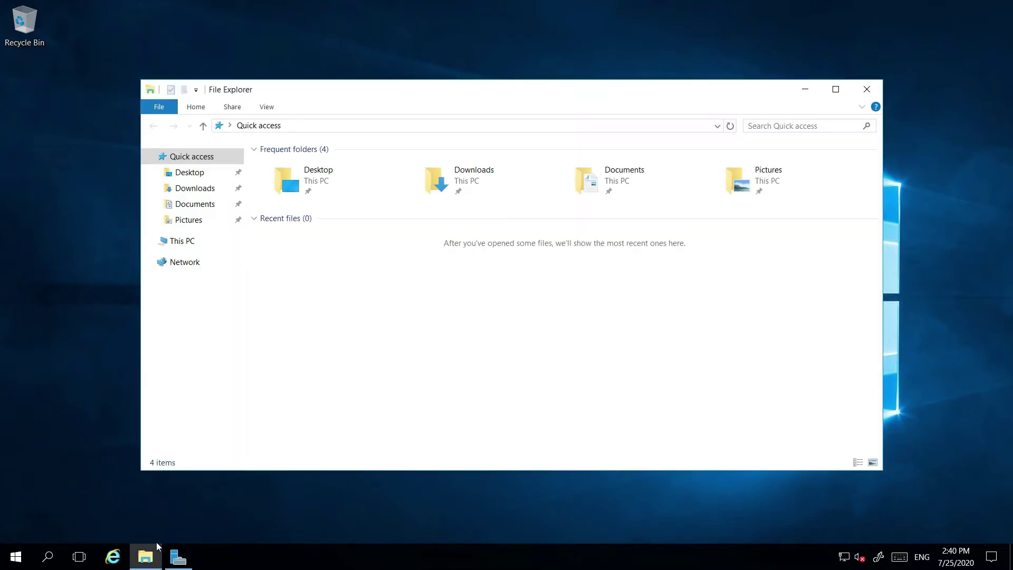
pyautogui.click(179, 241)
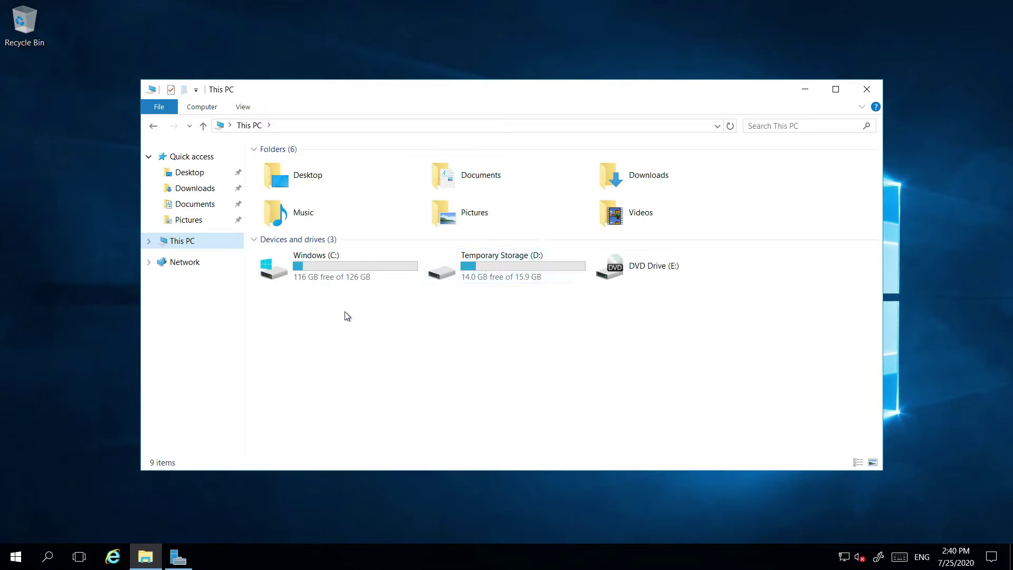
pyautogui.moveTo(251, 6)
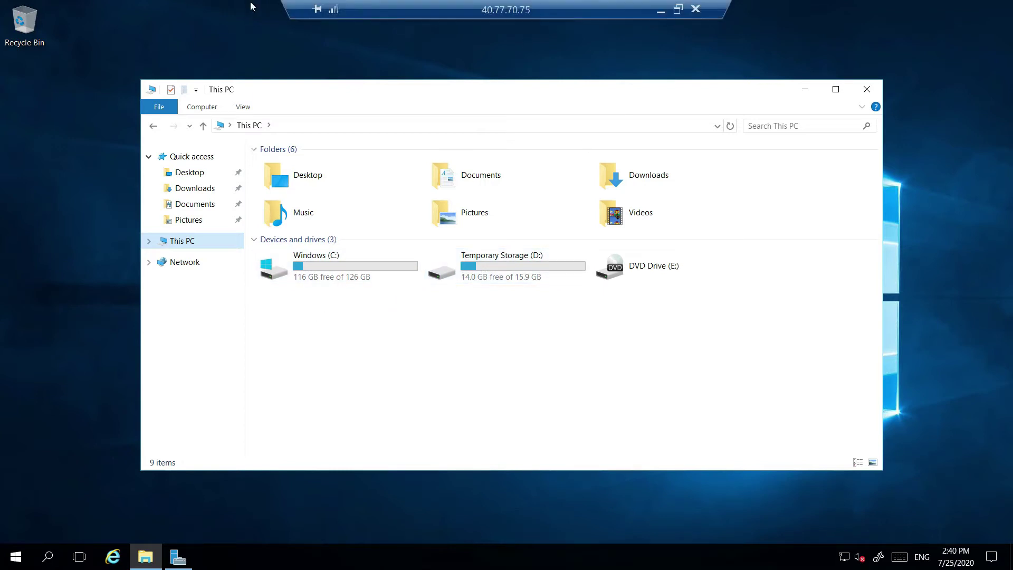
pyautogui.click(659, 12)
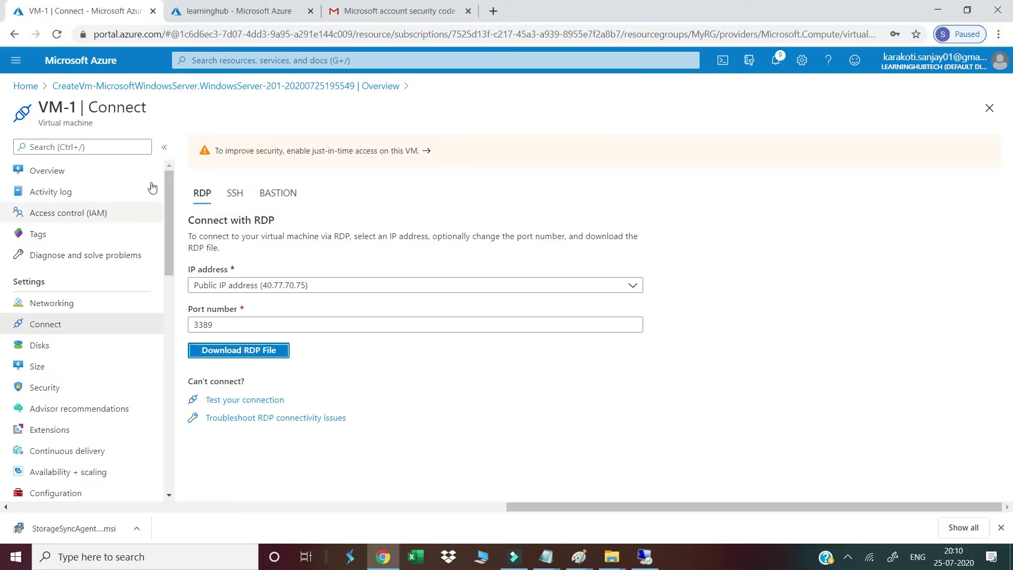
pyautogui.click(204, 12)
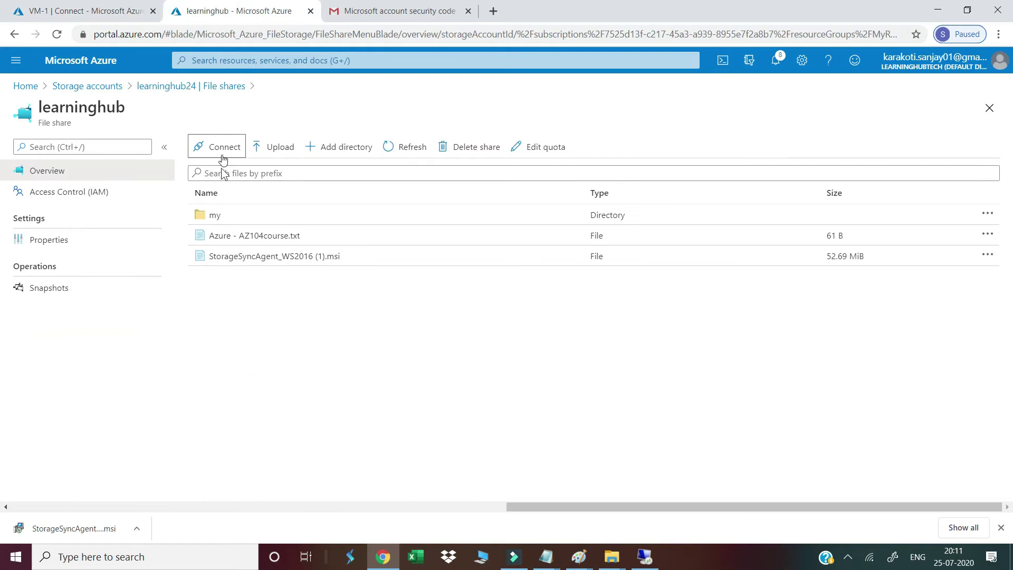
# - Open VM-1's Disks page, add a data disk at LUN 0, and open its disk list
pyautogui.click(204, 60)
pyautogui.write('v')
pyautogui.click(227, 111)
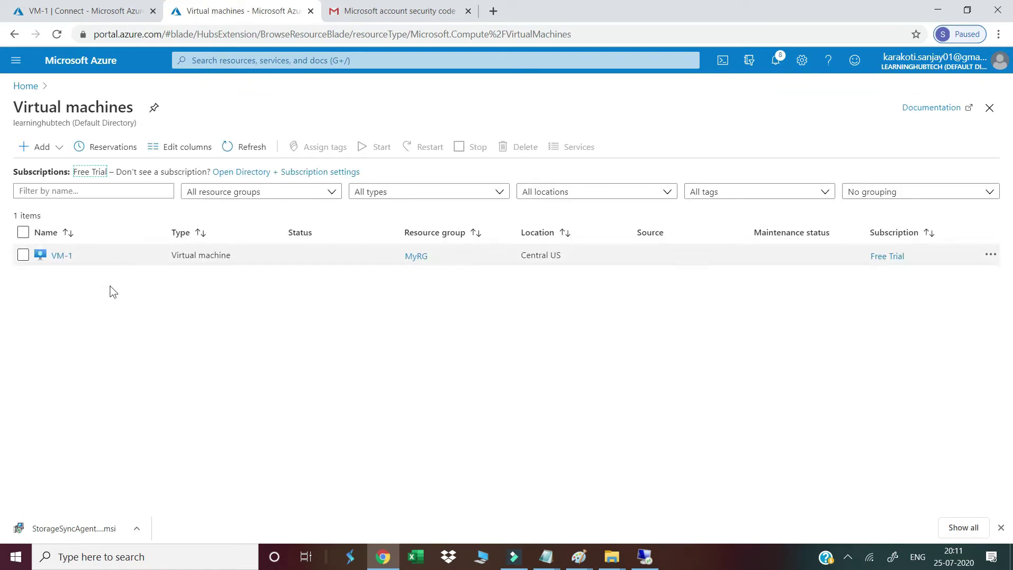
pyautogui.click(68, 257)
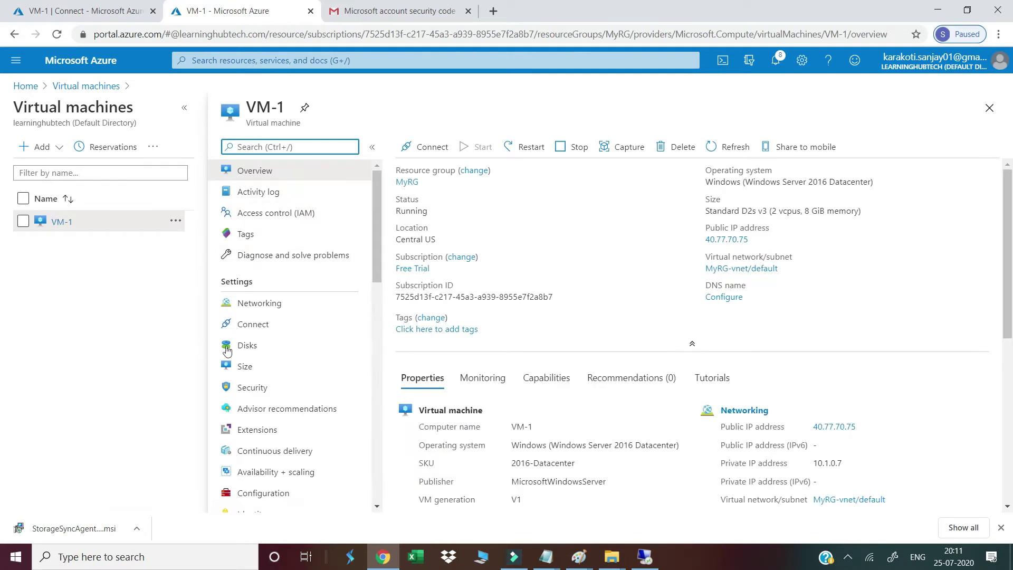
pyautogui.click(227, 349)
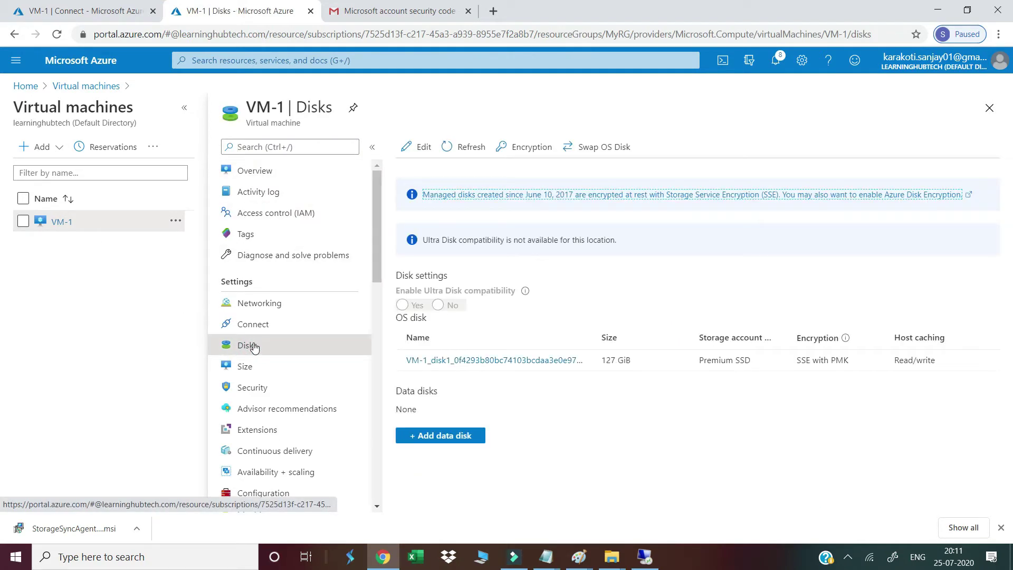
pyautogui.click(440, 436)
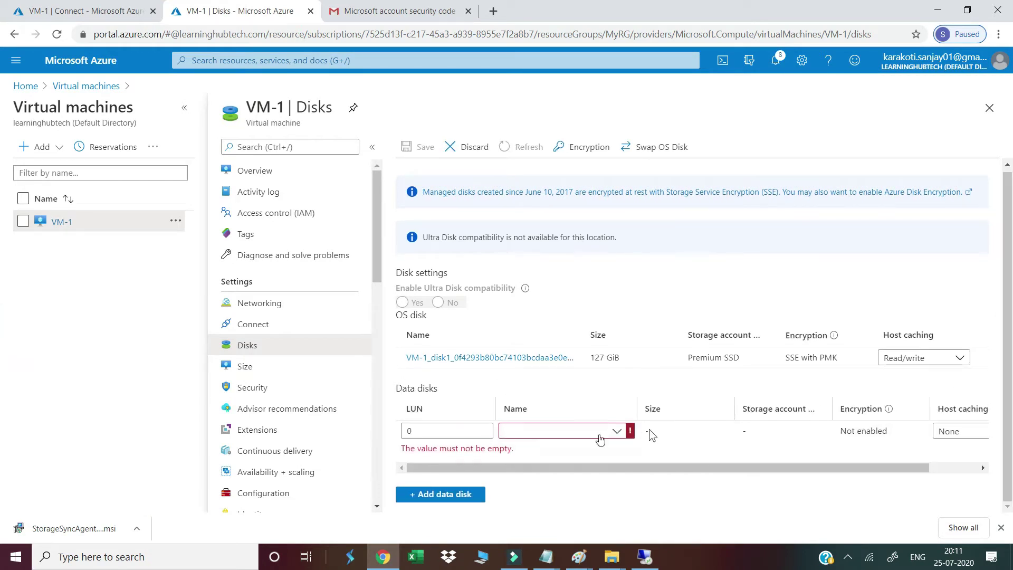
pyautogui.click(548, 436)
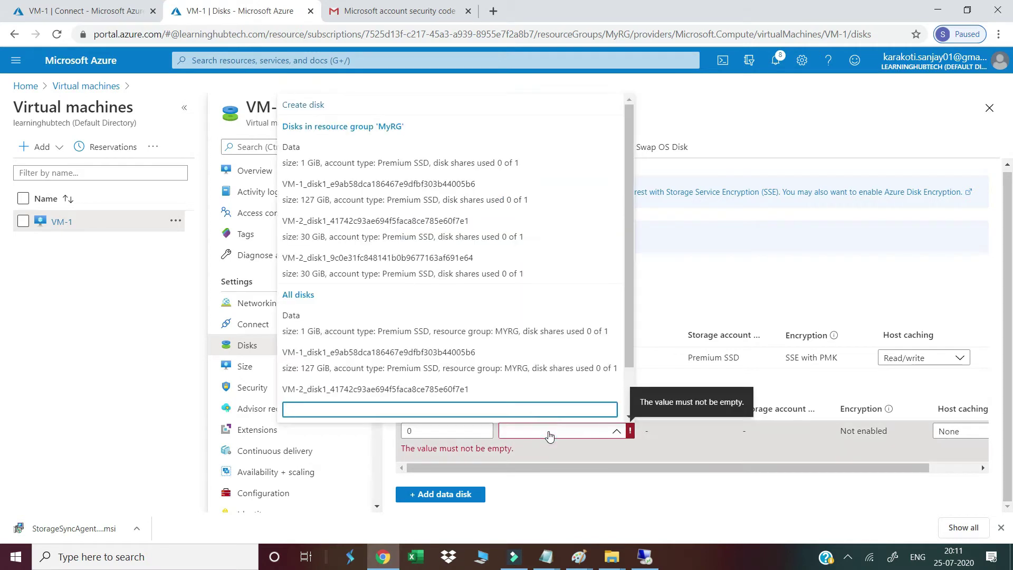
# - Define a new managed disk named DataDisk with a custom size of 1 GiB
pyautogui.click(301, 108)
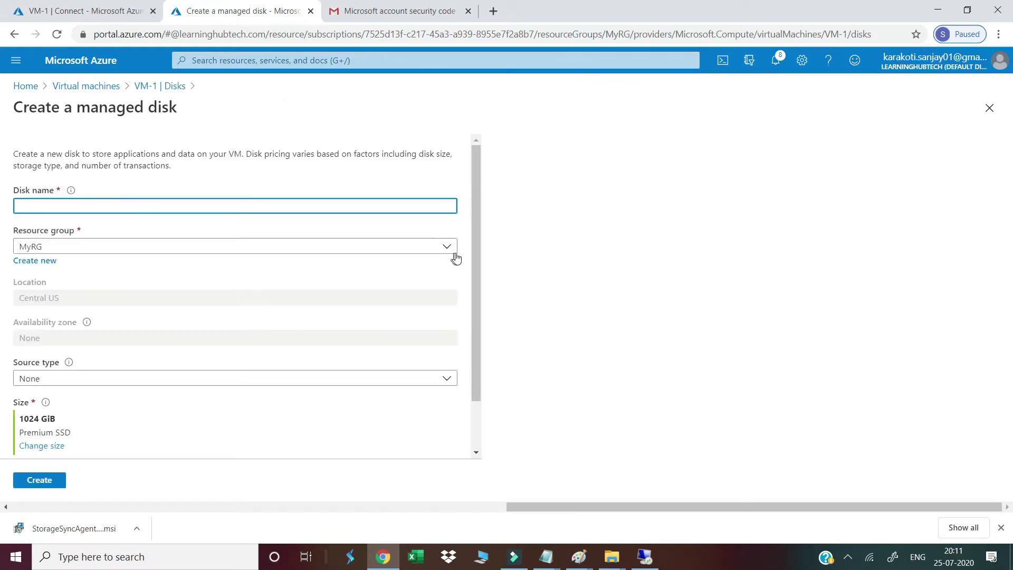
pyautogui.click(44, 204)
pyautogui.write('DataDisk')
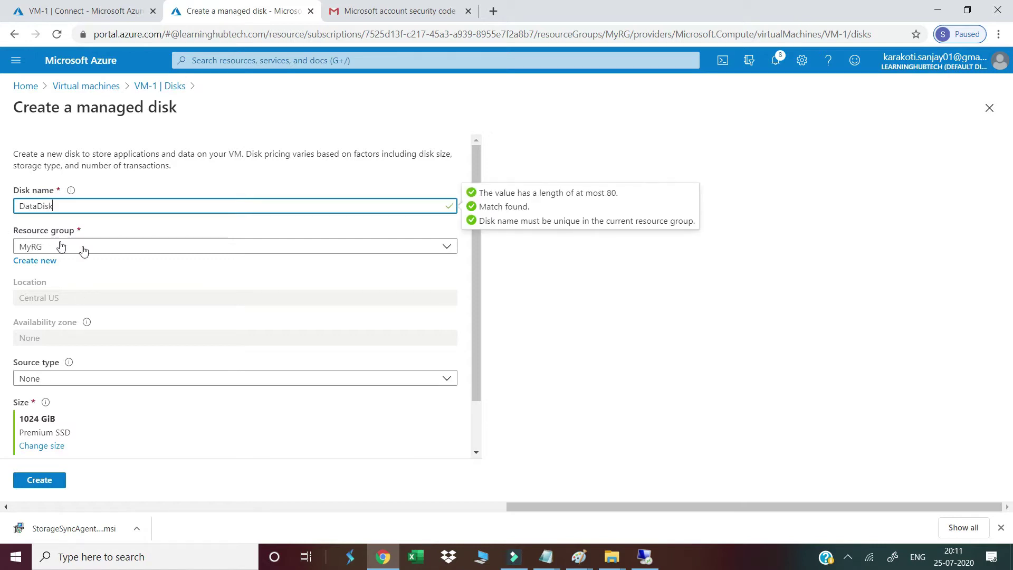
pyautogui.moveTo(476, 320); pyautogui.dragTo(477, 393)
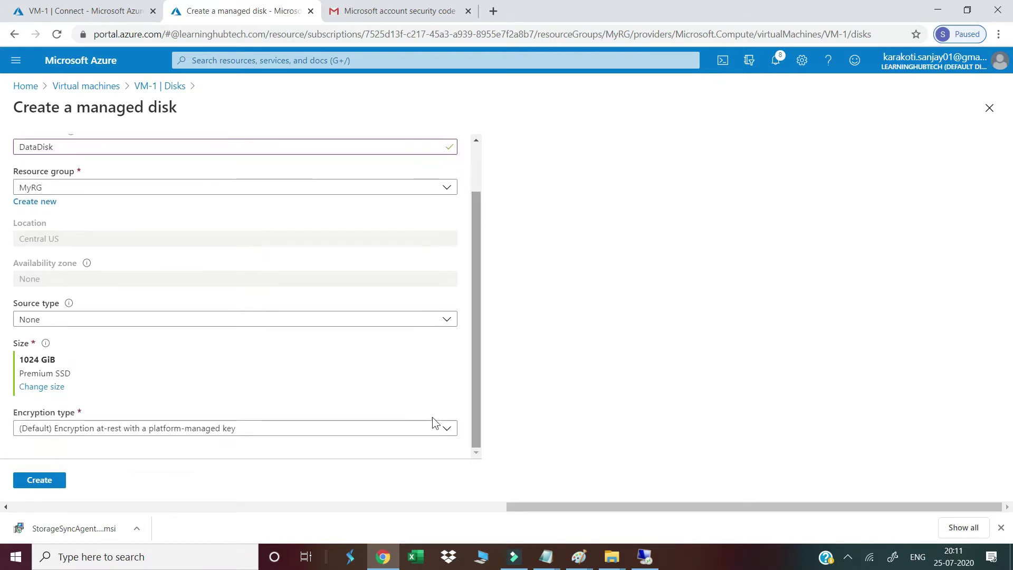
pyautogui.click(37, 387)
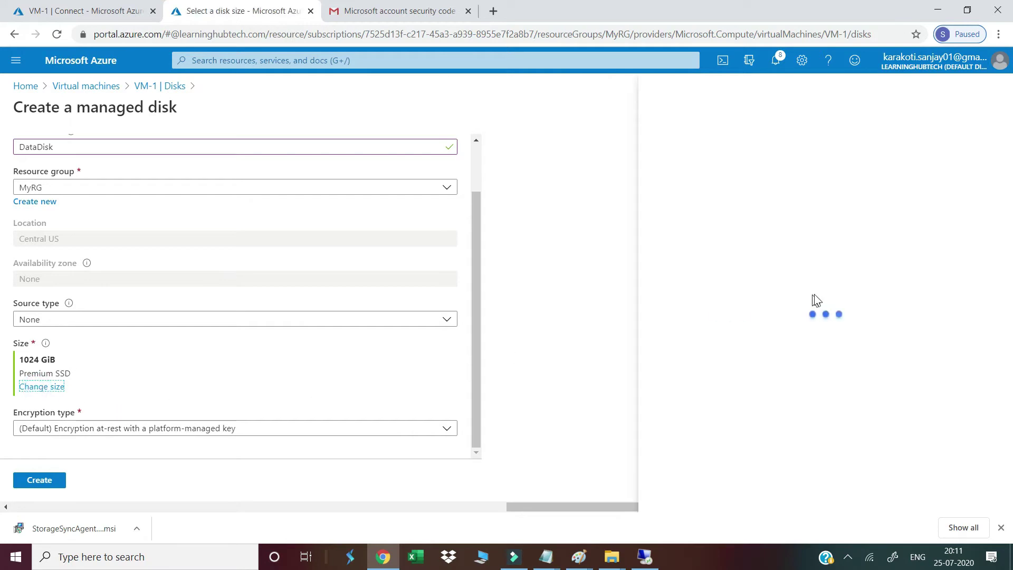
pyautogui.moveTo(1004, 225); pyautogui.dragTo(1006, 338)
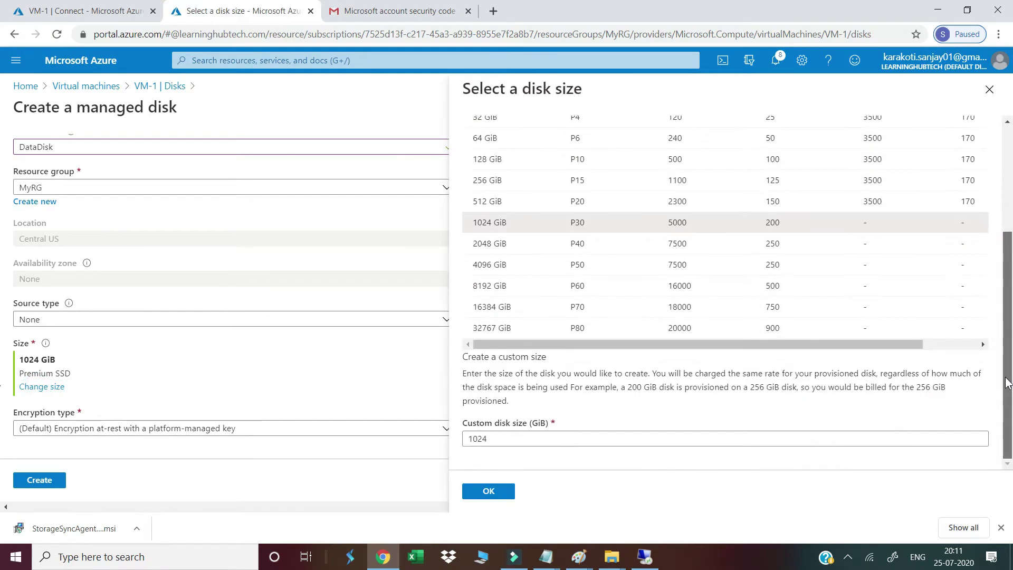
pyautogui.click(518, 441)
pyautogui.moveTo(518, 442); pyautogui.dragTo(466, 451)
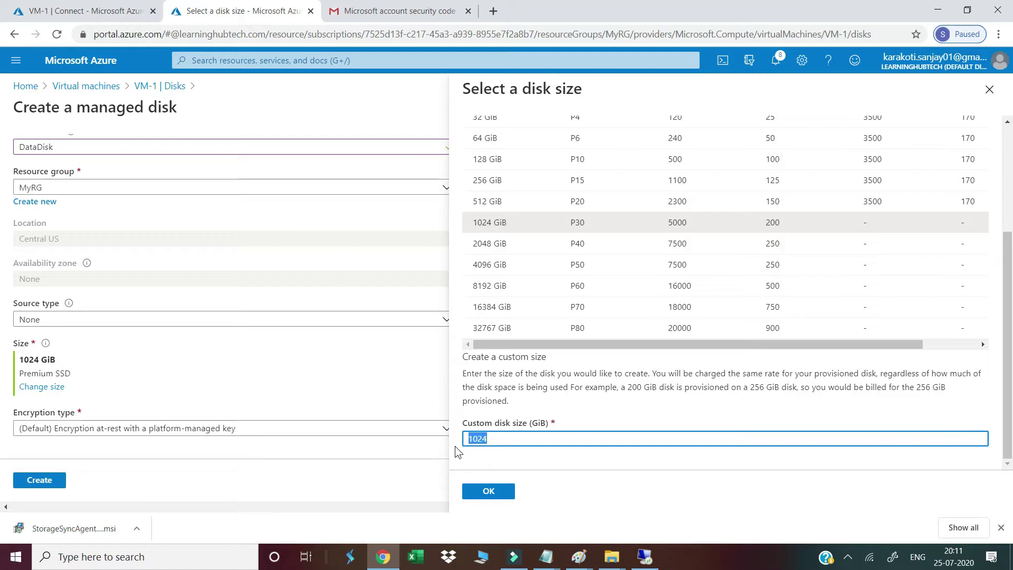
pyautogui.write('1')
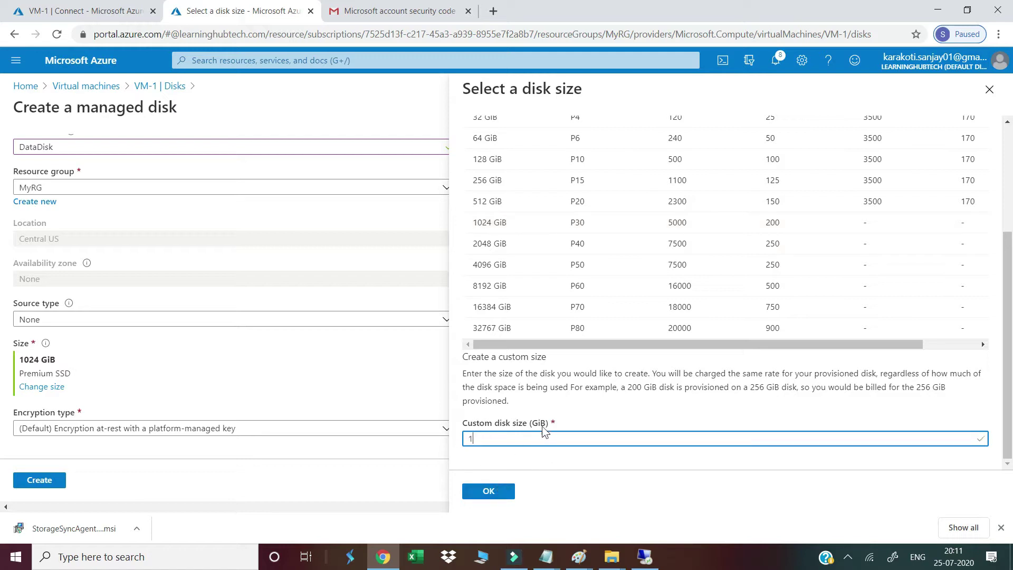
pyautogui.click(485, 492)
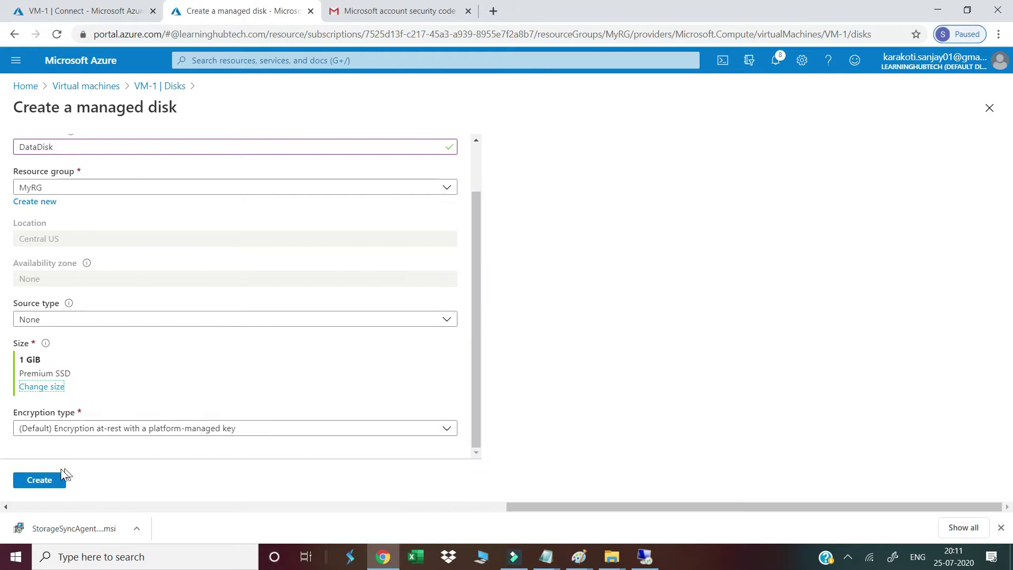
# - Create DataDisk and save it as VM-1's data disk at LUN 0
pyautogui.click(43, 479)
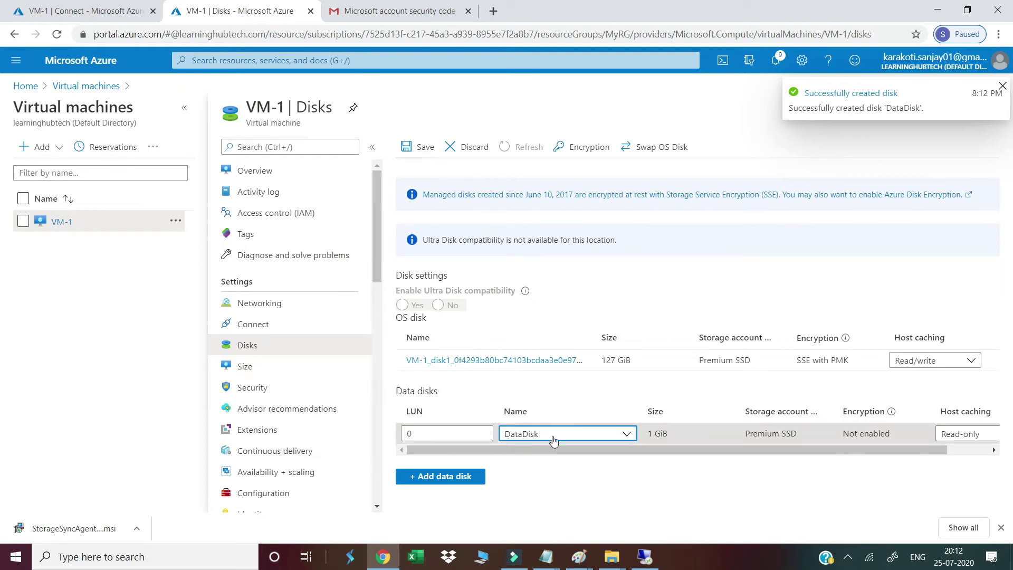
pyautogui.click(416, 148)
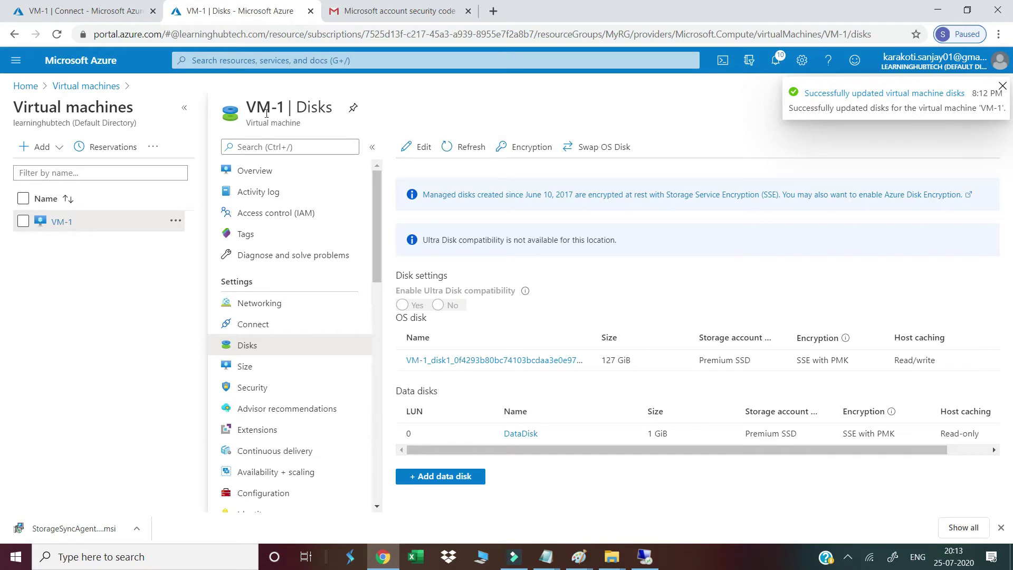
pyautogui.click(642, 556)
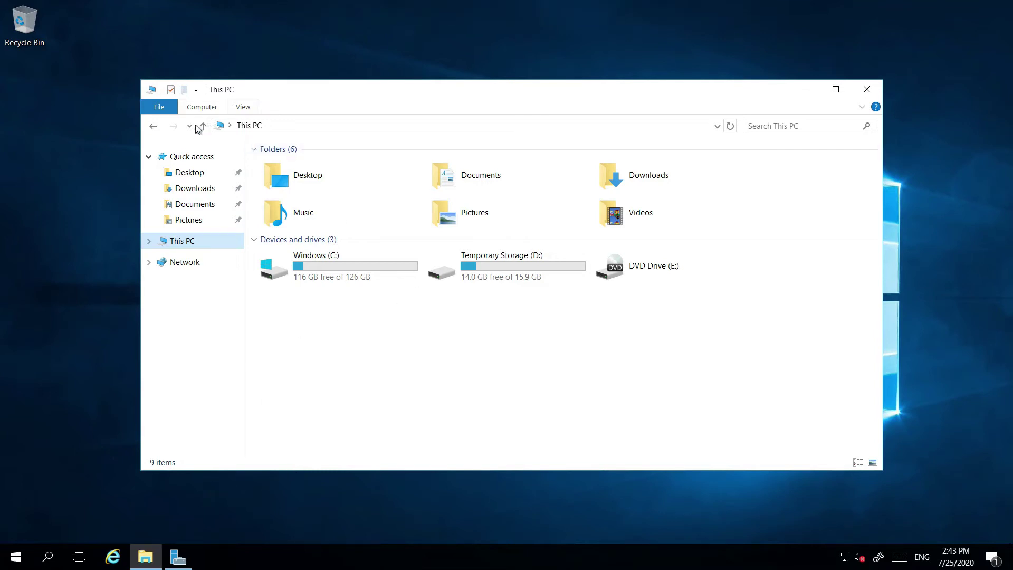
# - On VM-1, recheck the drives in This PC and enter diskmgmt.msc in the Run box
pyautogui.click(867, 89)
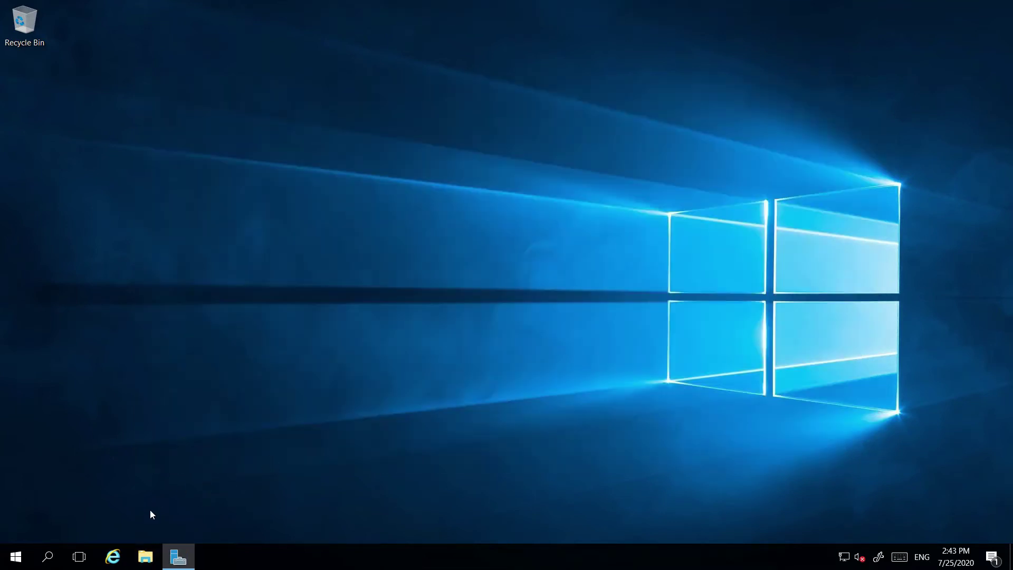
pyautogui.click(151, 556)
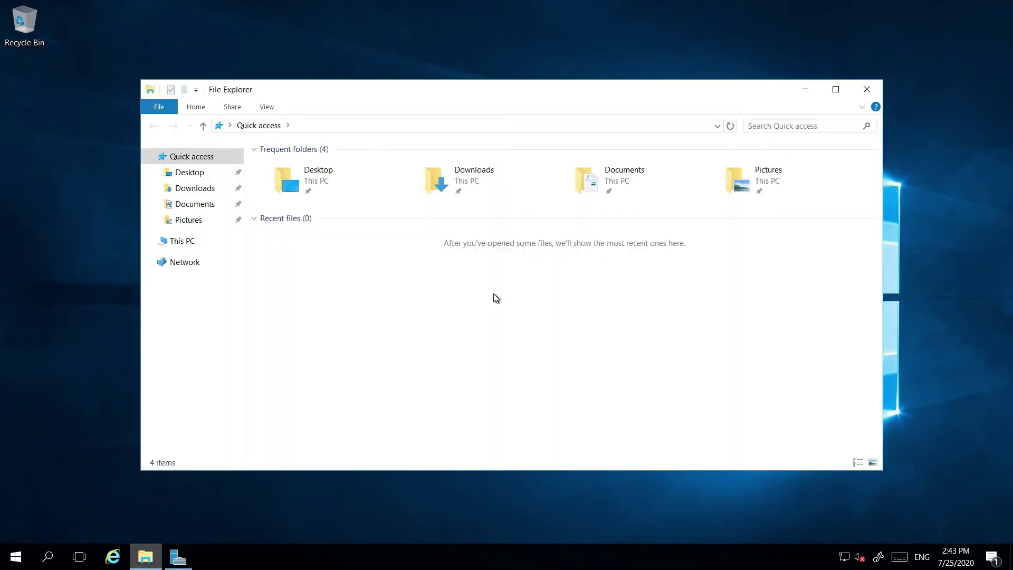
pyautogui.click(187, 240)
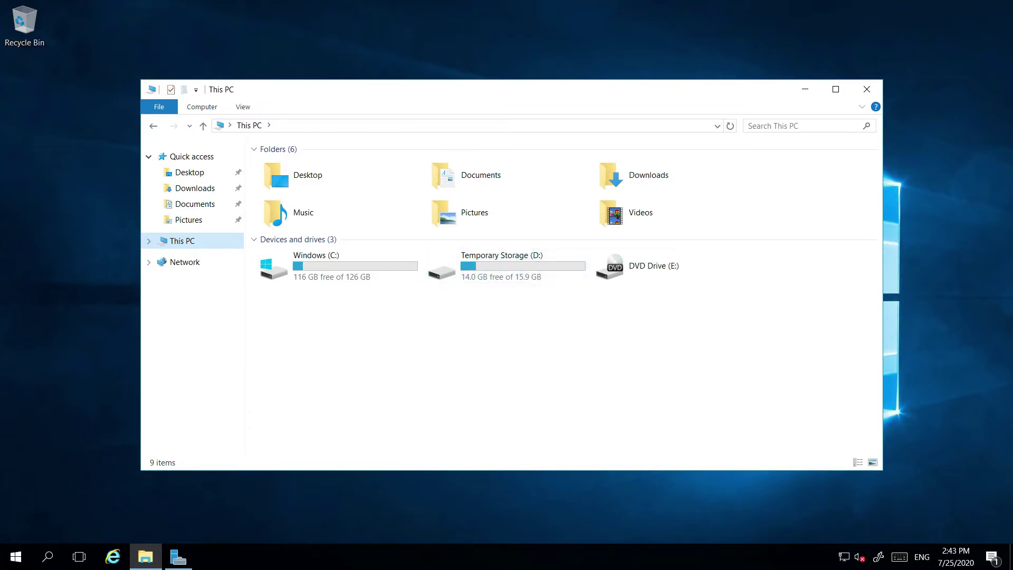
pyautogui.rightClick(15, 557)
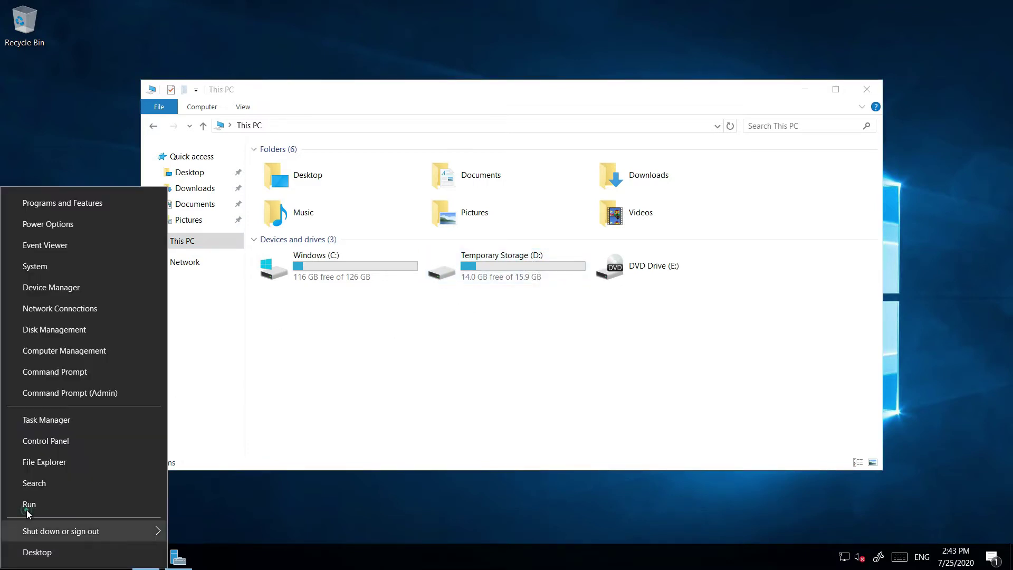
pyautogui.click(29, 505)
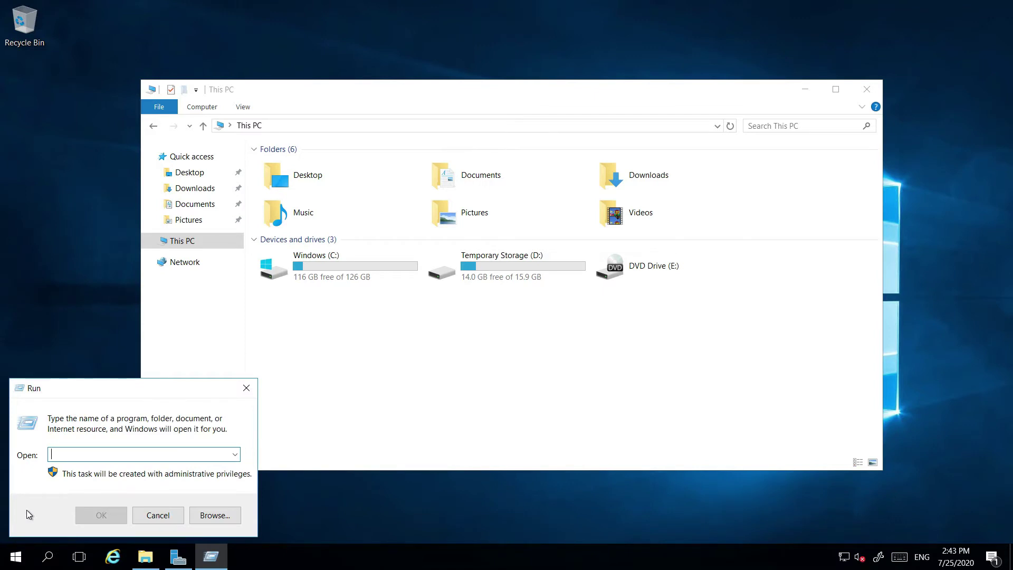
pyautogui.write('diskm')
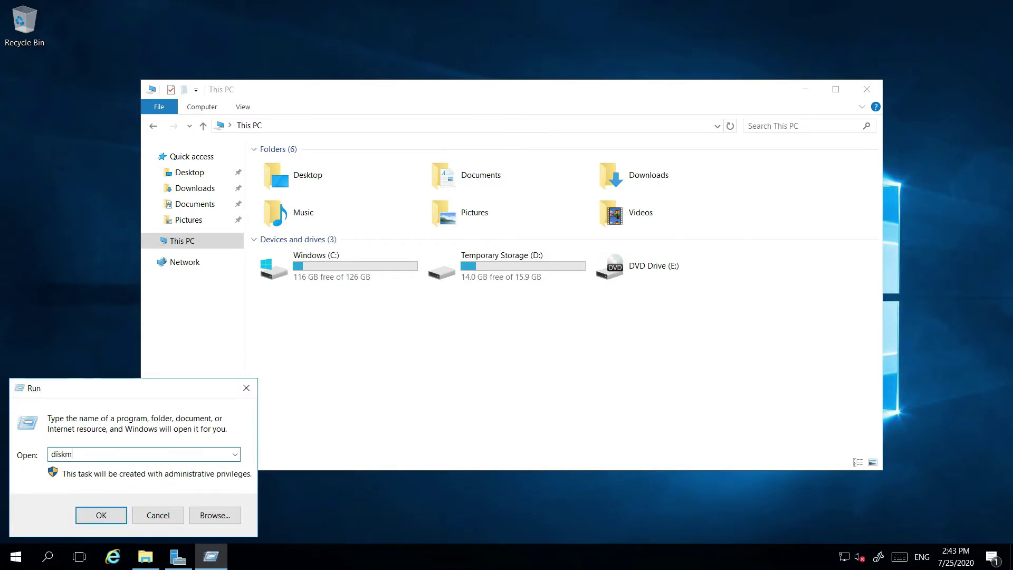
pyautogui.write('gmt.msc')
# - Open Disk Management, initialize Disk 2 as MBR, and bring up options for its unallocated space
pyautogui.press('Return')
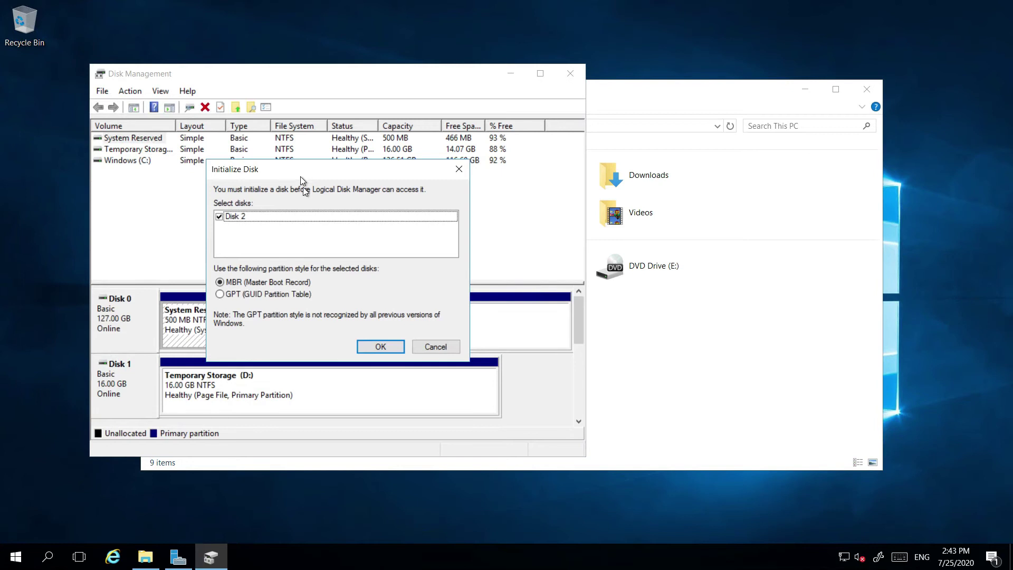
pyautogui.click(374, 349)
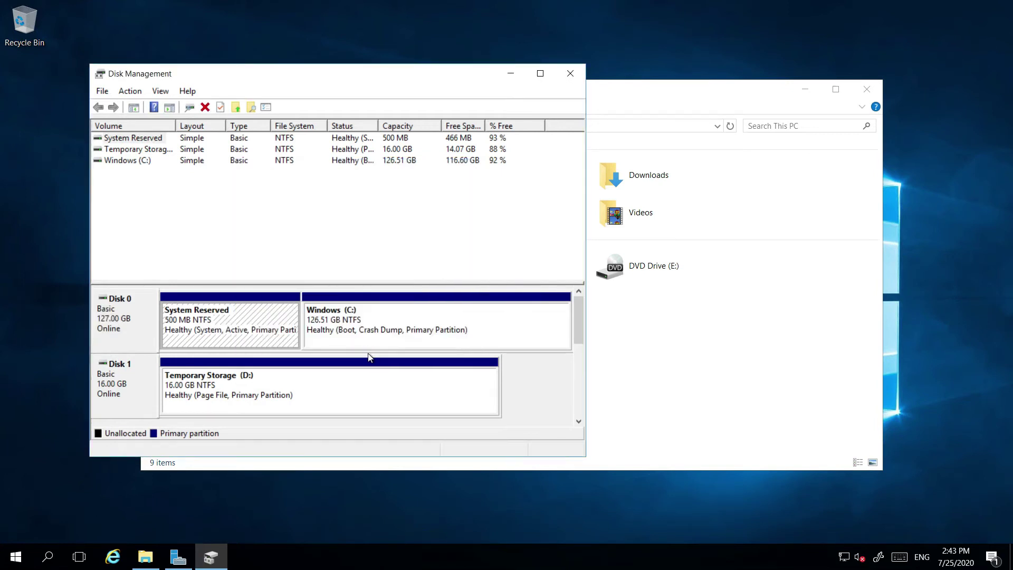
pyautogui.moveTo(578, 325); pyautogui.dragTo(578, 365)
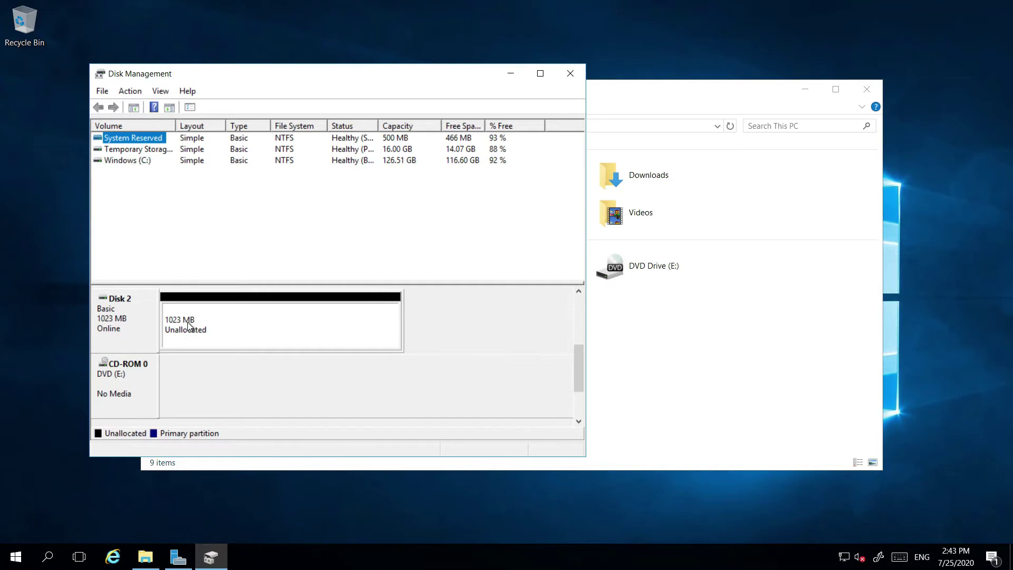
pyautogui.rightClick(226, 317)
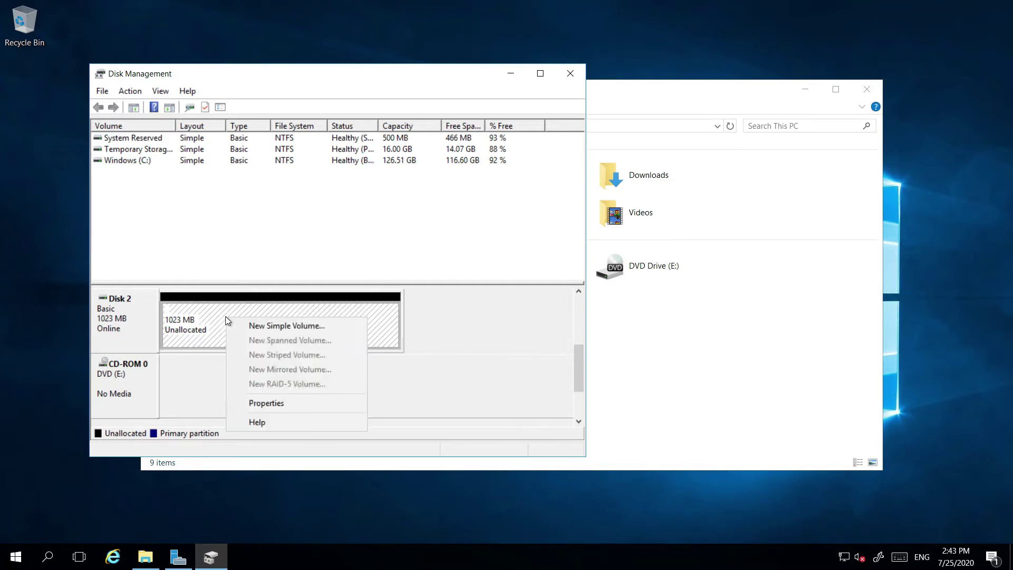
# - Start a New Simple Volume on Disk 2 using the full 1021 MB and drive letter F
pyautogui.click(274, 326)
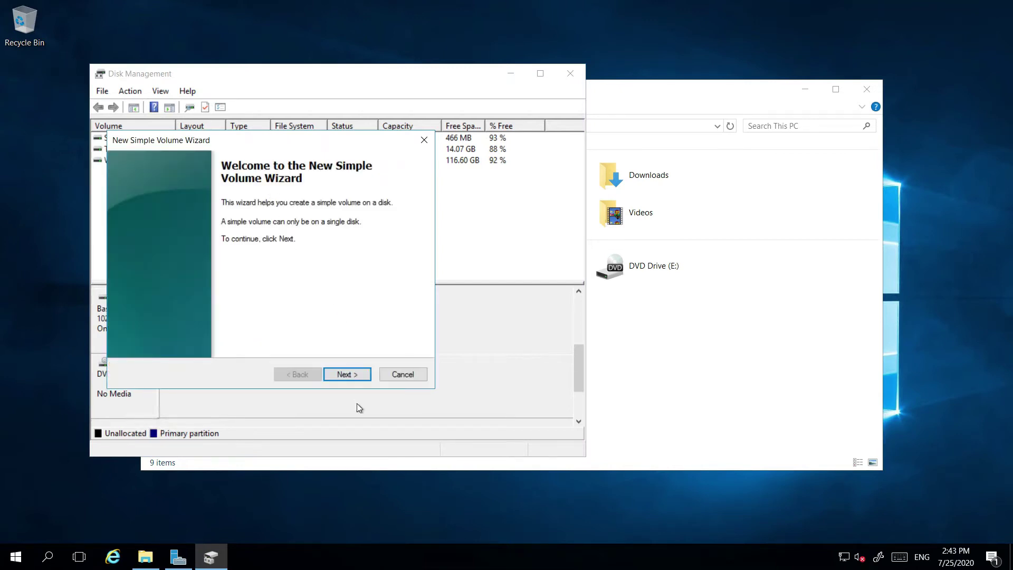
pyautogui.click(348, 375)
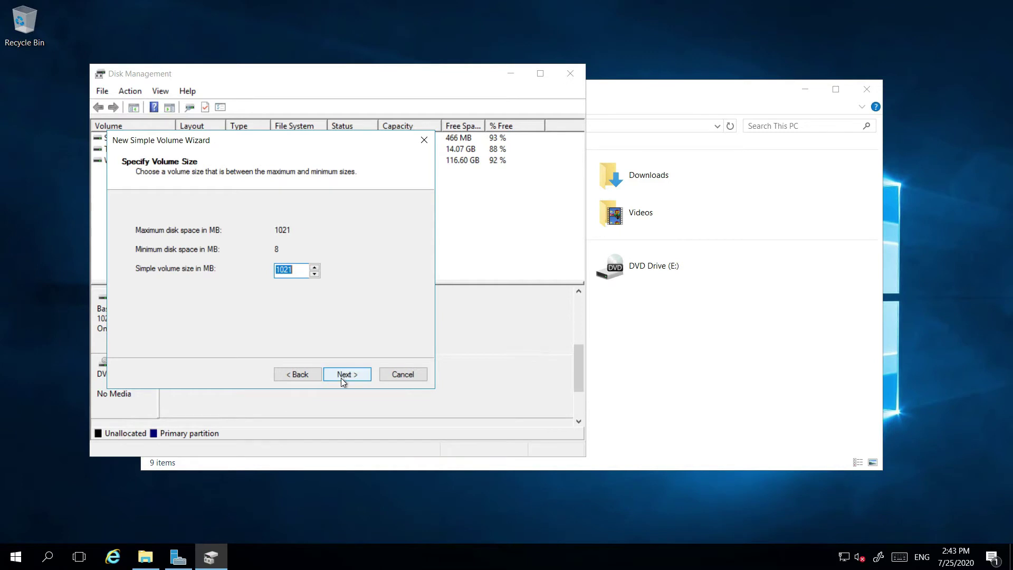
pyautogui.click(344, 375)
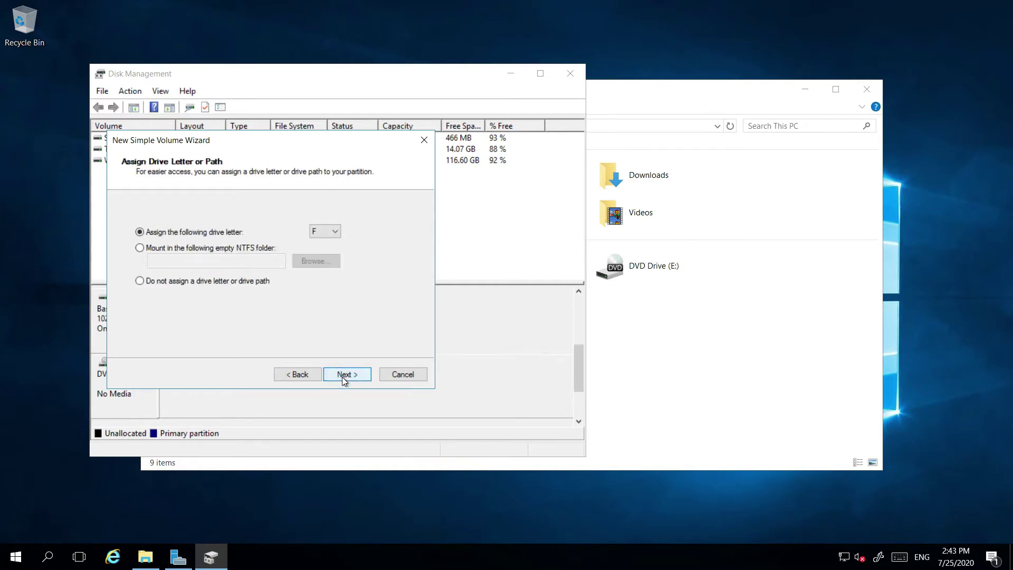
pyautogui.click(318, 233)
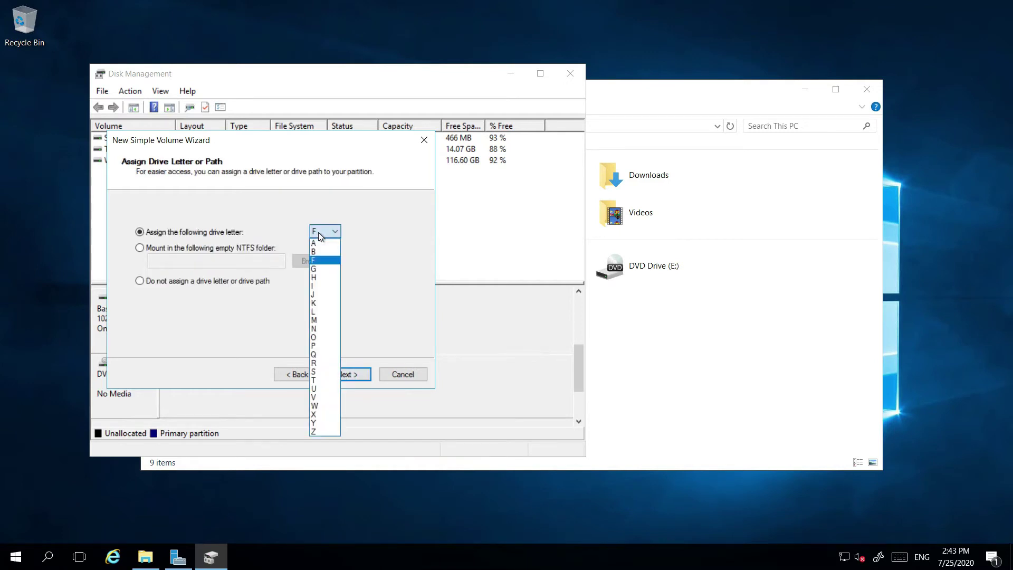
pyautogui.click(319, 261)
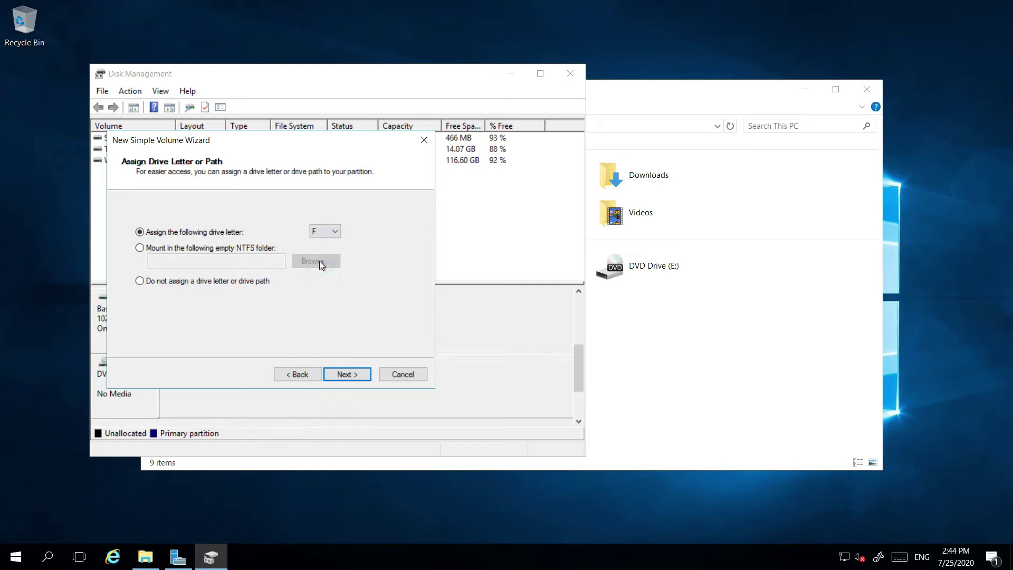
pyautogui.click(341, 376)
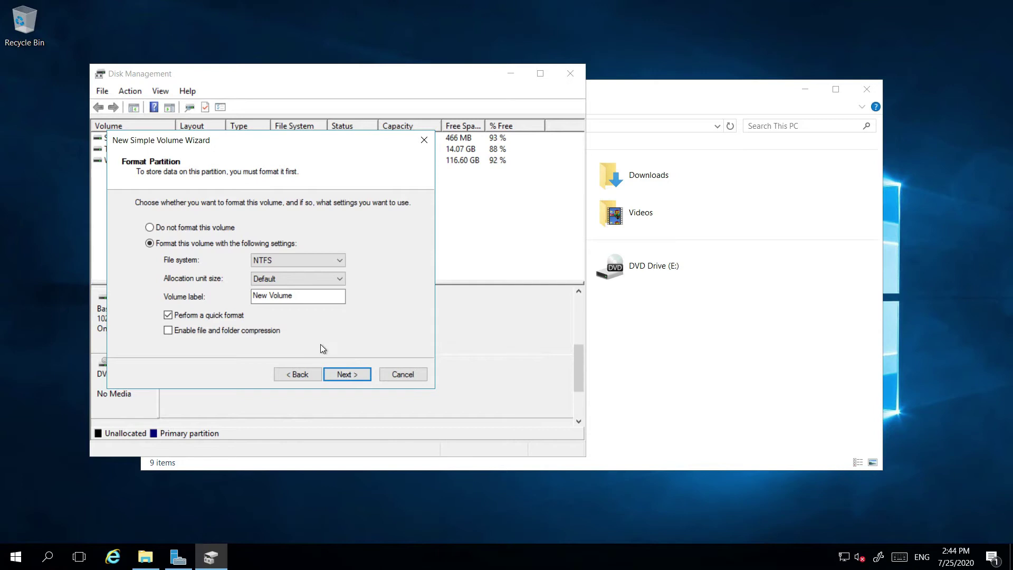
# - Accept NTFS quick format, finish the volume, close Disk Management and minimize the remote session
pyautogui.click(344, 374)
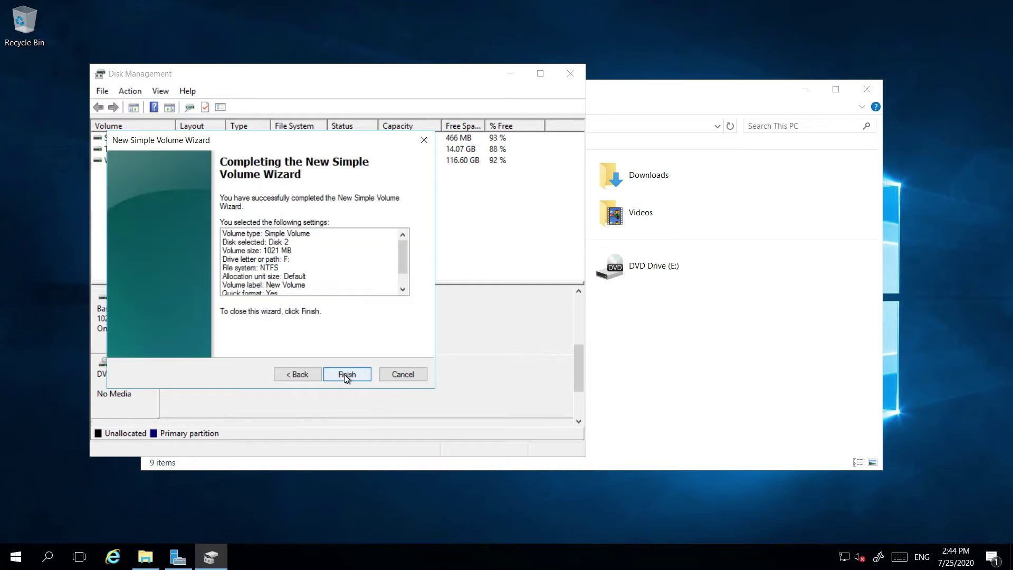
pyautogui.click(353, 379)
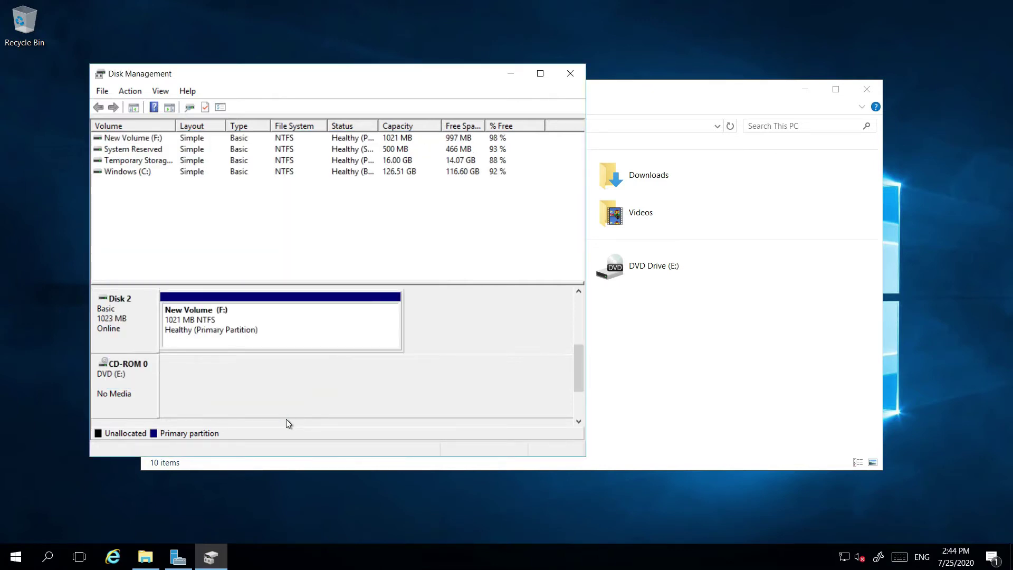
pyautogui.click(570, 74)
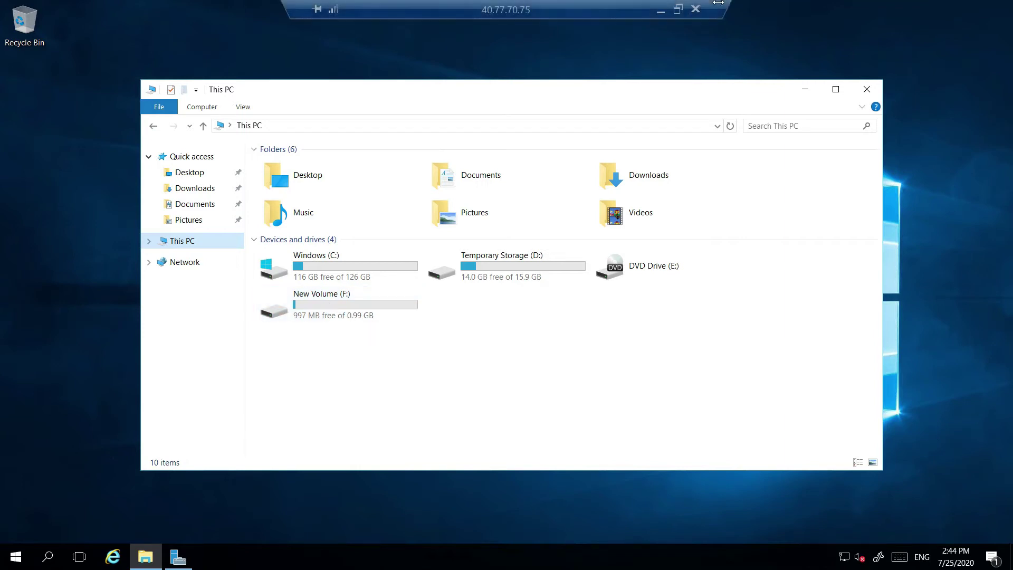
pyautogui.click(663, 15)
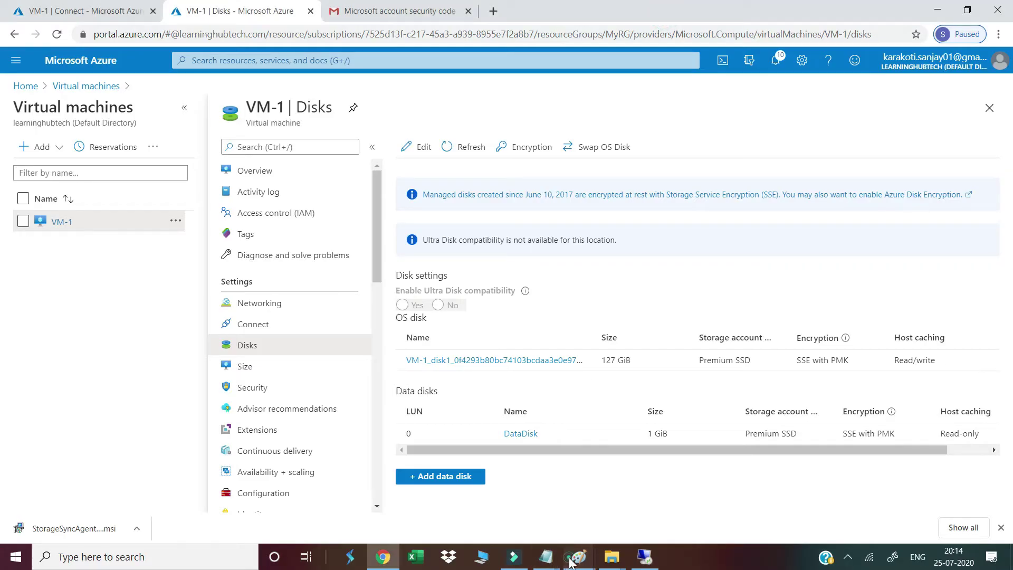
# - In the Paint diagram, erase the D label from the second green drive box
pyautogui.moveTo(579, 556)
pyautogui.click(686, 506)
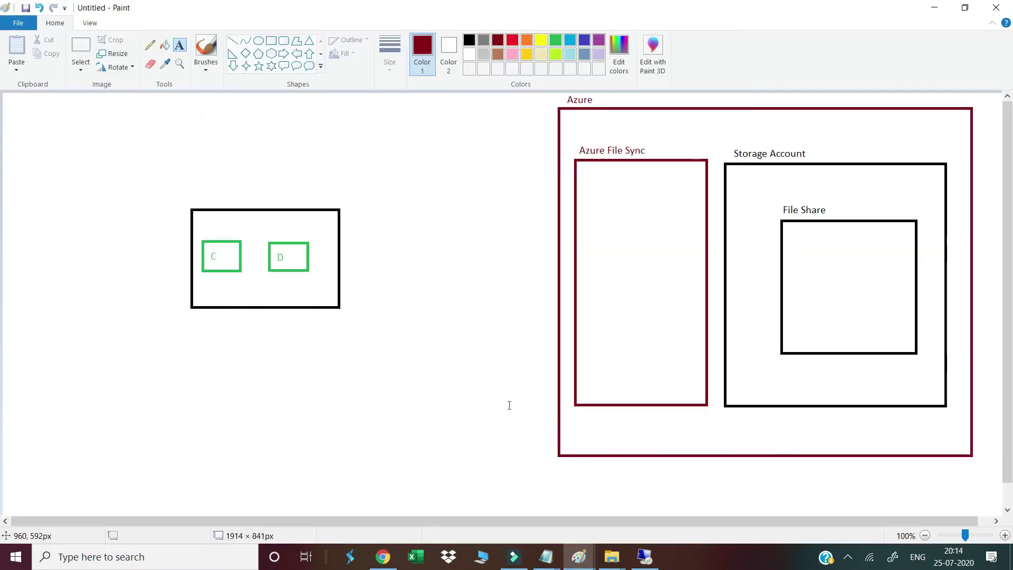
pyautogui.click(81, 50)
pyautogui.moveTo(272, 251); pyautogui.dragTo(285, 262)
pyautogui.press('Delete')
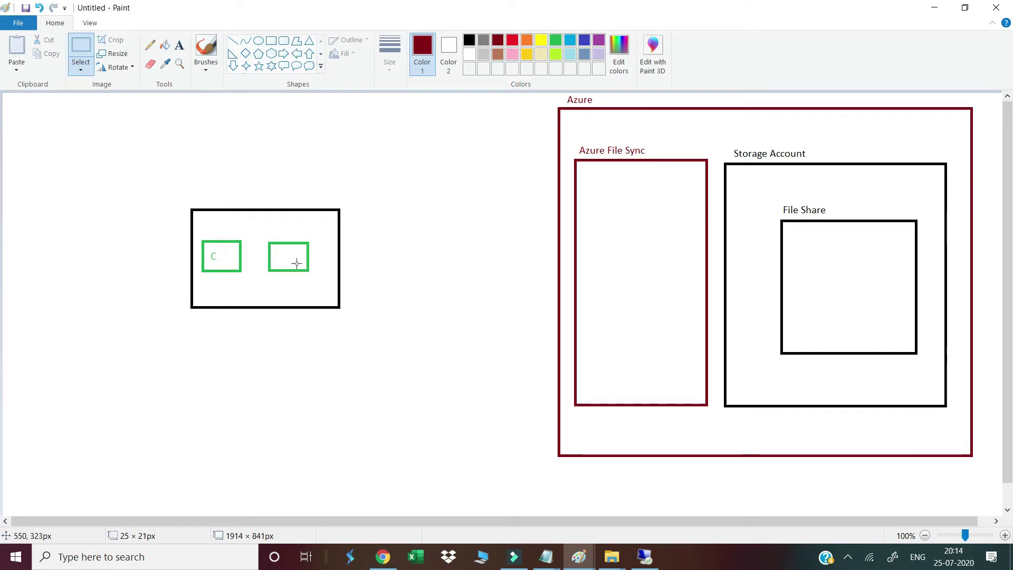
# - Write F as the new label inside the green drive box
pyautogui.click(179, 46)
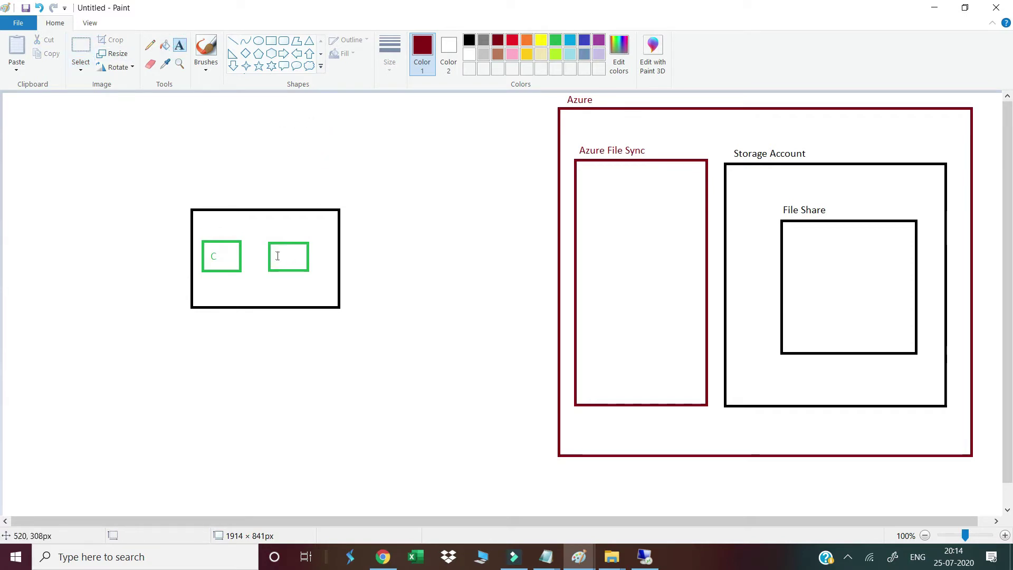
pyautogui.click(276, 248)
pyautogui.write('F')
pyautogui.click(337, 368)
pyautogui.click(440, 302)
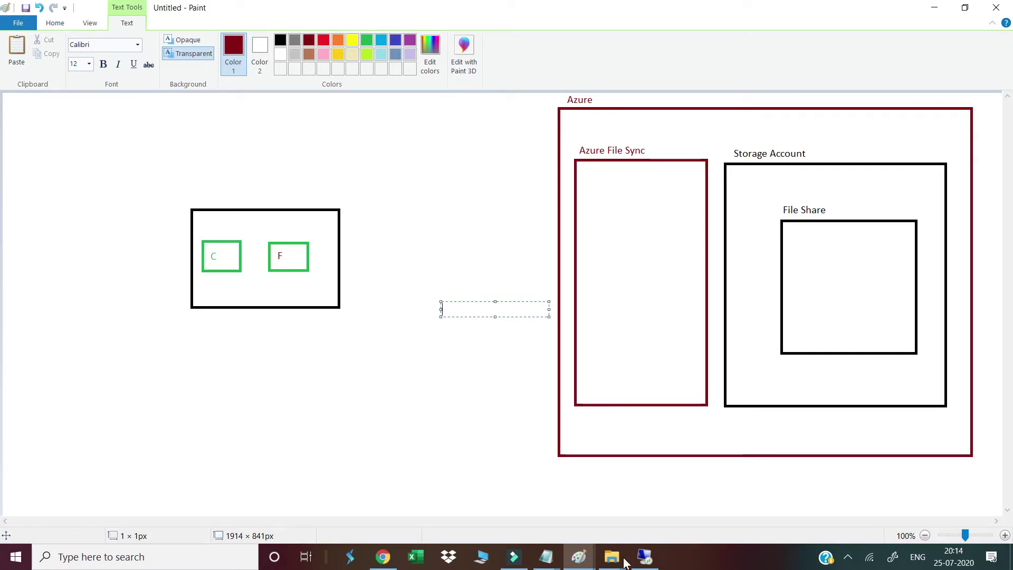
pyautogui.moveTo(390, 565)
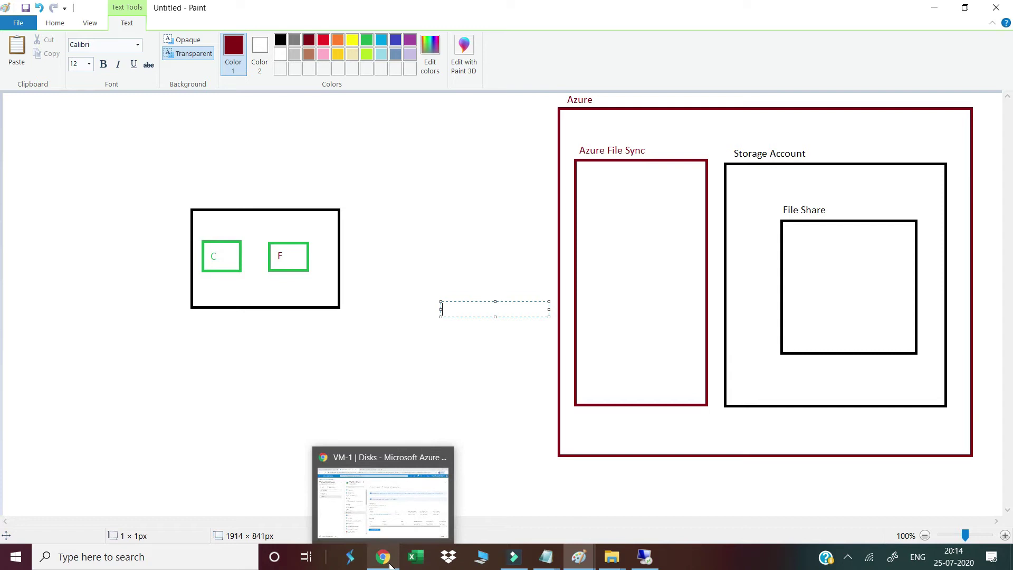
pyautogui.click(455, 385)
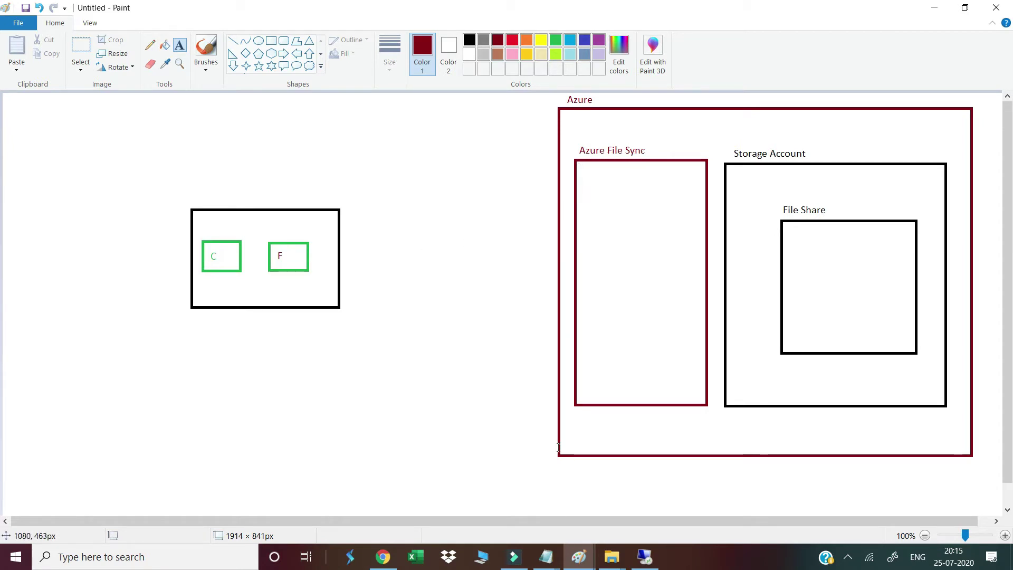
# - Search the portal for 'Azure File Sync' and open its Marketplace offering
pyautogui.click(382, 564)
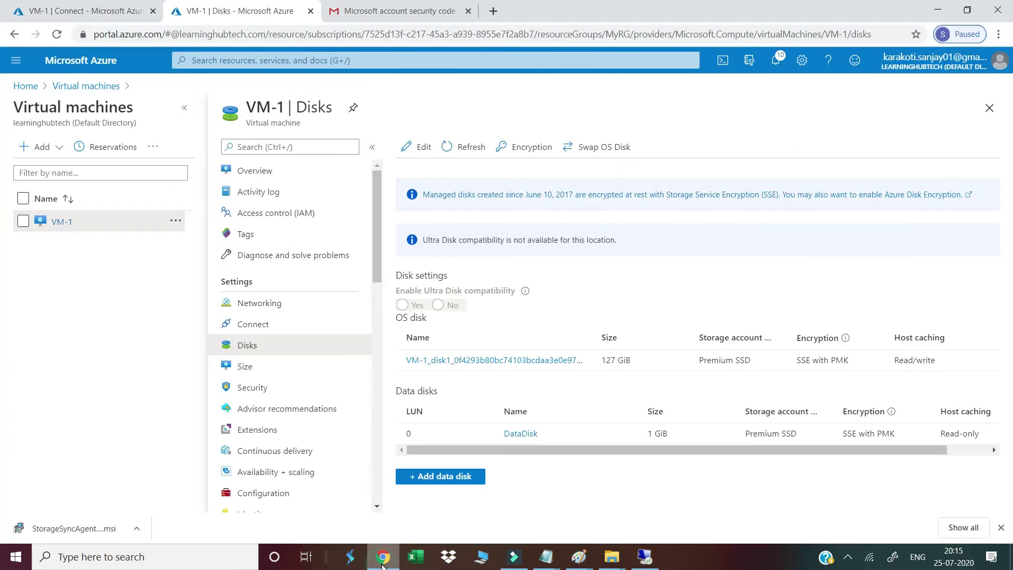
pyautogui.click(222, 58)
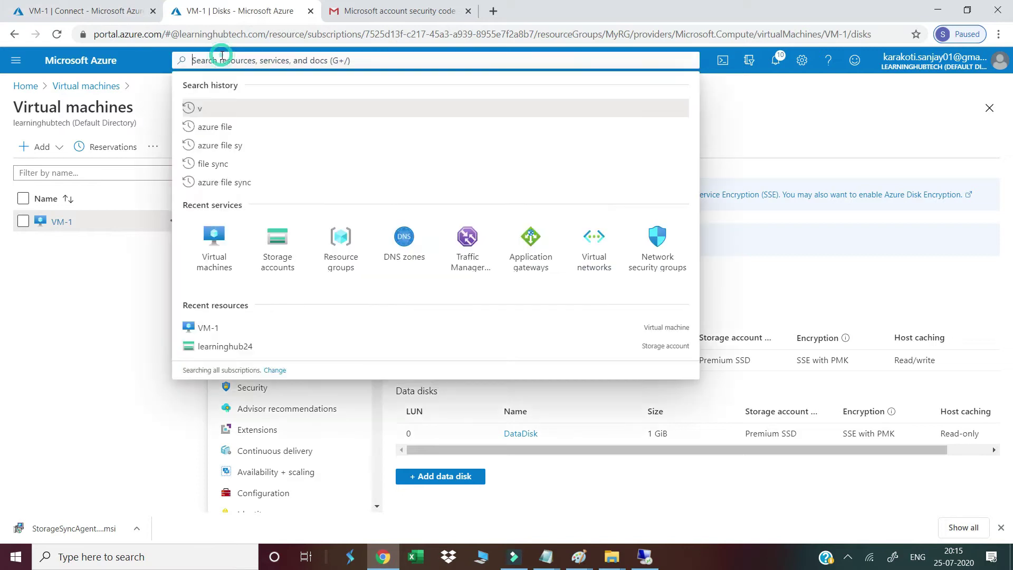
pyautogui.write('Az')
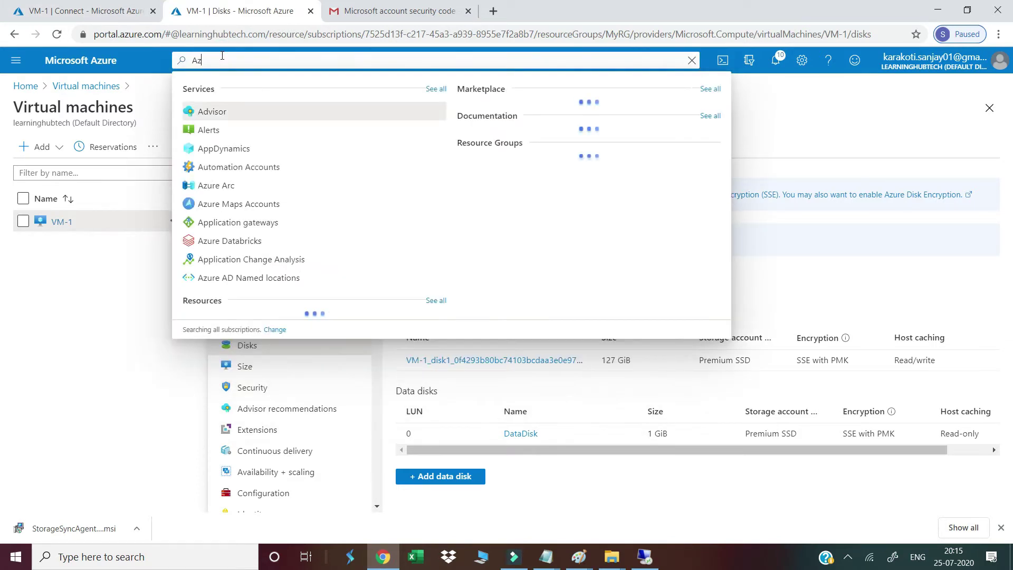
pyautogui.write('ure File ')
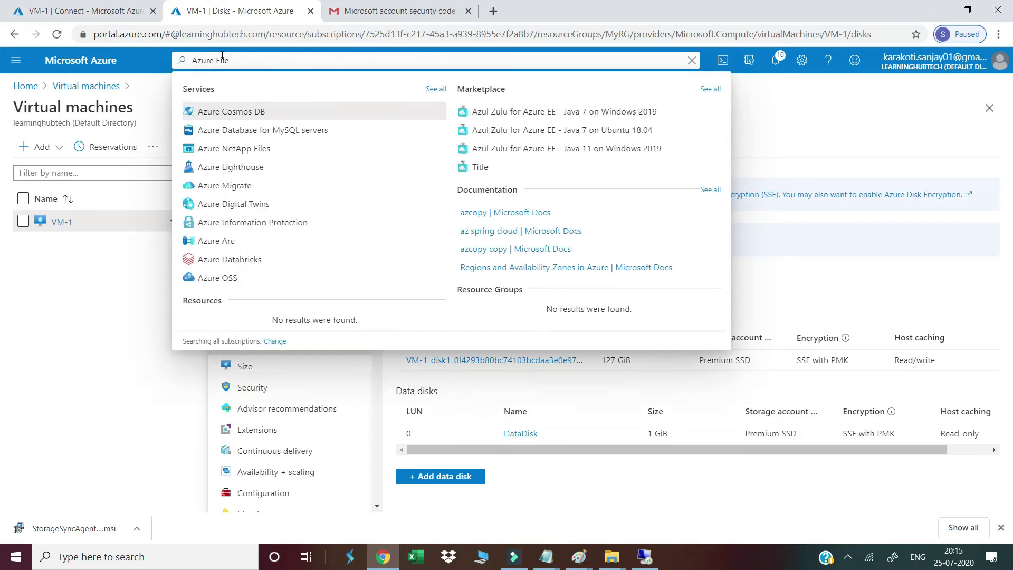
pyautogui.write('Sync')
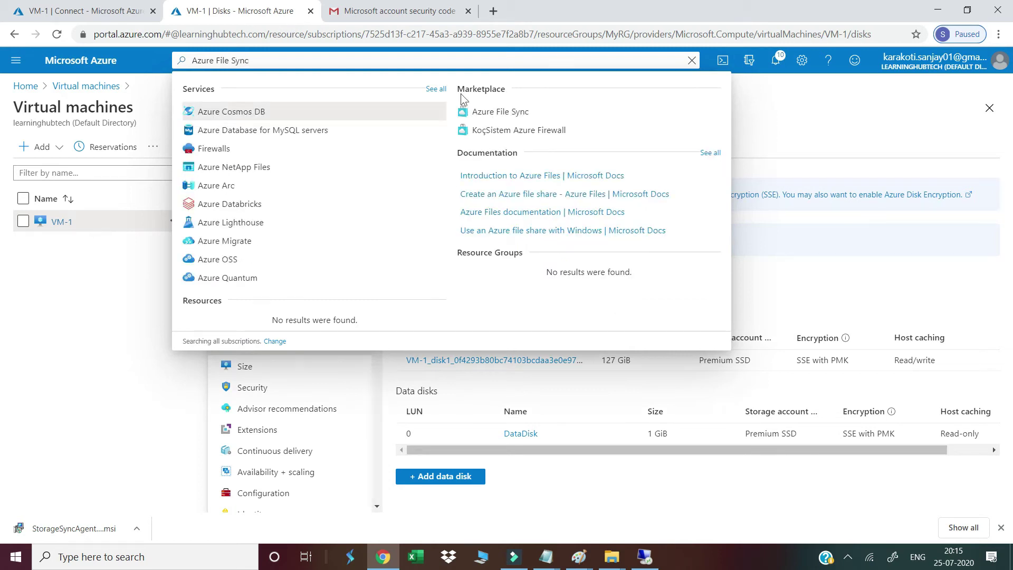
pyautogui.click(486, 111)
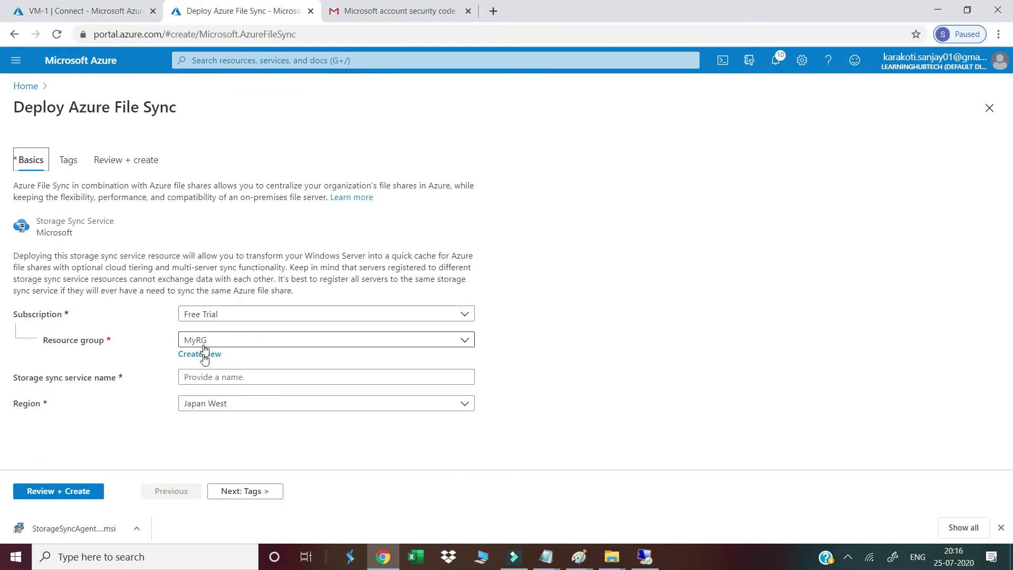
# - Name the new Storage Sync Service LearningHubSync
pyautogui.click(201, 377)
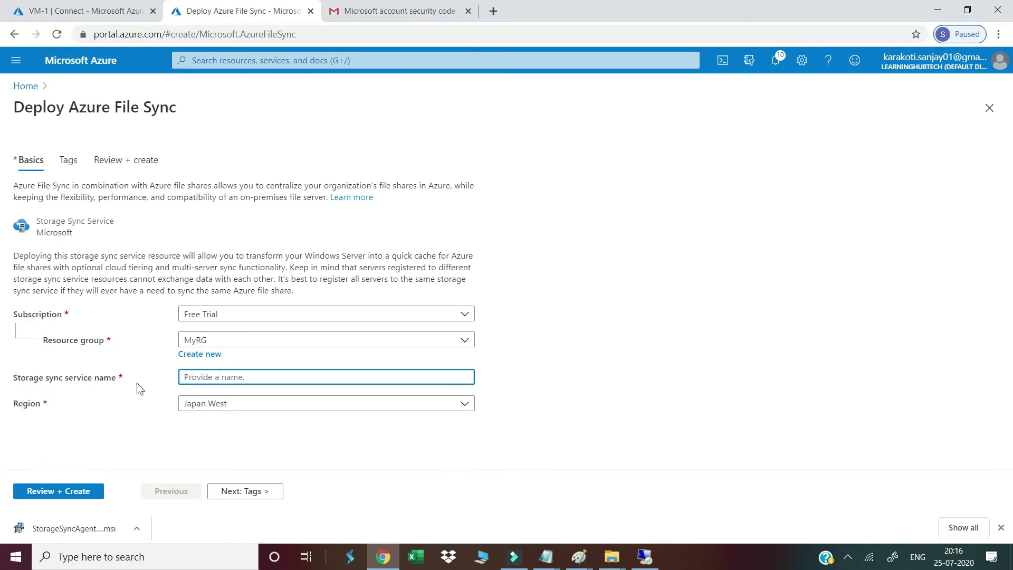
pyautogui.write('Learning')
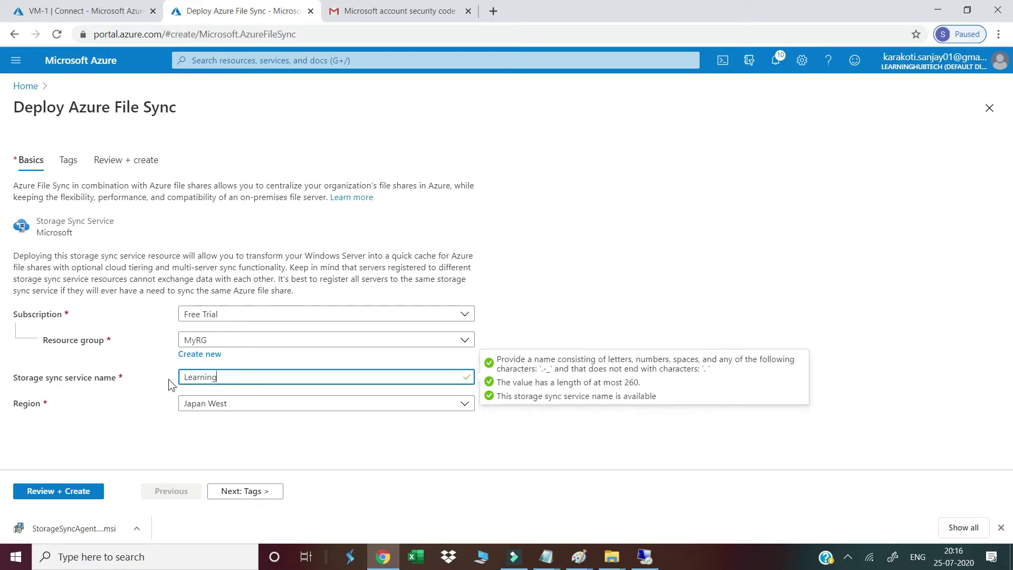
pyautogui.write('HubSync')
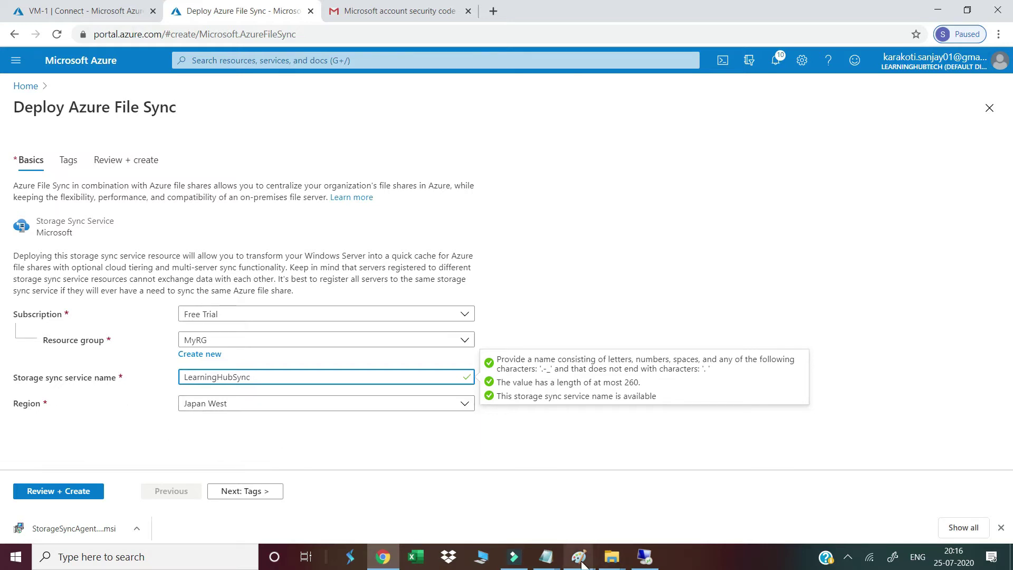
pyautogui.moveTo(582, 564)
pyautogui.click(695, 518)
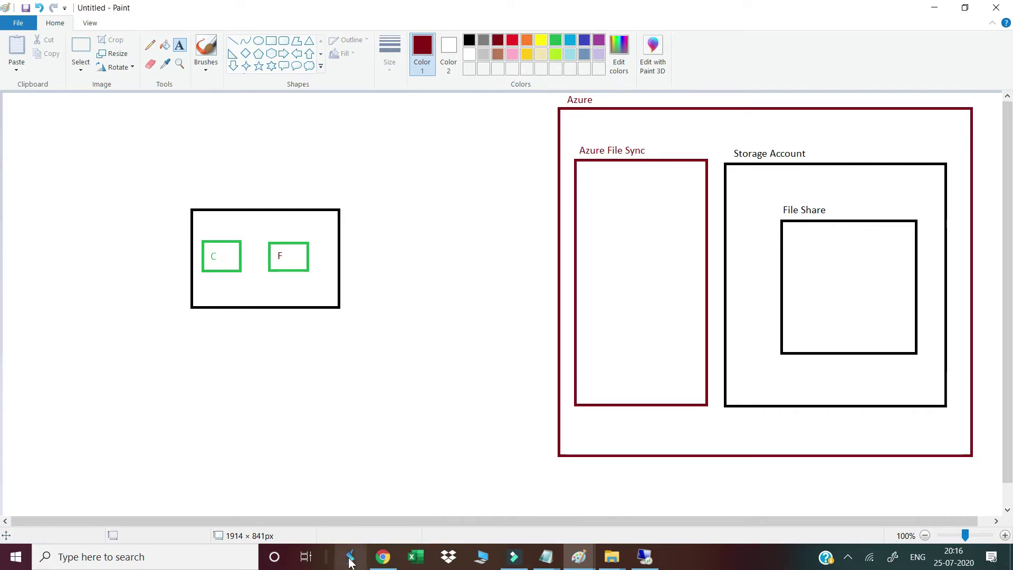
pyautogui.click(383, 556)
# - Set the region to Central US, then review and create the service
pyautogui.click(235, 406)
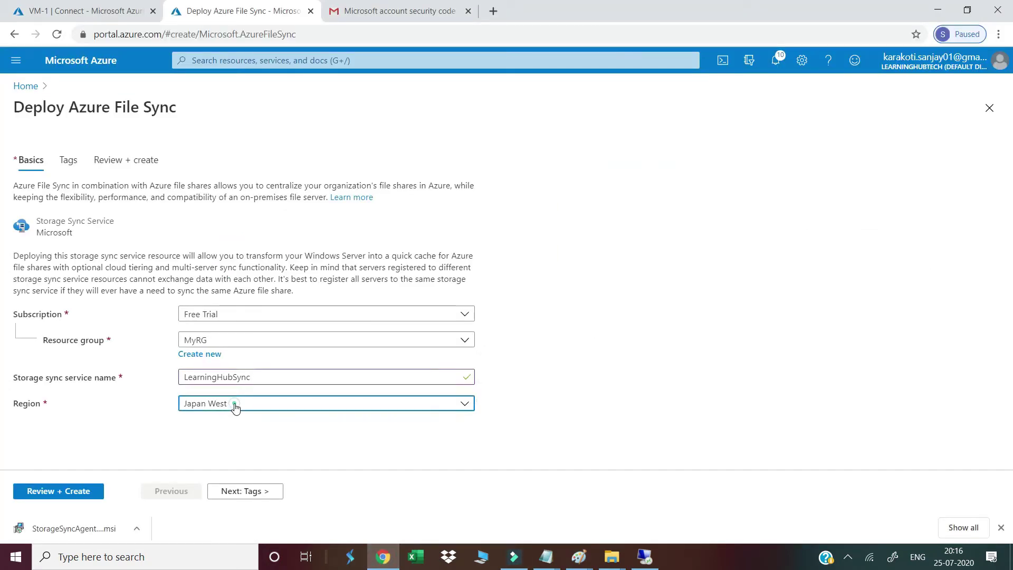
pyautogui.write('central us')
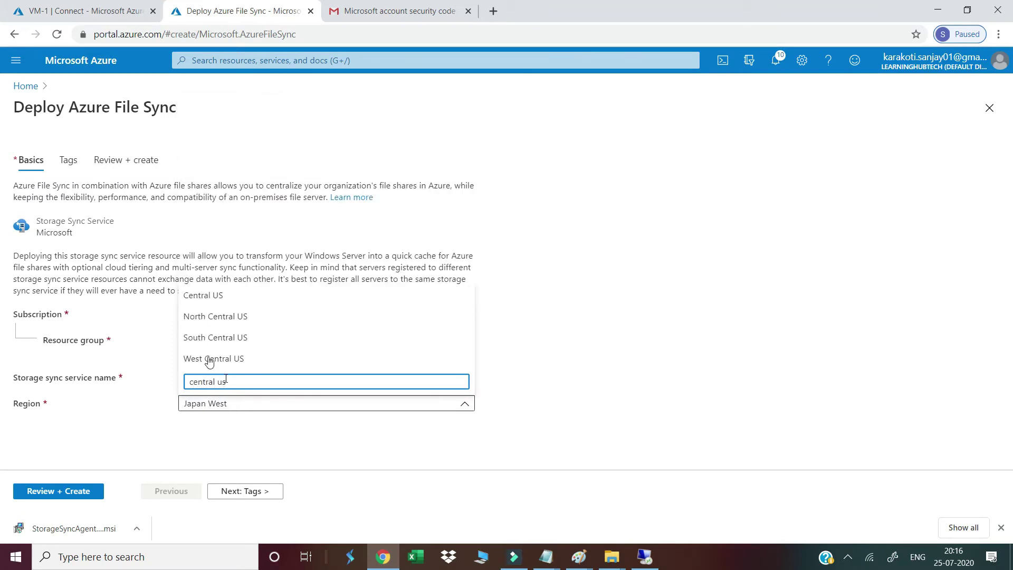
pyautogui.click(206, 298)
pyautogui.click(55, 488)
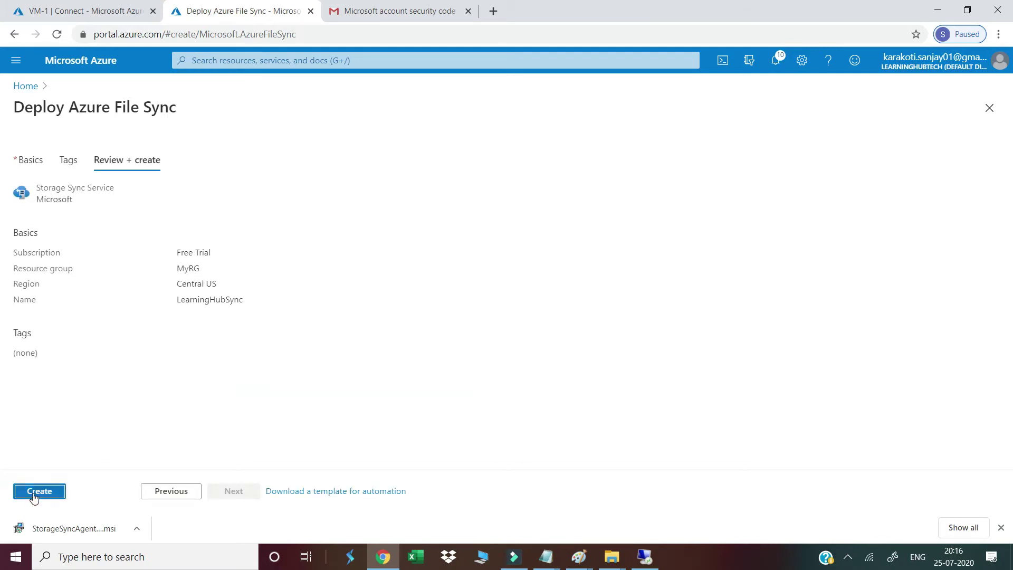
pyautogui.click(35, 493)
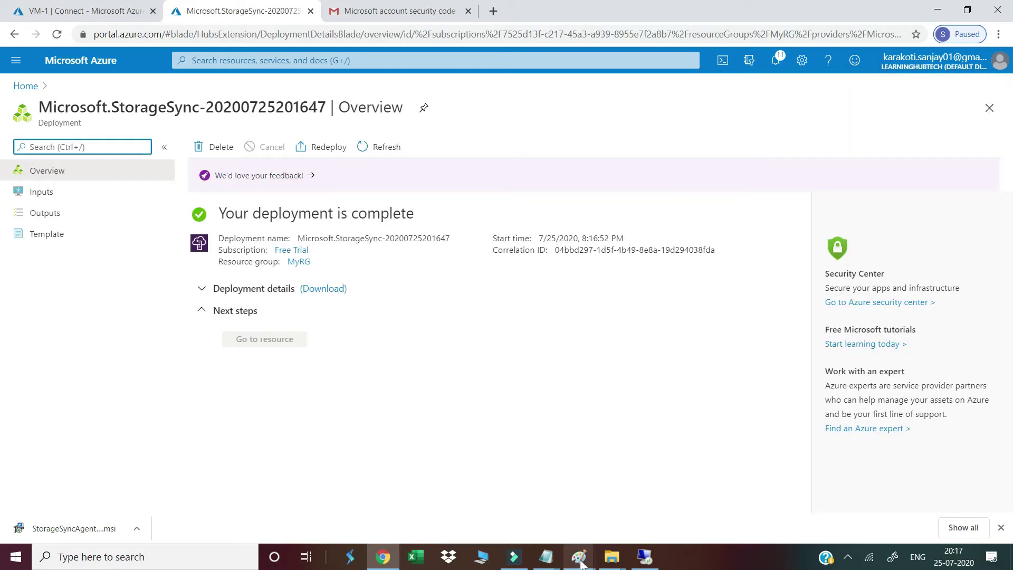
# - Add a VM-1 label above the server box in the Paint diagram
pyautogui.moveTo(581, 563)
pyautogui.click(702, 506)
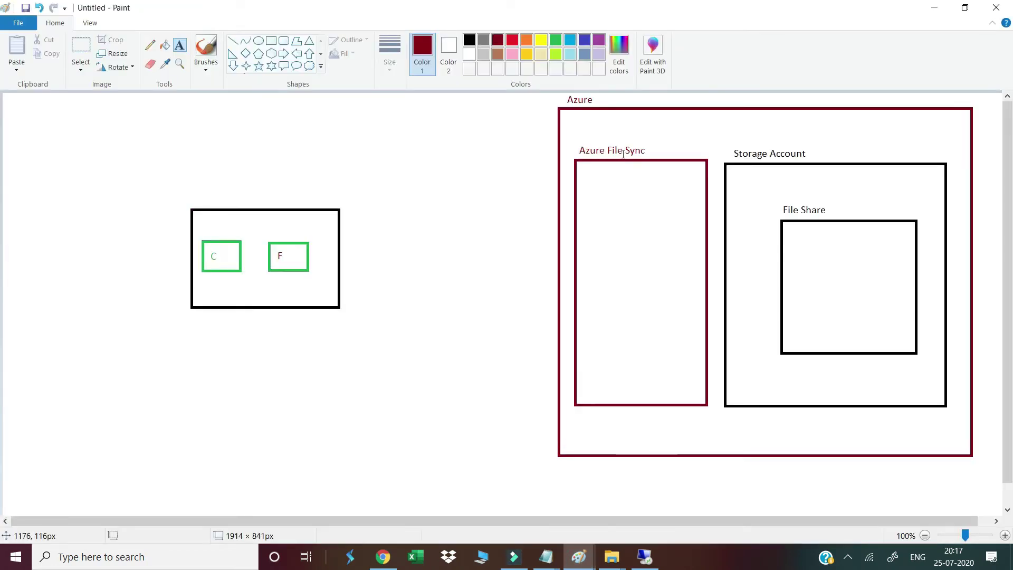
pyautogui.click(178, 46)
pyautogui.click(242, 191)
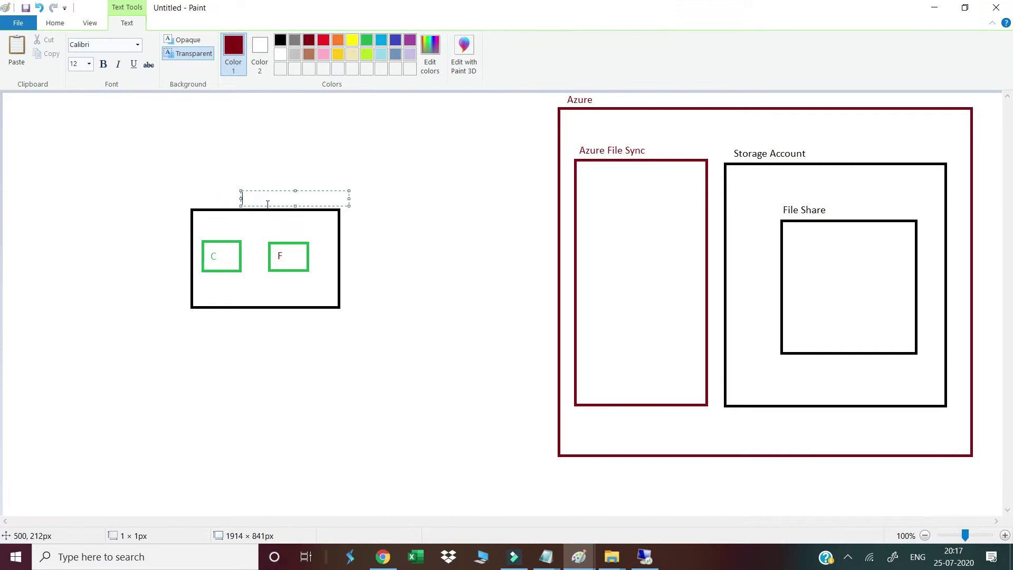
pyautogui.write('VM-1')
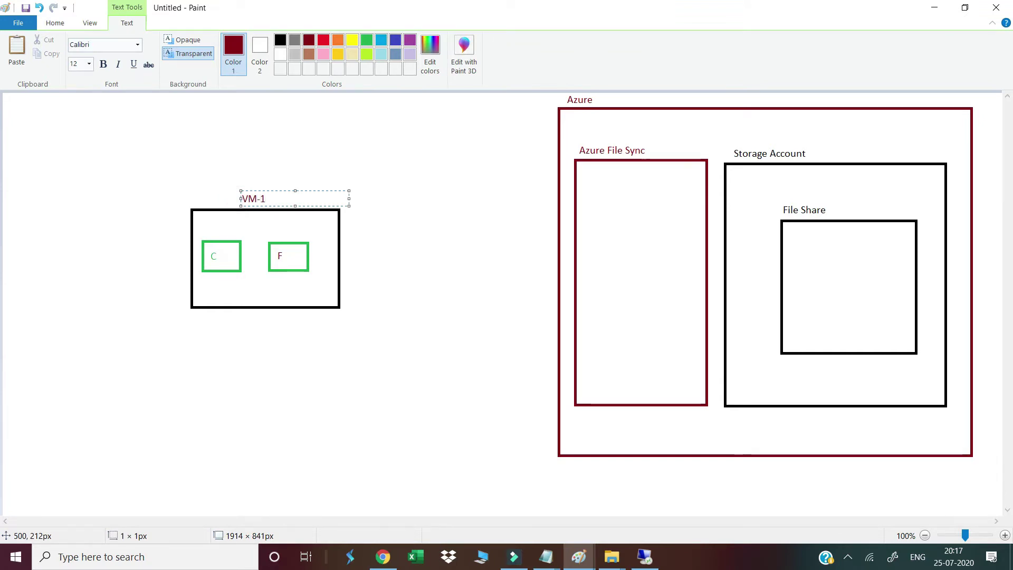
pyautogui.click(451, 146)
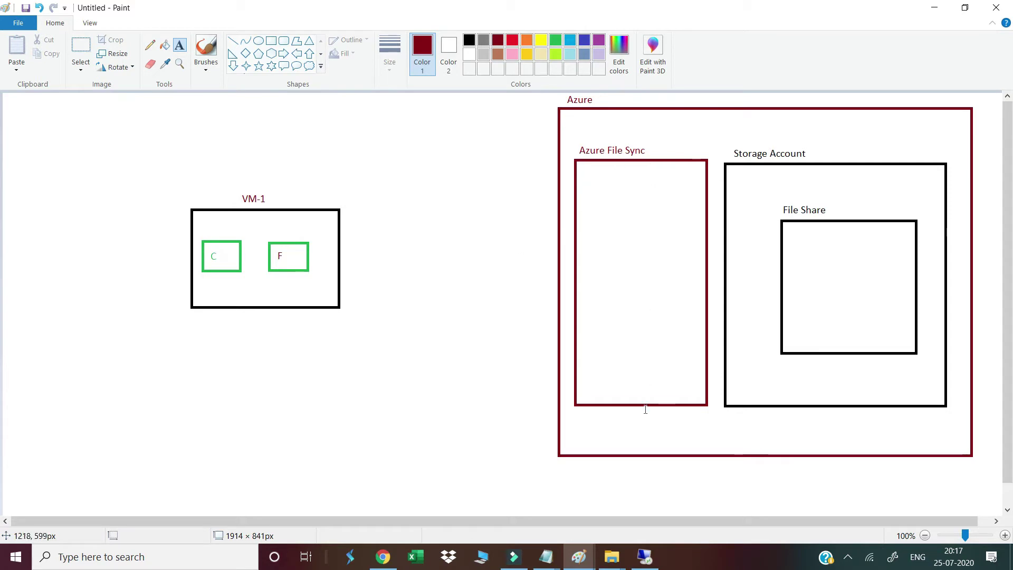
# - Draw a line from VM-1 to the Azure File Sync box labelled 'Registration'
pyautogui.click(230, 41)
pyautogui.click(232, 40)
pyautogui.moveTo(340, 274); pyautogui.dragTo(576, 274)
pyautogui.click(179, 45)
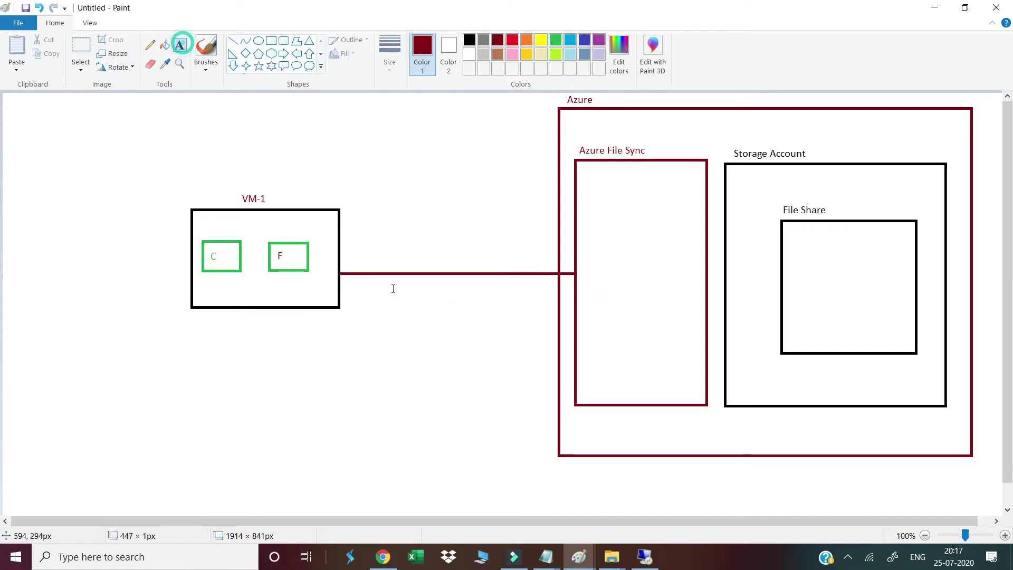
pyautogui.click(413, 261)
pyautogui.write('Registrati')
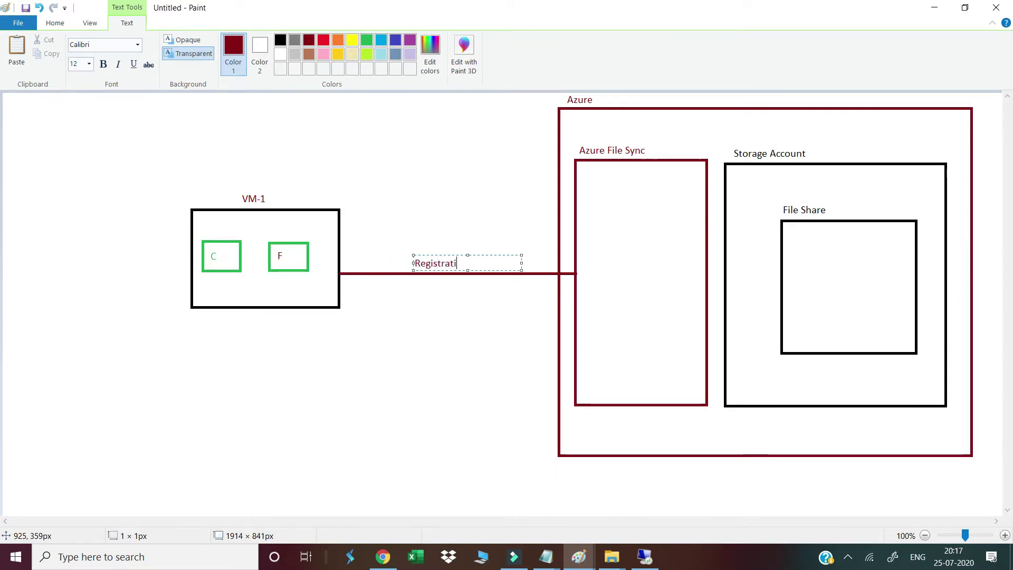
pyautogui.write('on')
pyautogui.click(490, 279)
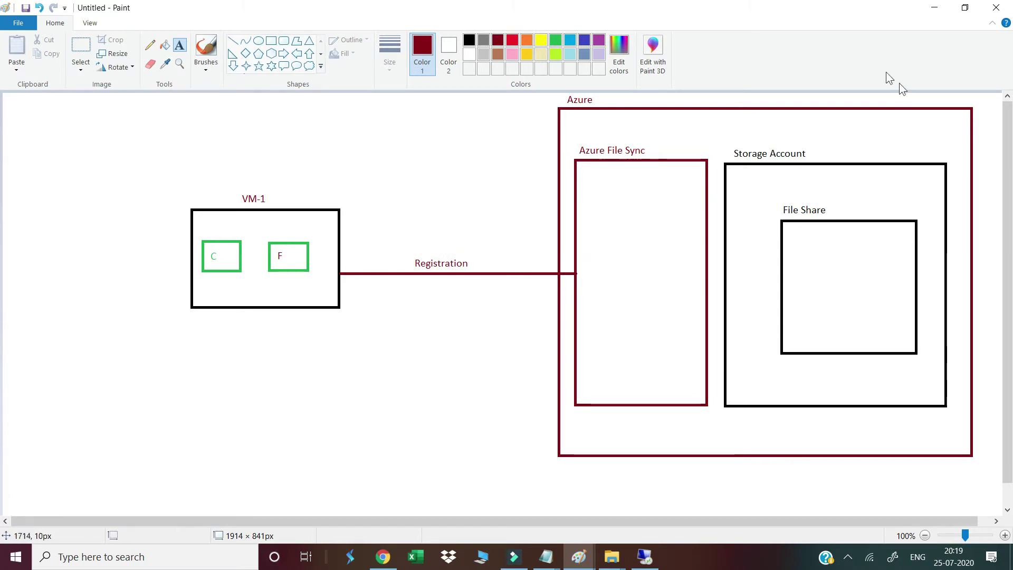
pyautogui.click(939, 9)
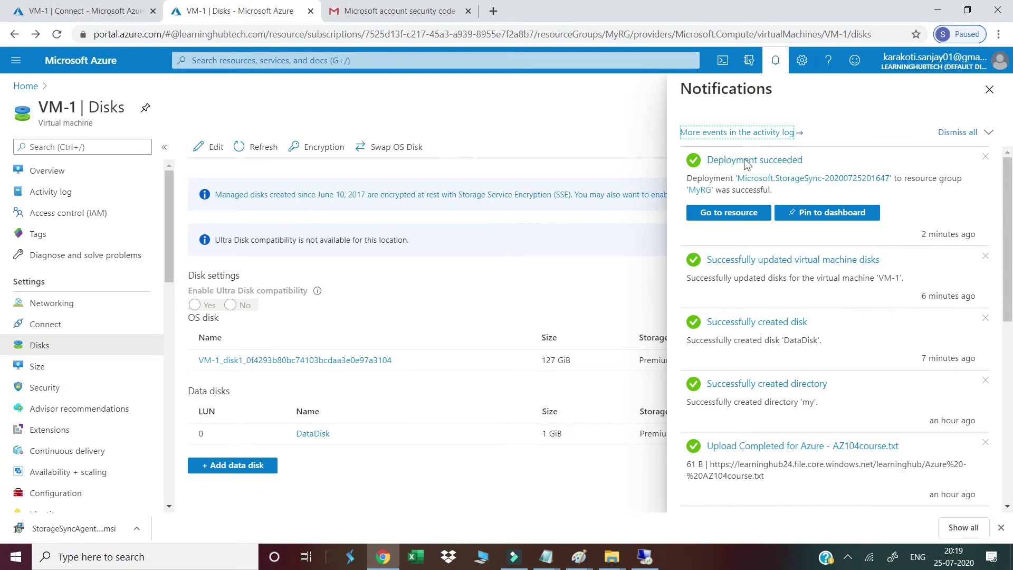
# - Go to the deployed LearningHubSync resource and copy its service name
pyautogui.click(713, 214)
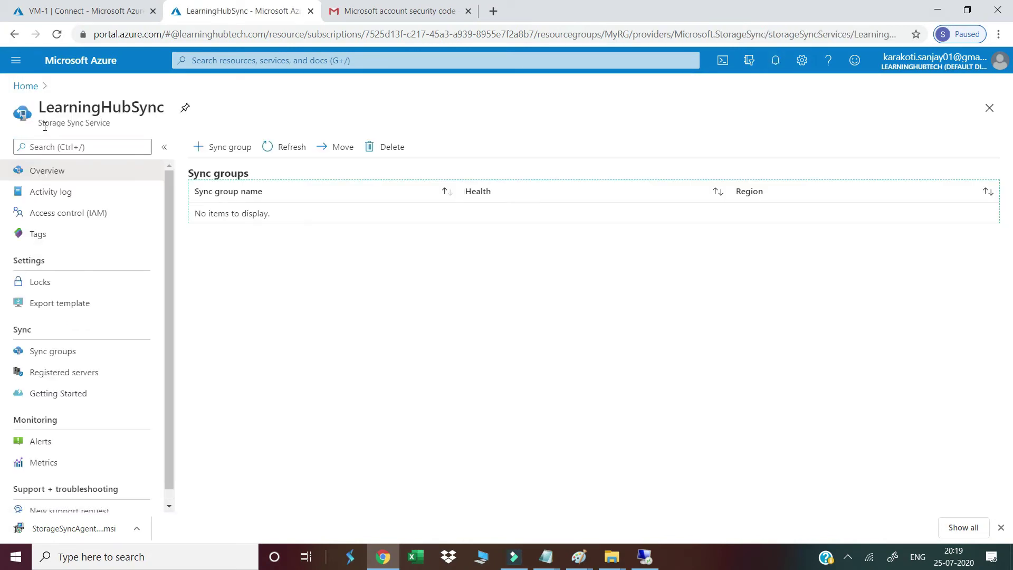
pyautogui.moveTo(40, 107); pyautogui.dragTo(167, 109)
pyautogui.rightClick(135, 104)
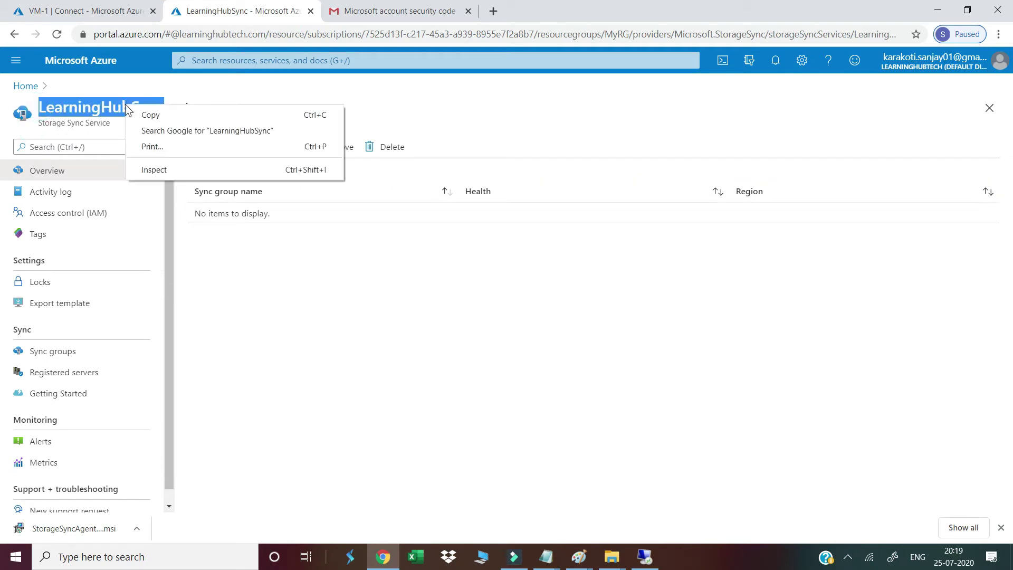
pyautogui.click(147, 113)
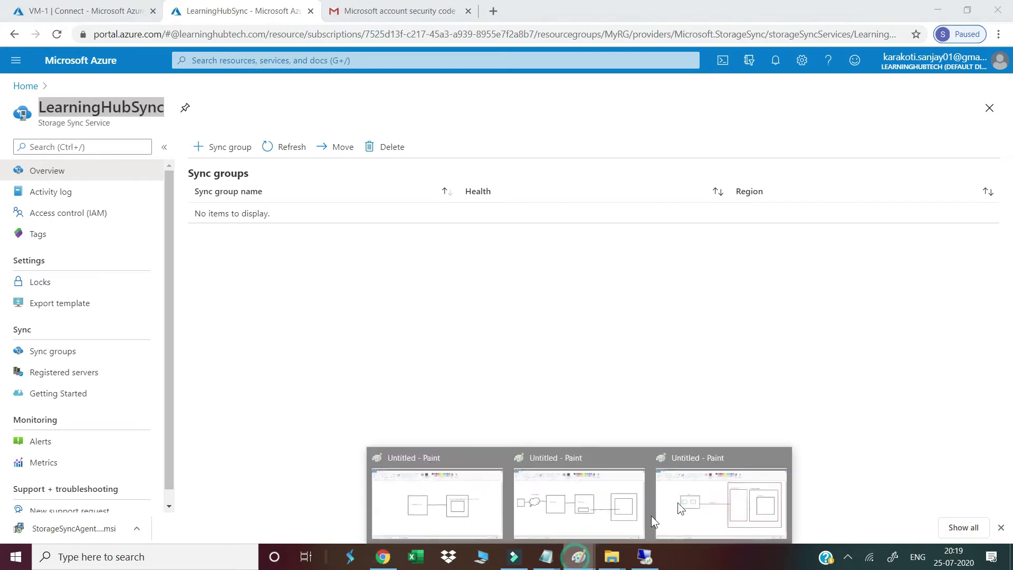
# - Paste LearningHubSync as the diagram's Azure File Sync box label, then open Registered servers
pyautogui.click(633, 502)
pyautogui.click(589, 175)
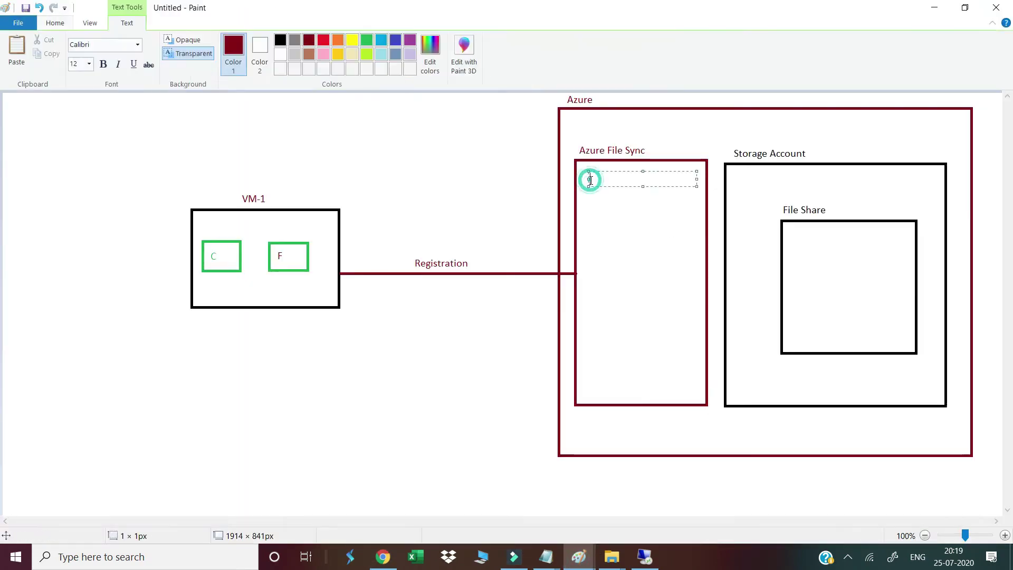
pyautogui.hotkey('ctrl', 'v')
pyautogui.hotkey('alt', 'Tab')
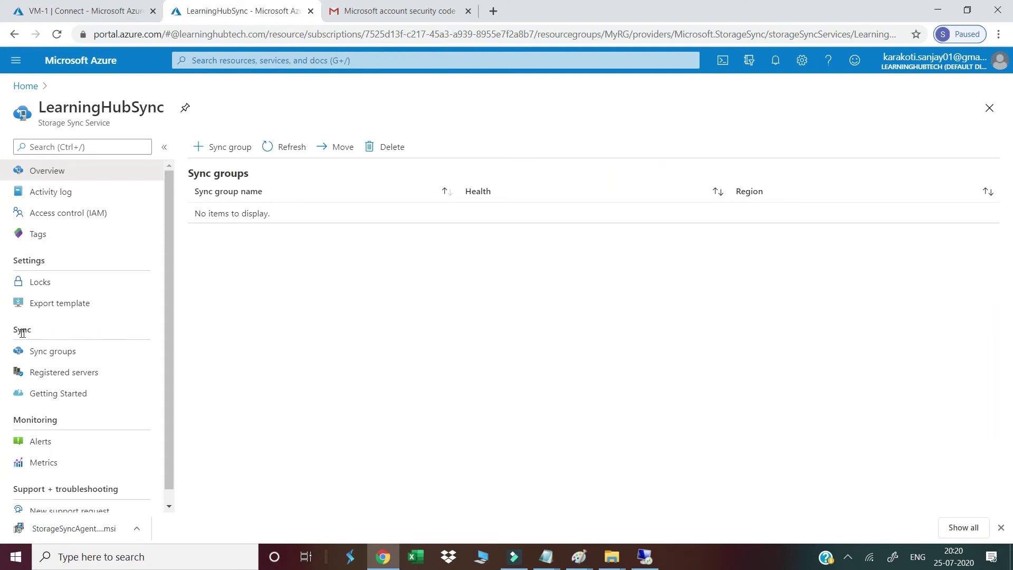
pyautogui.click(49, 378)
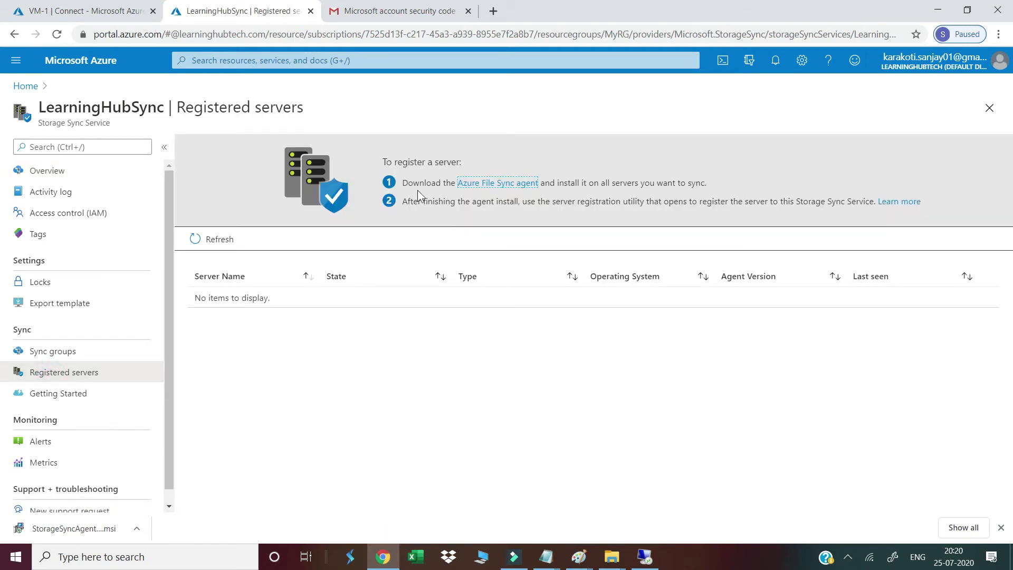
# - Download StorageSyncAgent_WS2016.msi from the Azure File Sync agent page on the Download Center
pyautogui.click(504, 184)
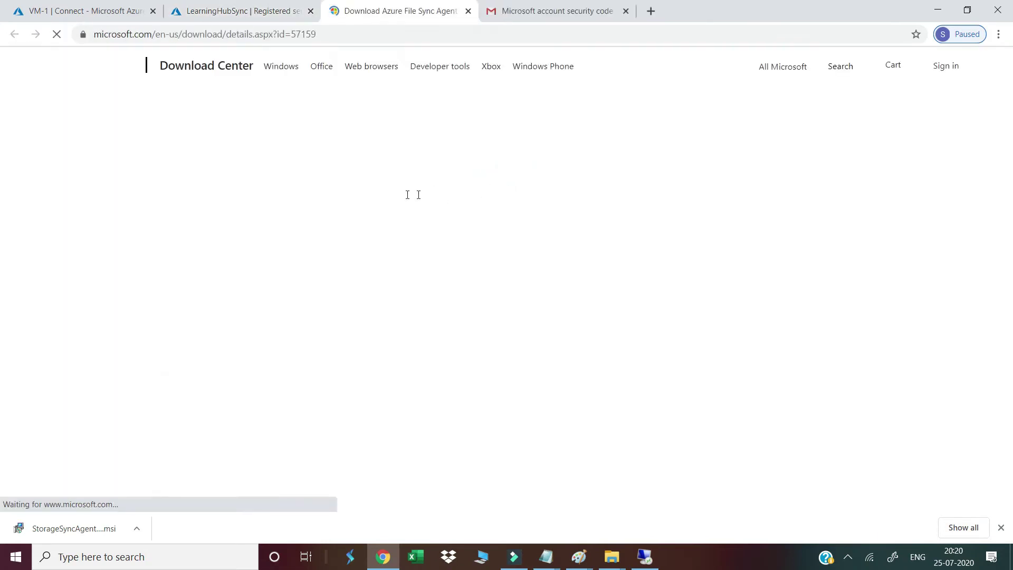
pyautogui.scroll(-2, 301, 240)
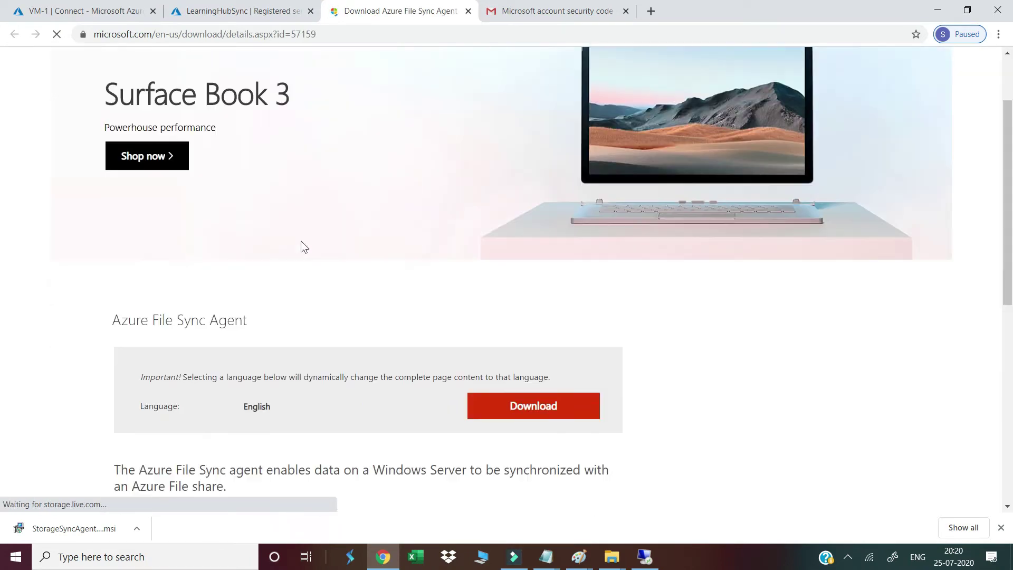
pyautogui.scroll(-4, 300, 246)
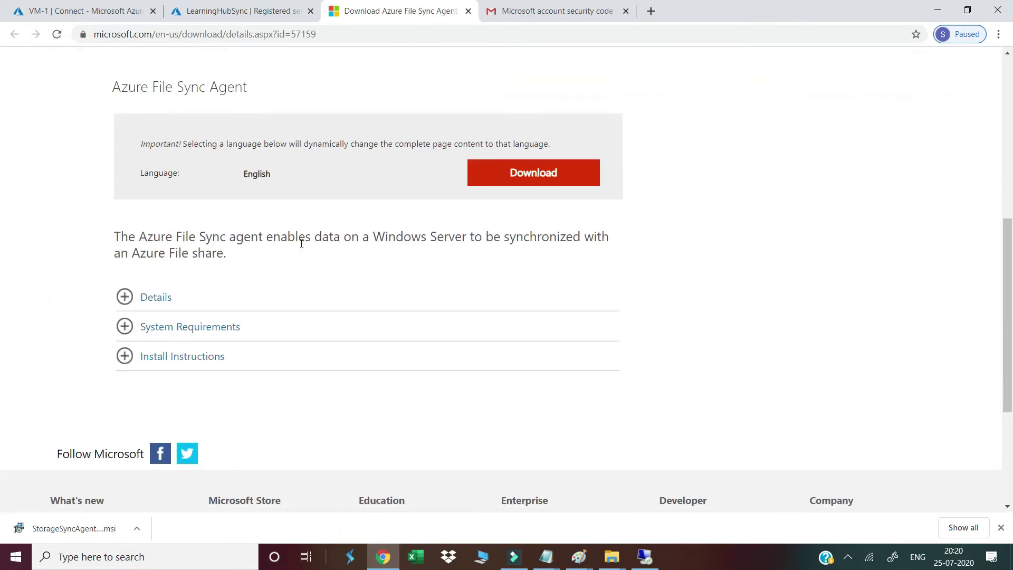
pyautogui.scroll(2, 302, 243)
pyautogui.click(516, 303)
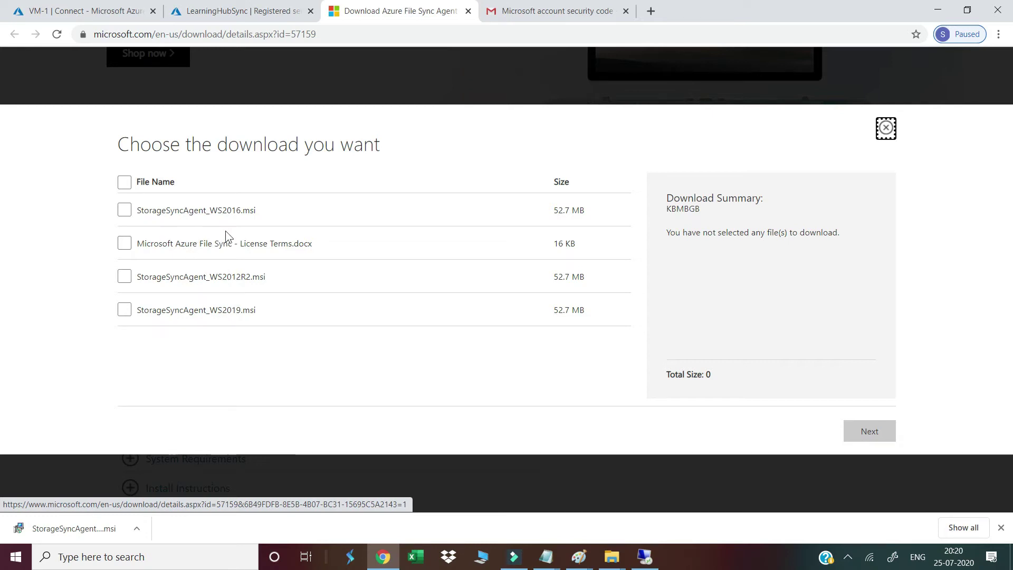
pyautogui.click(125, 212)
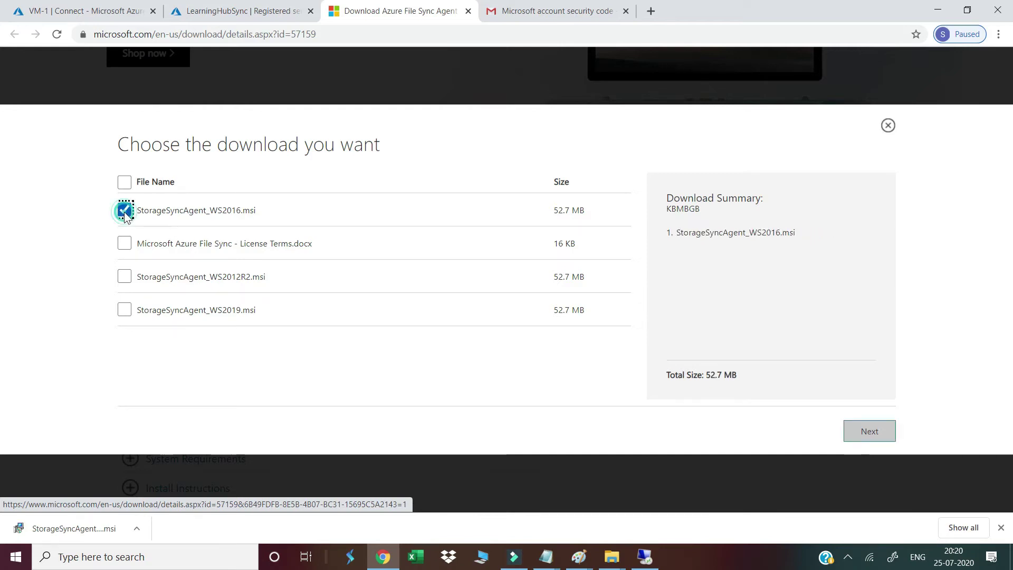
pyautogui.click(856, 434)
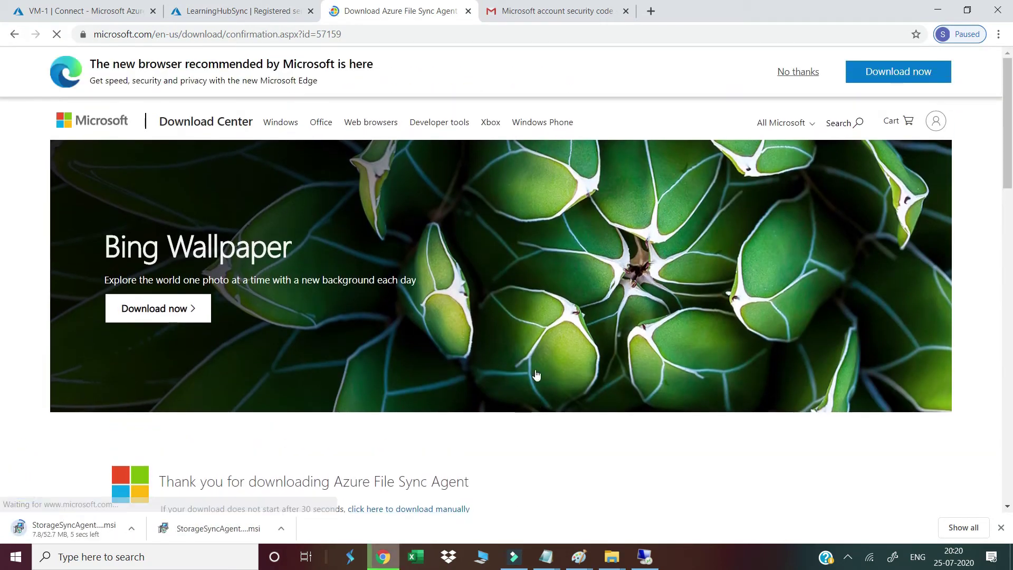
pyautogui.click(137, 529)
# - Show the downloaded StorageSyncAgent_WS2016 (2).msi in its folder and copy it
pyautogui.click(161, 486)
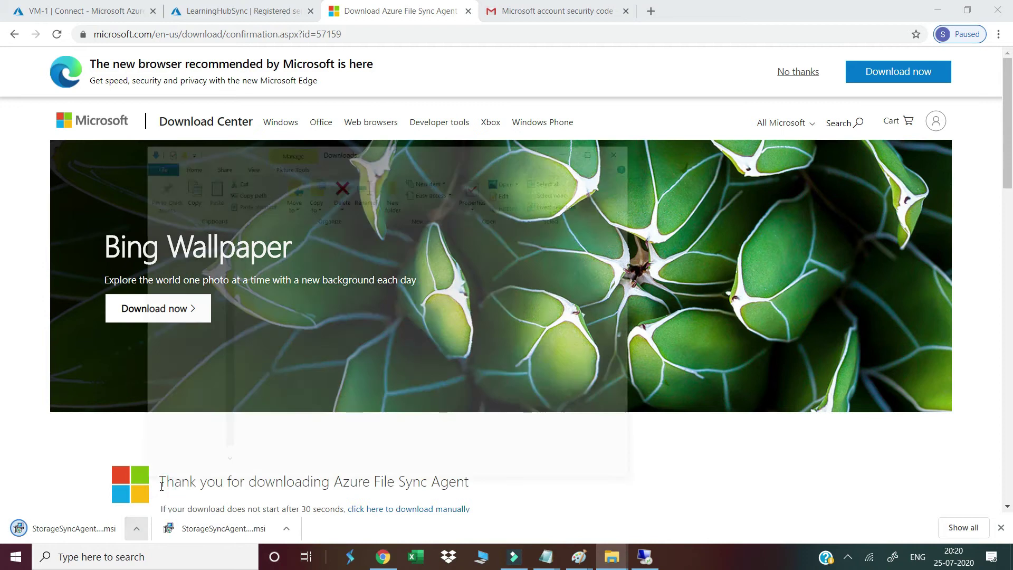
pyautogui.doubleClick(224, 277)
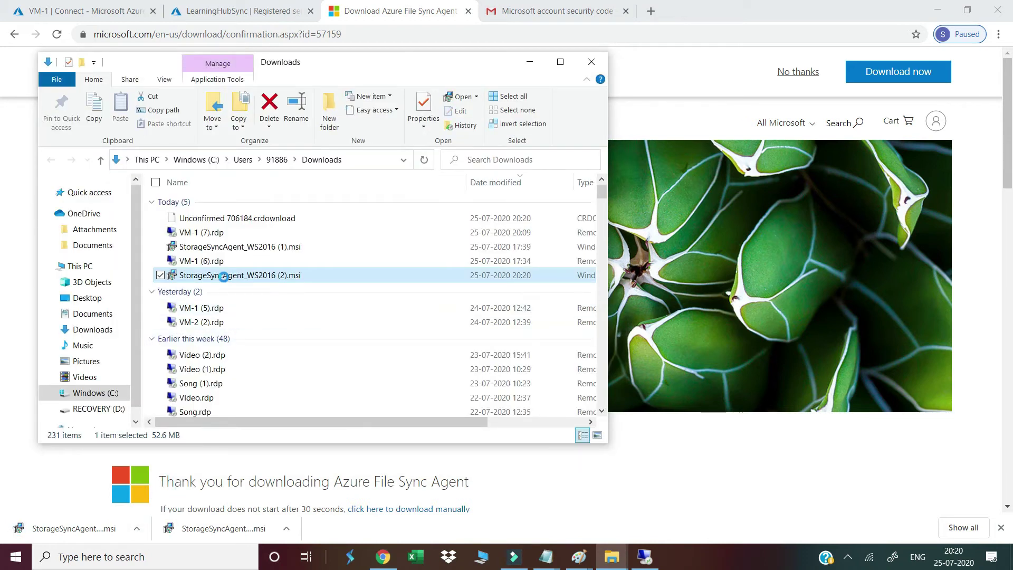
pyautogui.rightClick(224, 275)
pyautogui.click(87, 464)
# - Paste the installer onto VM-1's remote desktop and close This PC
pyautogui.click(645, 556)
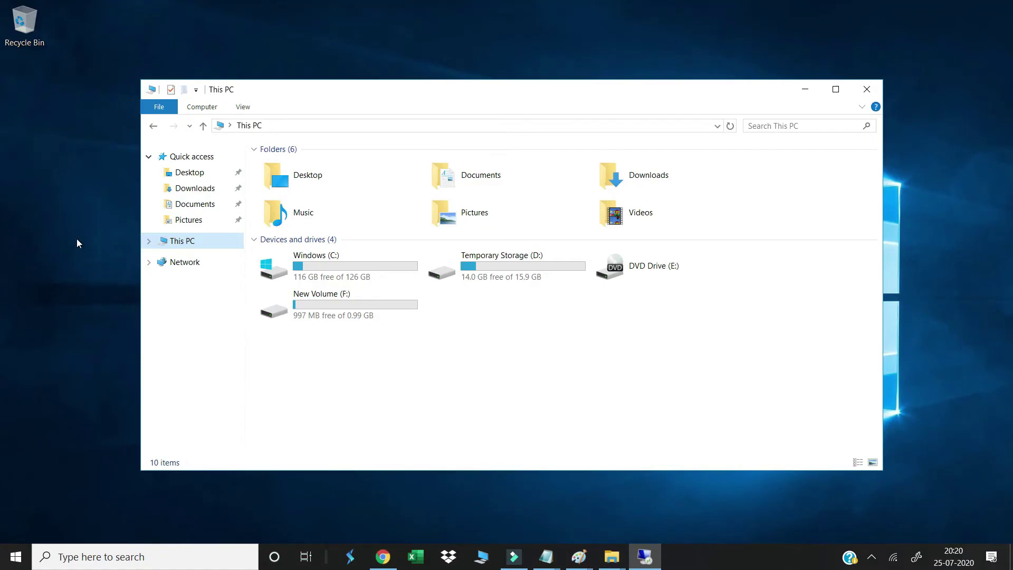
pyautogui.rightClick(77, 242)
pyautogui.click(43, 298)
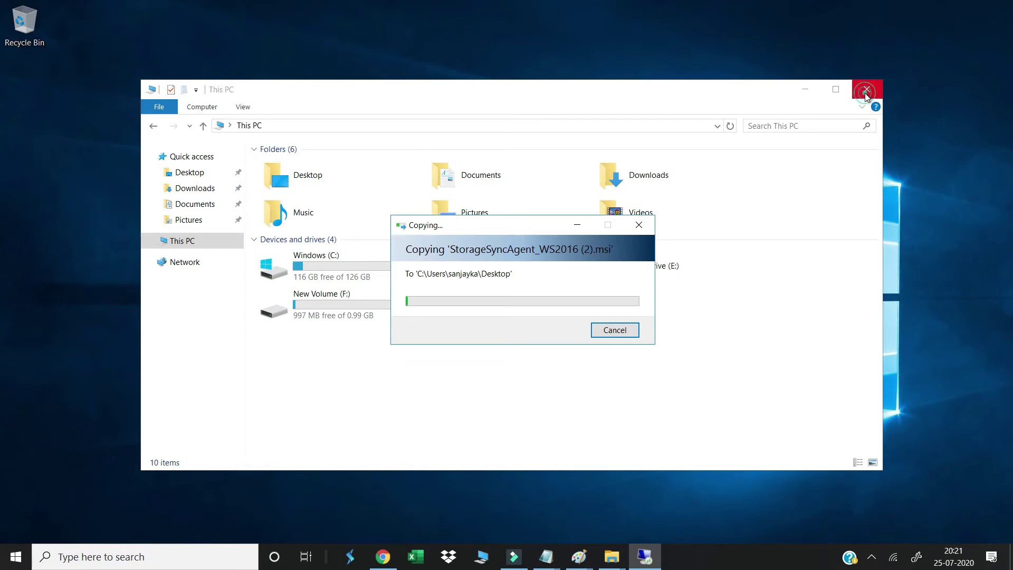
pyautogui.click(860, 101)
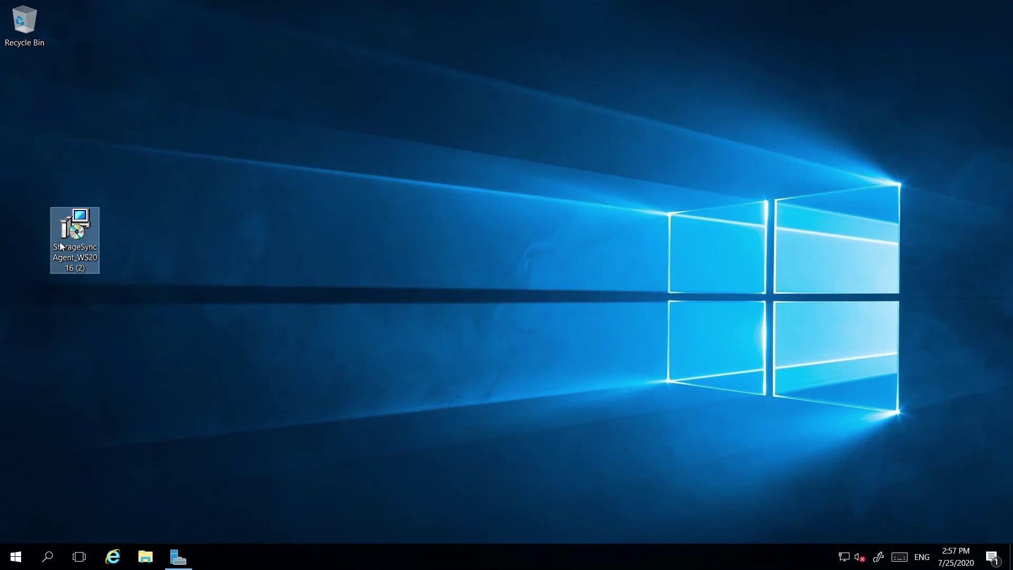
# - Launch the Storage Sync Agent installer and continue with the existing proxy settings
pyautogui.rightClick(74, 230)
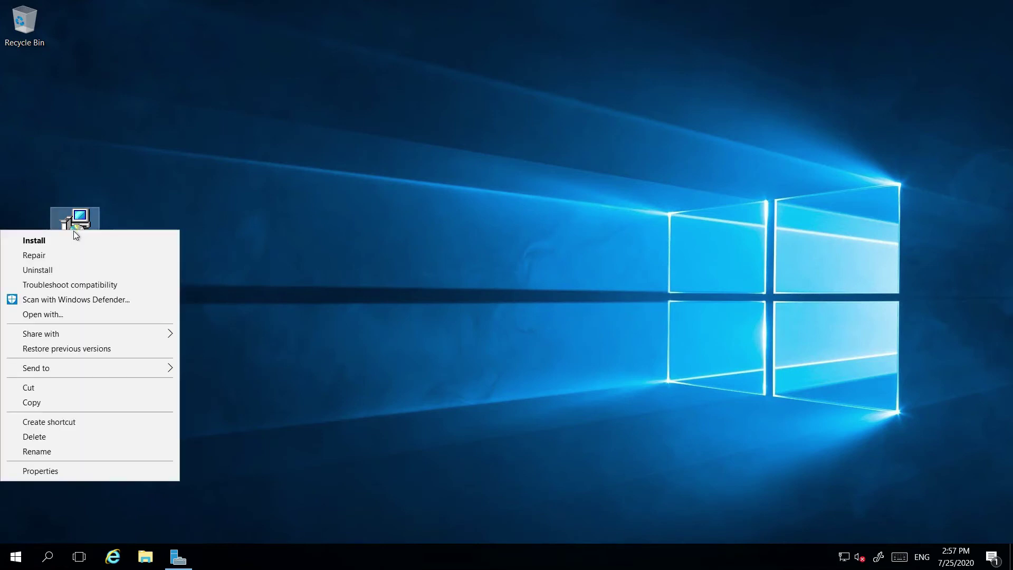
pyautogui.click(35, 241)
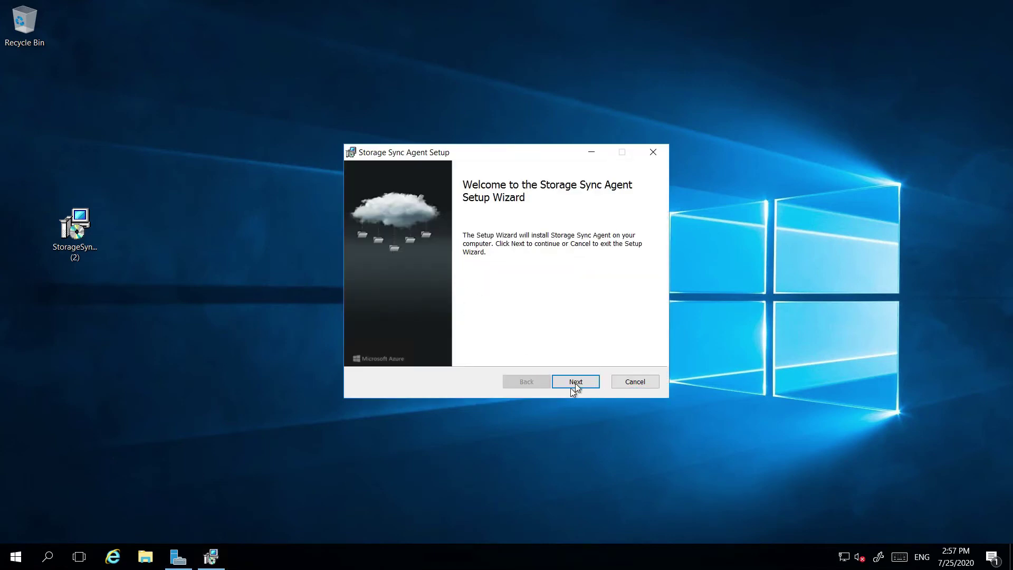
pyautogui.click(575, 381)
pyautogui.click(575, 383)
pyautogui.click(574, 383)
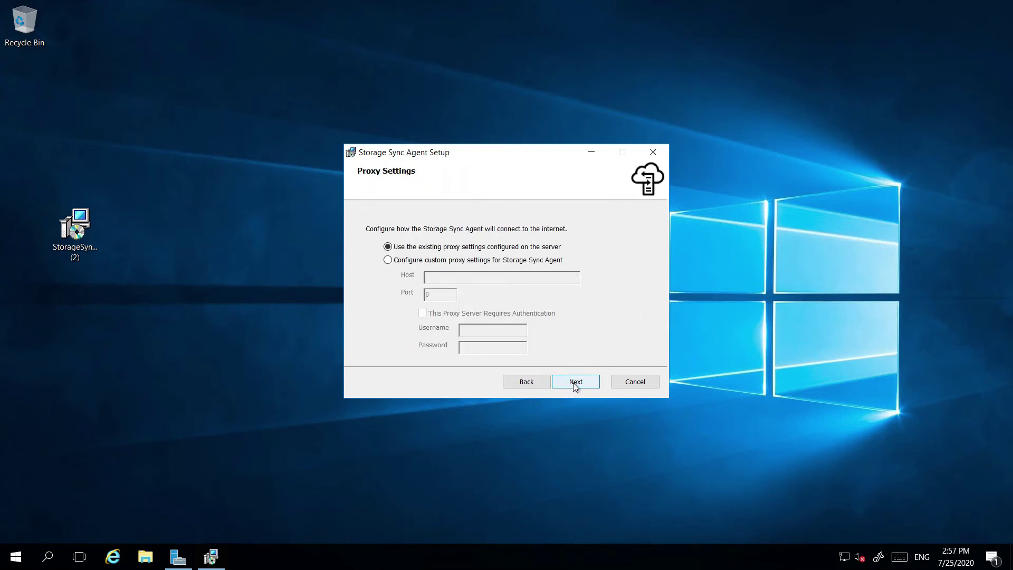
pyautogui.click(572, 384)
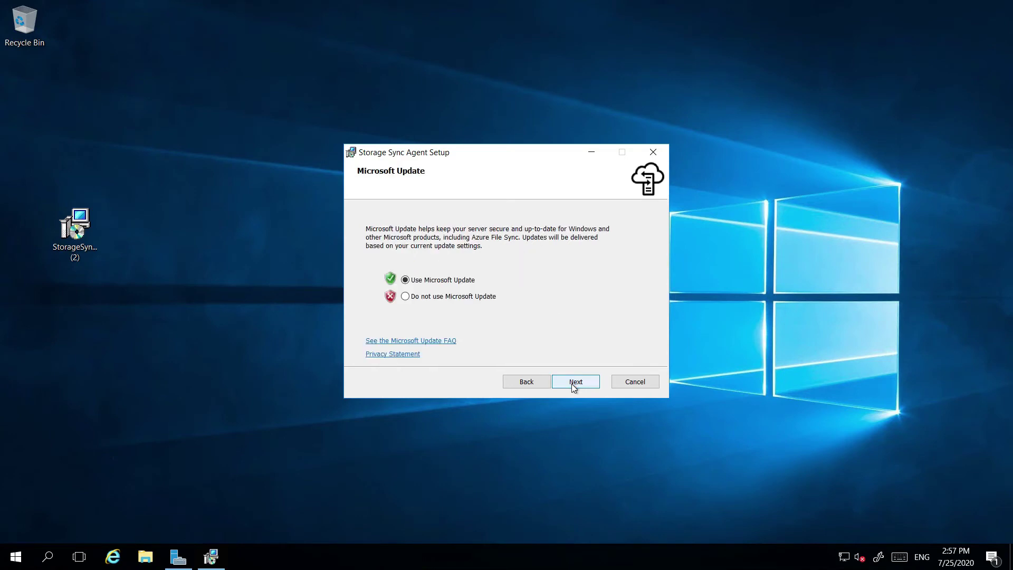
# - Decline Microsoft Update and begin installing the agent
pyautogui.click(407, 299)
pyautogui.click(582, 385)
pyautogui.click(571, 384)
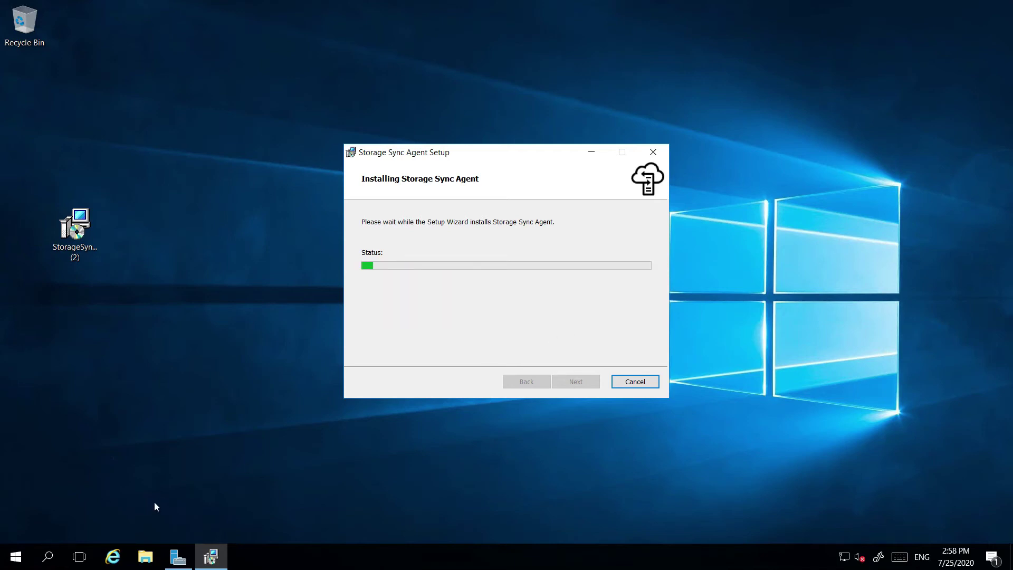
pyautogui.click(176, 560)
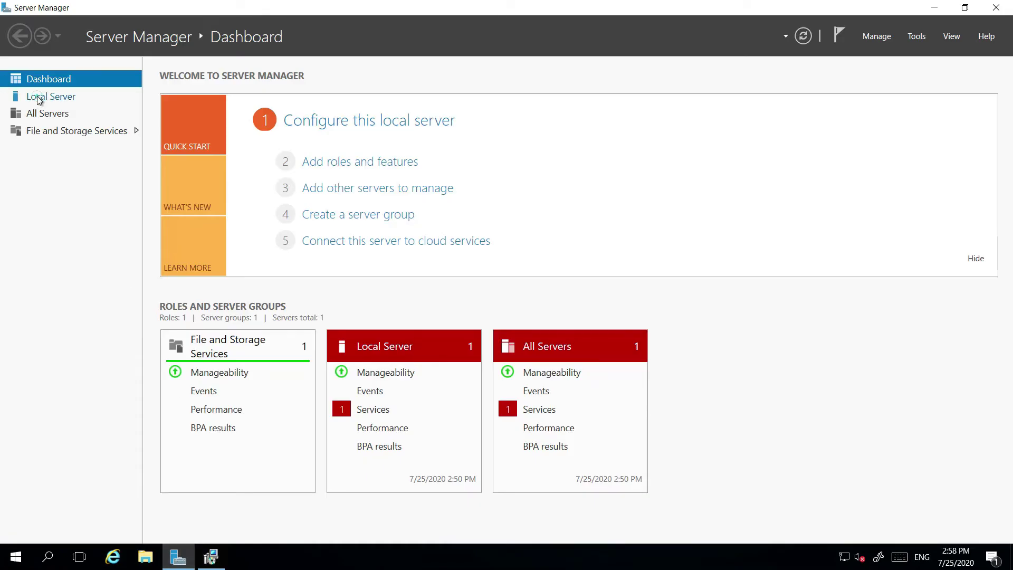
# - Switch IE Enhanced Security Configuration to Off for both Administrators and Users, then close Server Manager
pyautogui.click(38, 97)
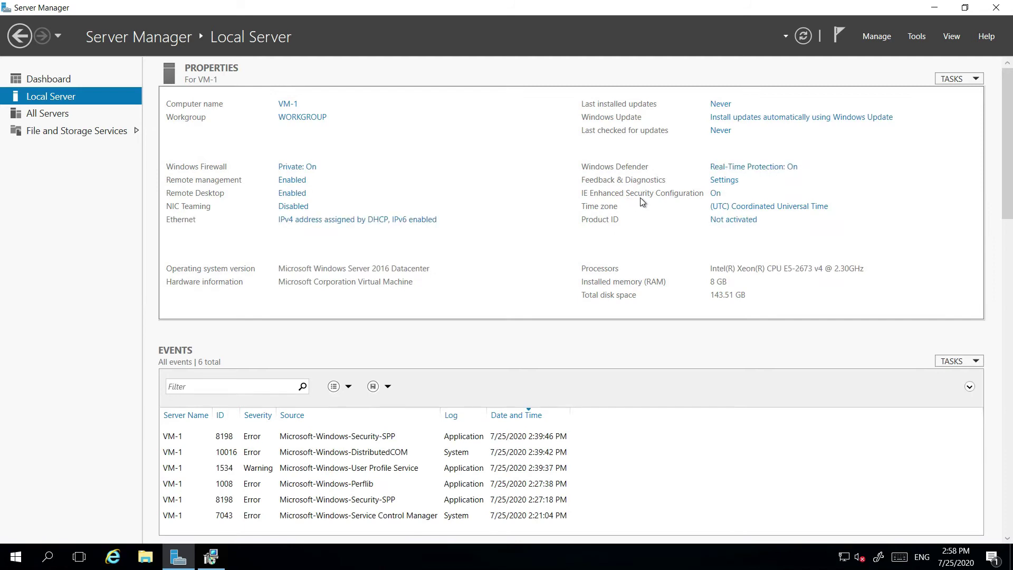
pyautogui.click(714, 193)
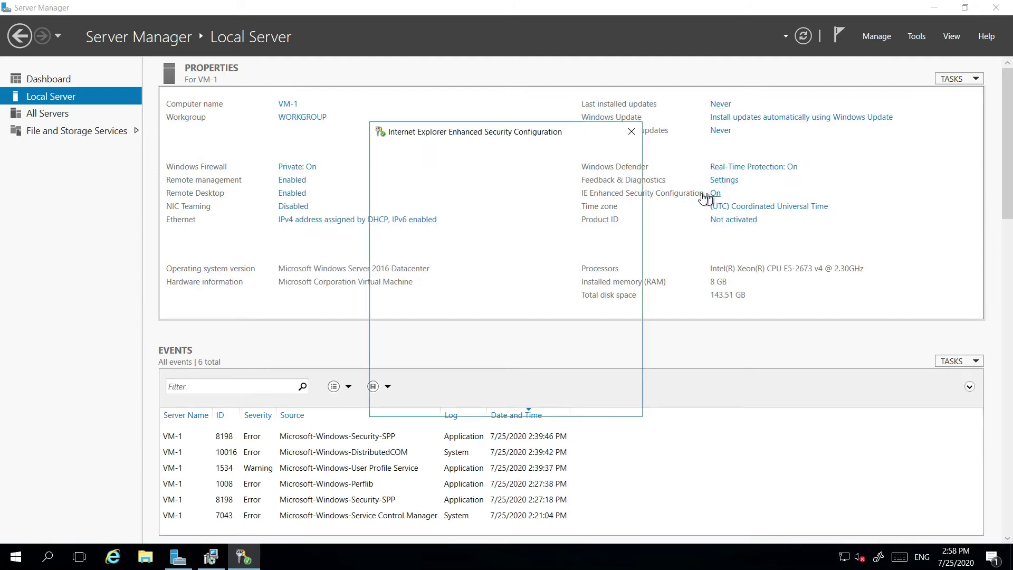
pyautogui.click(421, 261)
pyautogui.click(421, 338)
pyautogui.click(555, 404)
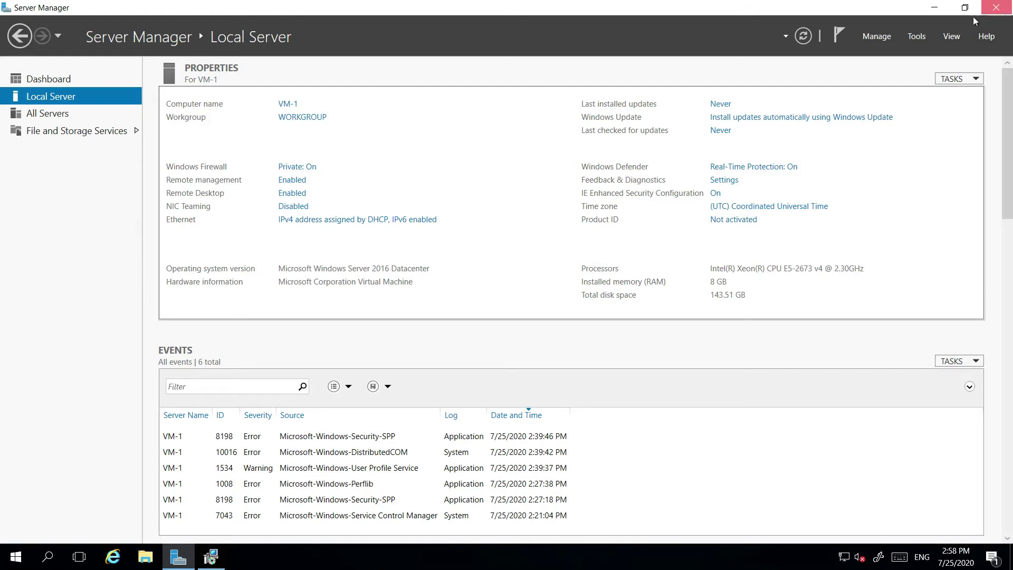
pyautogui.click(998, 8)
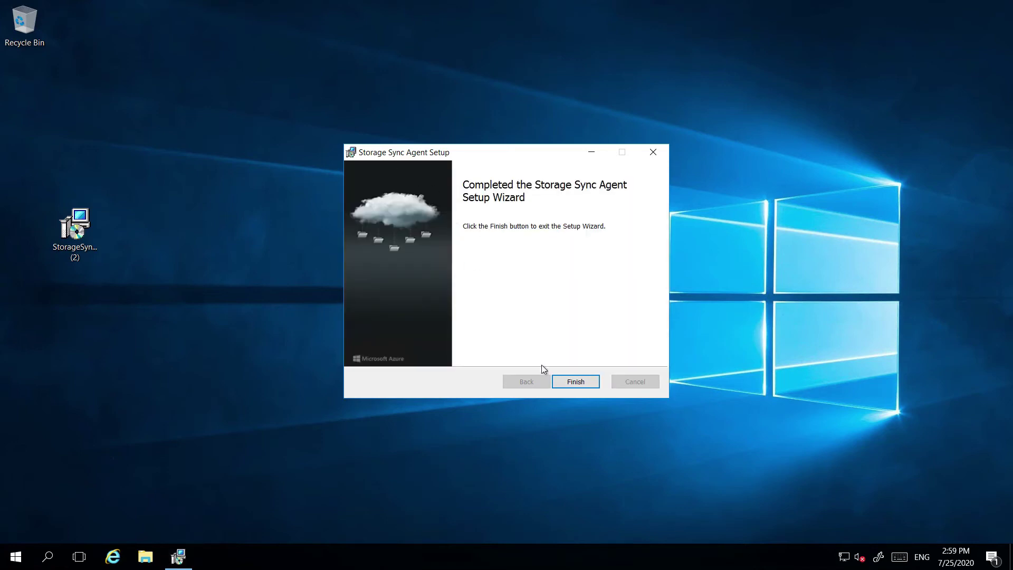
# - Finish the Azure File Sync agent setup and keep Azure Public Cloud as the environment
pyautogui.click(574, 382)
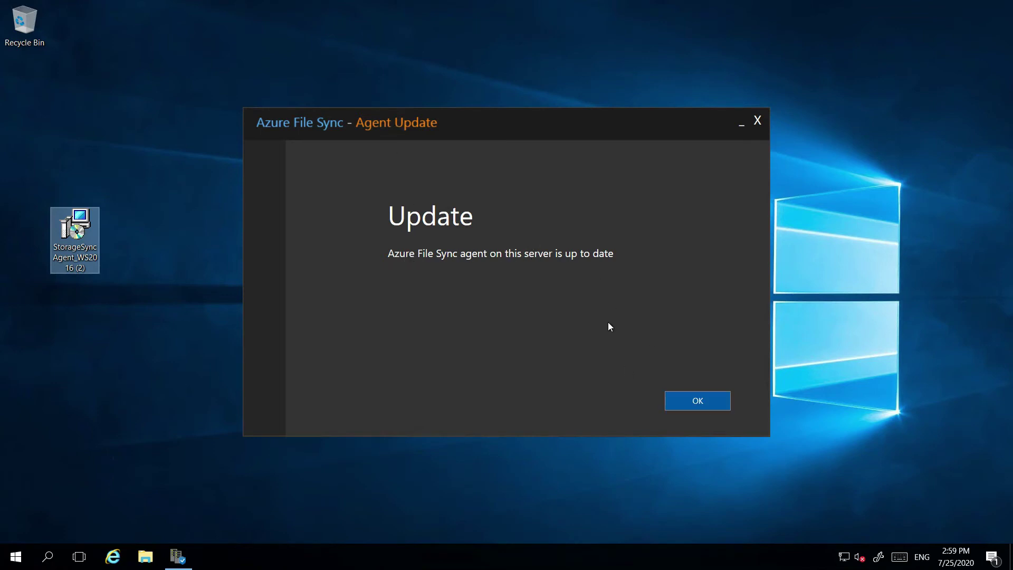
pyautogui.click(698, 402)
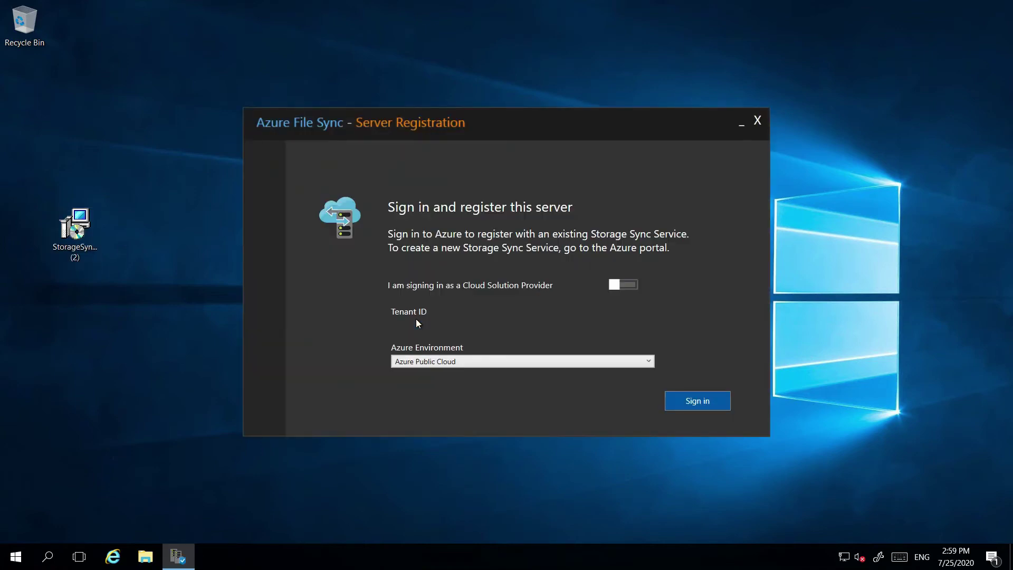
pyautogui.click(418, 362)
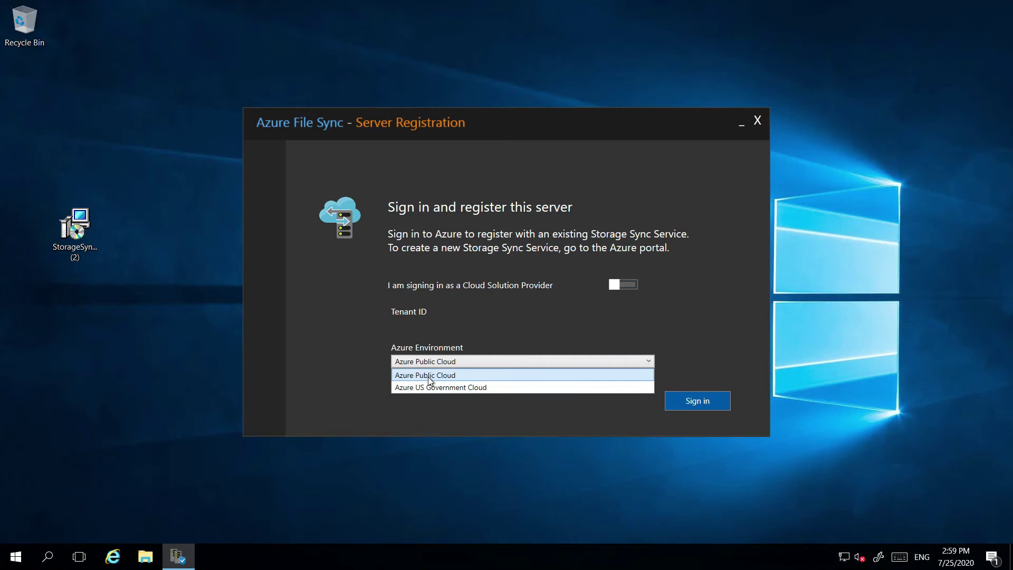
pyautogui.click(428, 377)
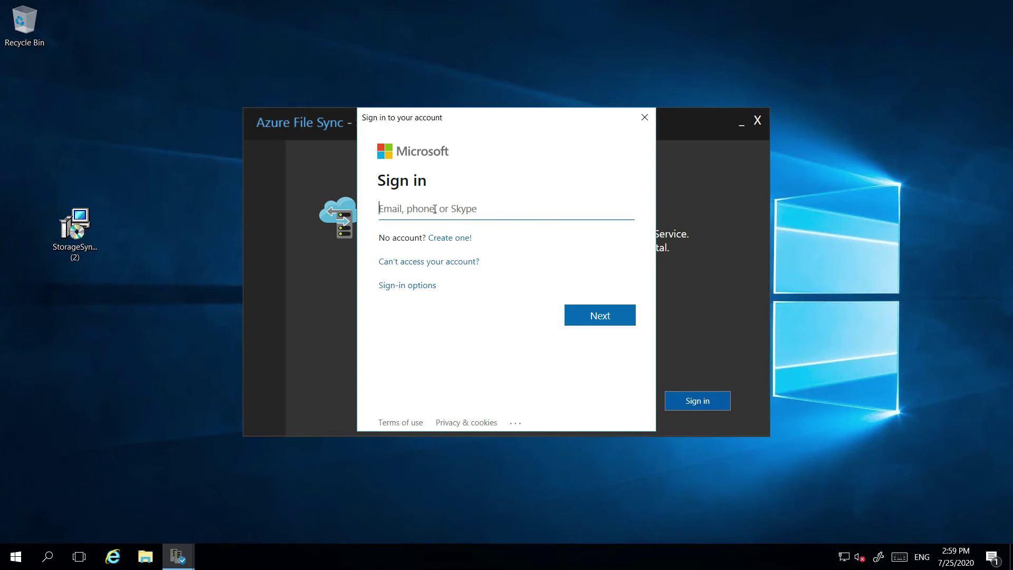
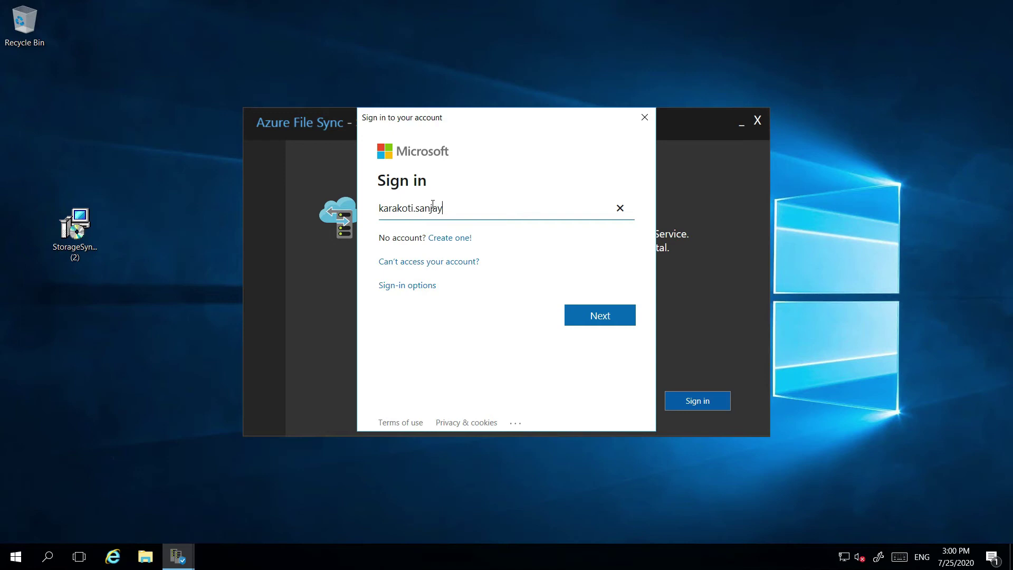
# - Sign in with the account e-mail and password, verifying with the e-mailed code
pyautogui.press('Return')
pyautogui.write('••••••••')
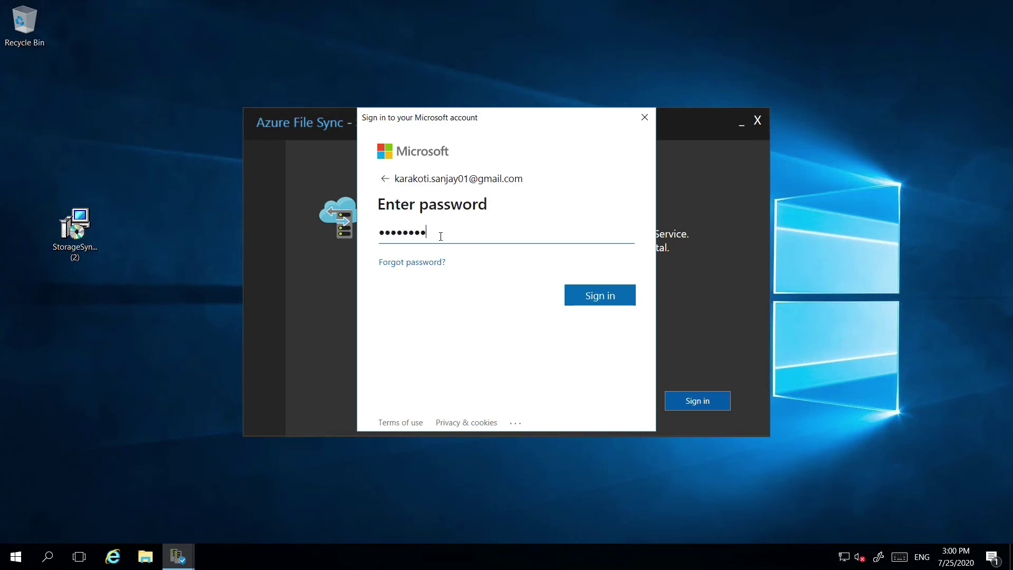
pyautogui.click(567, 301)
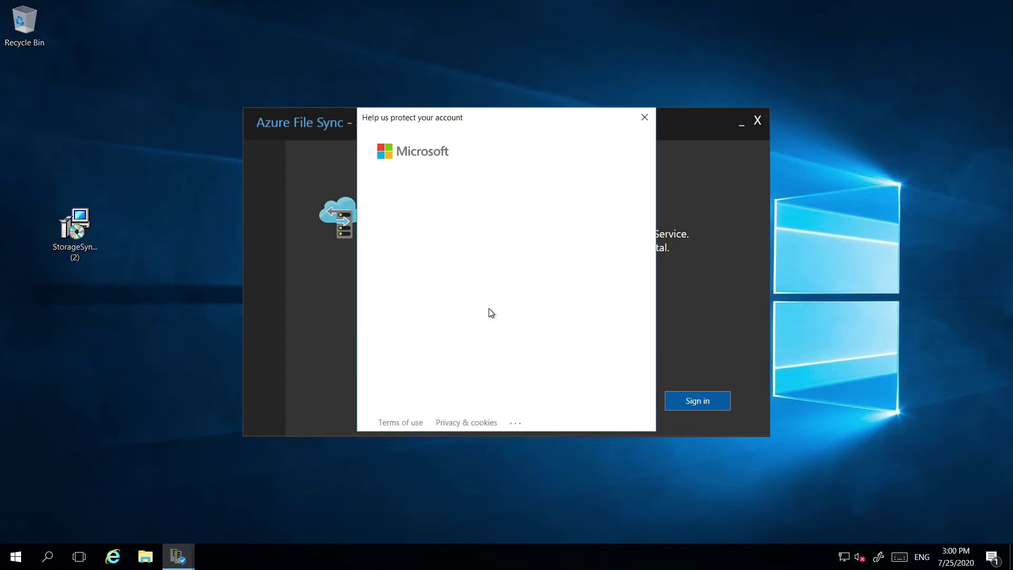
pyautogui.click(465, 246)
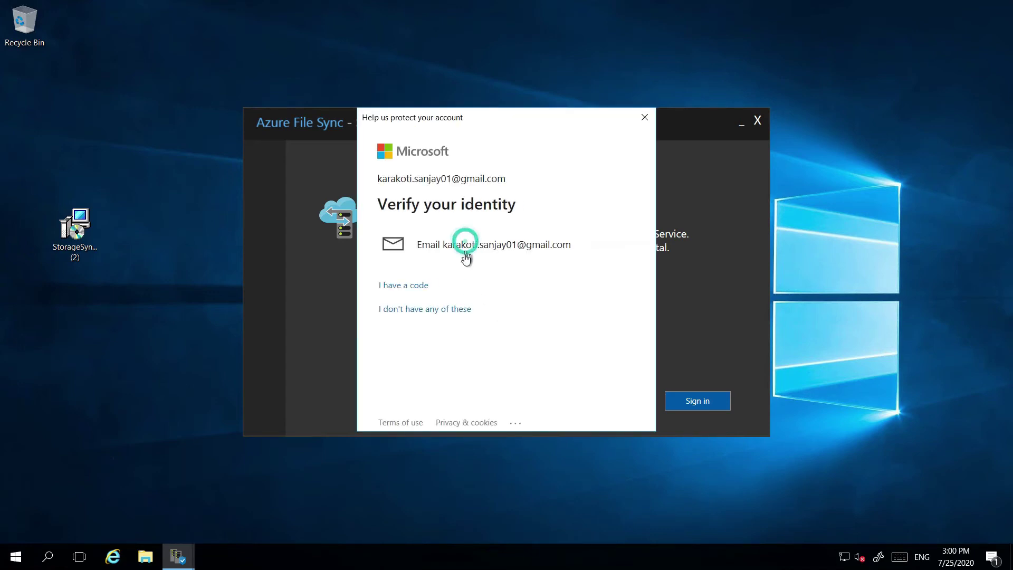
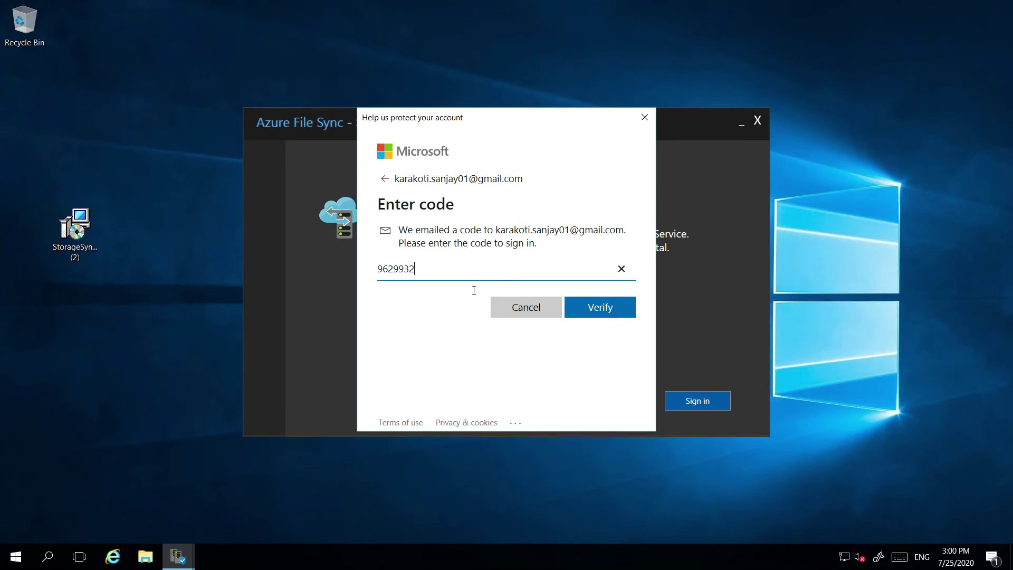
pyautogui.click(593, 315)
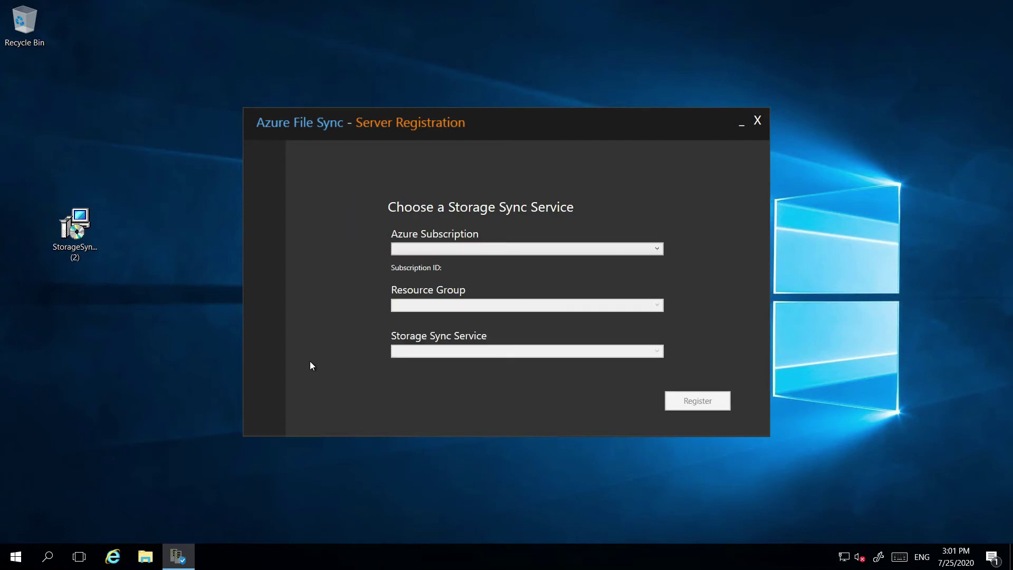
# - Select the Free Trial subscription, MyRG resource group and LearningHubSync Storage Sync Service
pyautogui.click(415, 248)
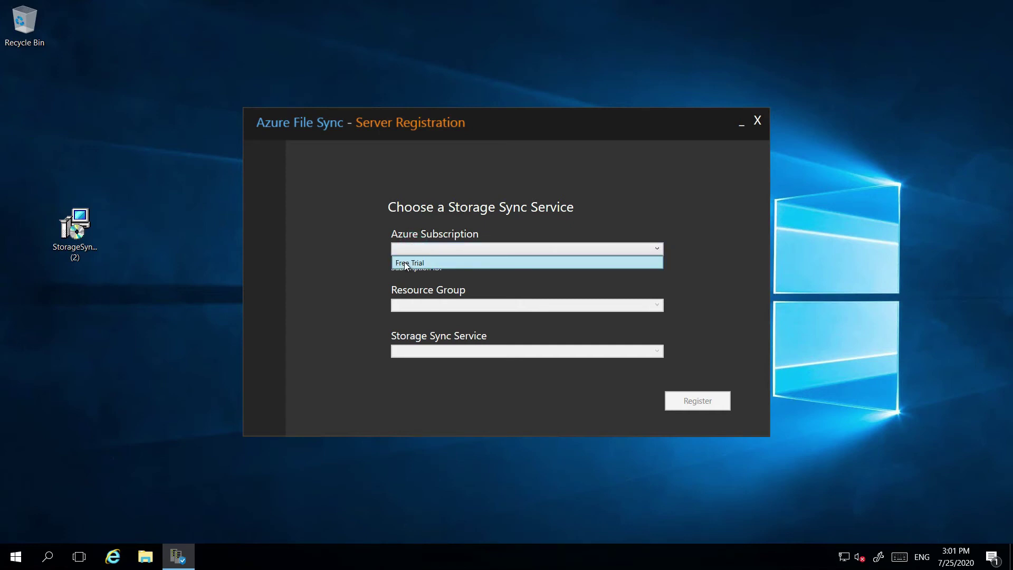
pyautogui.click(405, 263)
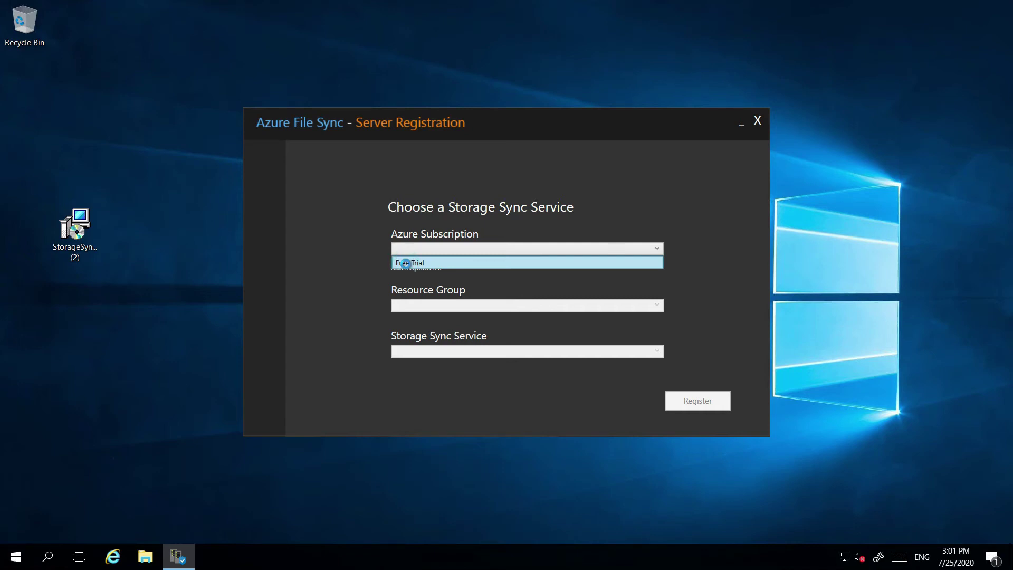
pyautogui.click(413, 304)
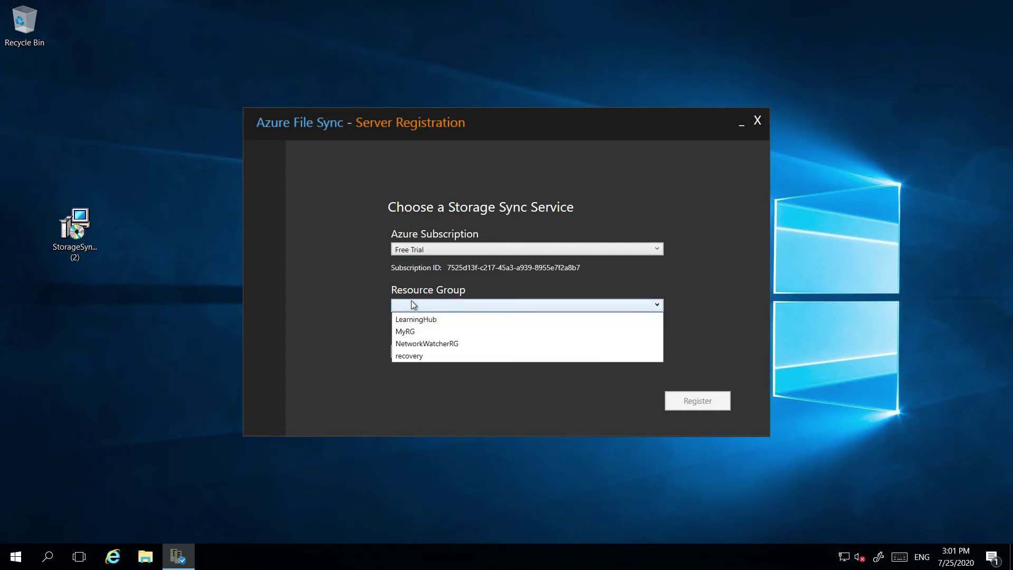
pyautogui.click(410, 331)
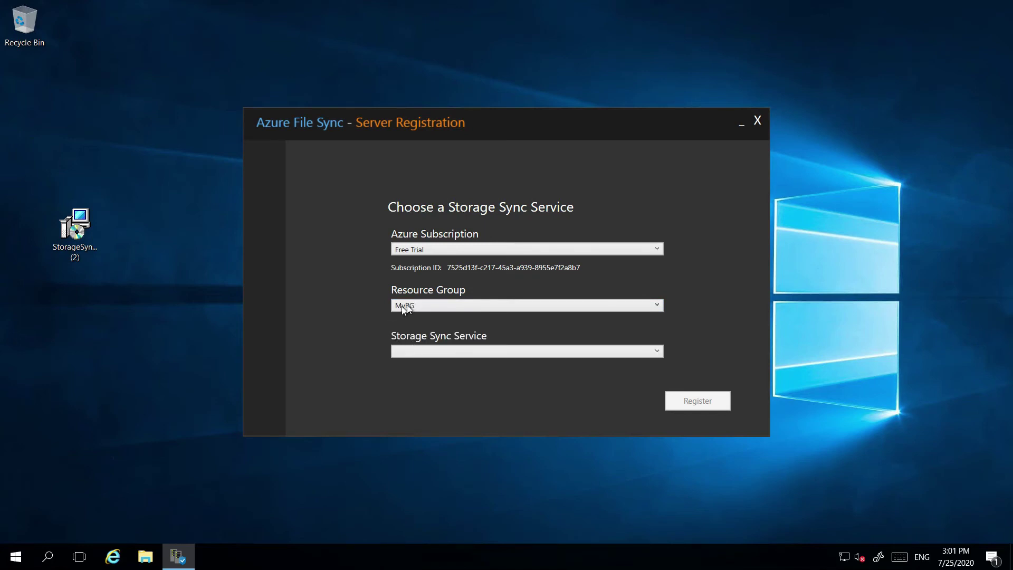
pyautogui.click(417, 352)
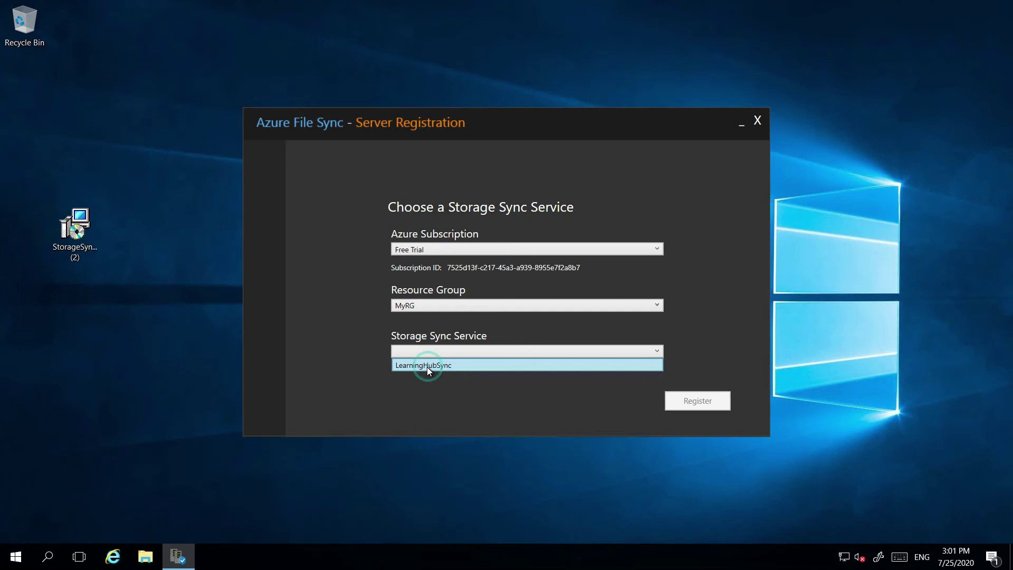
pyautogui.click(427, 366)
# - Register the server with LearningHubSync and minimize the Remote Desktop session
pyautogui.click(690, 404)
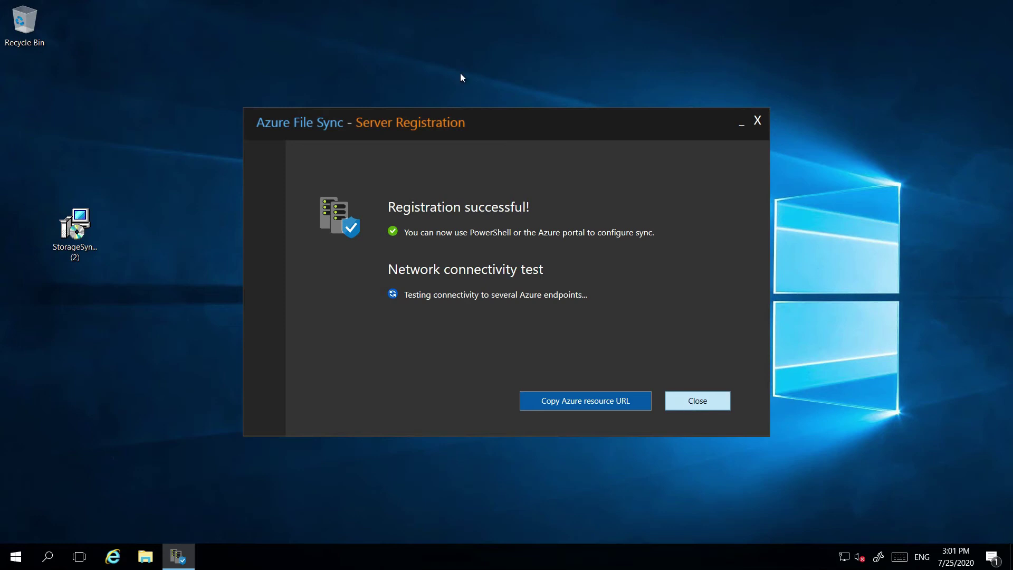
pyautogui.moveTo(523, 5)
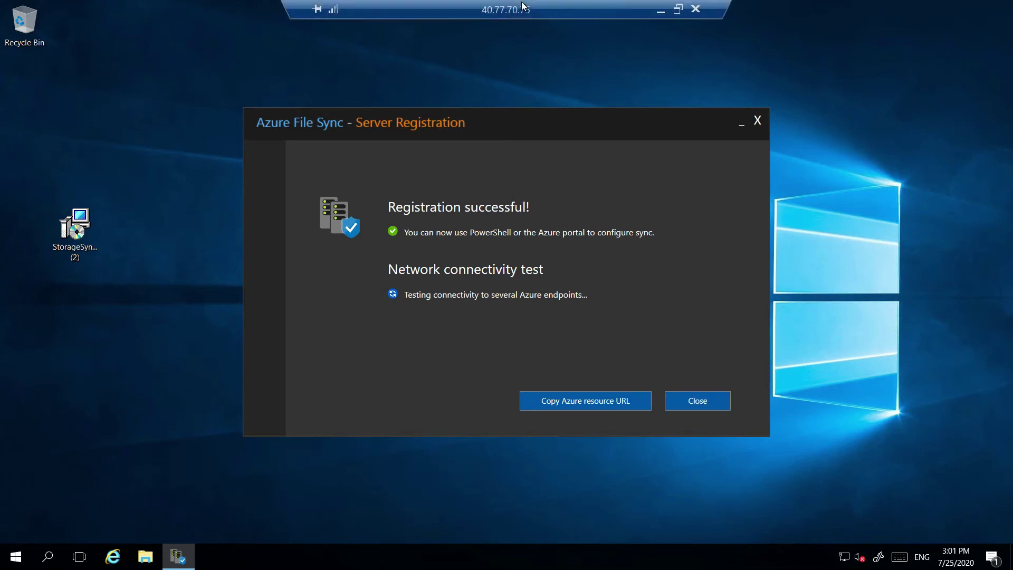
pyautogui.click(661, 11)
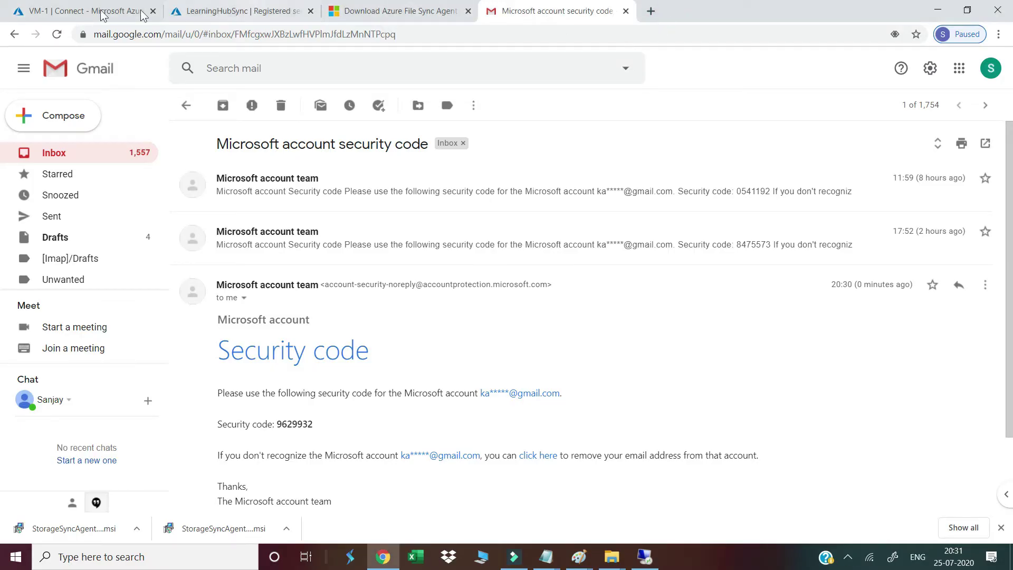
# - Reload LearningHubSync's Registered servers page in the portal so VM-1 shows as Online
pyautogui.click(206, 12)
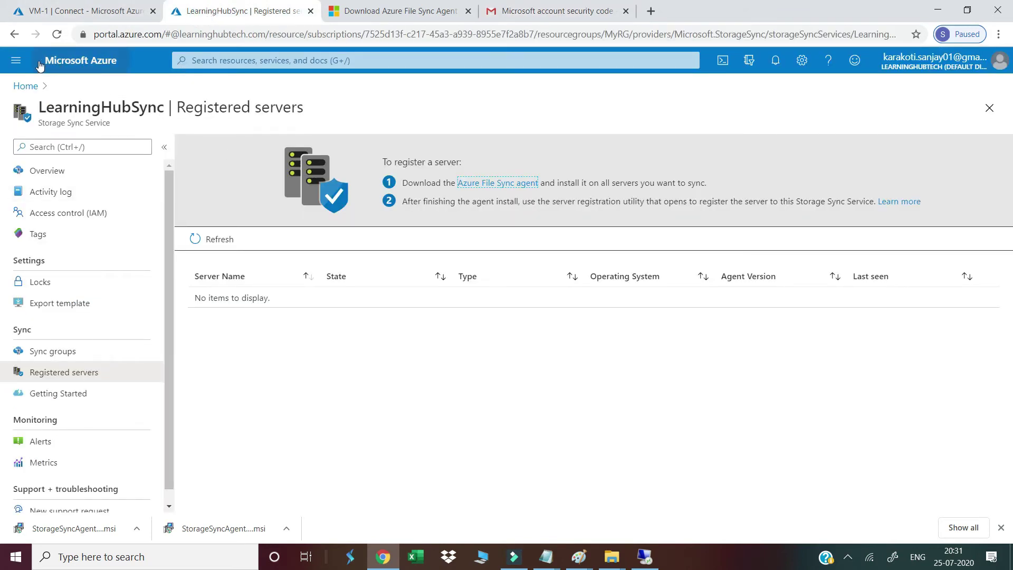
pyautogui.click(56, 35)
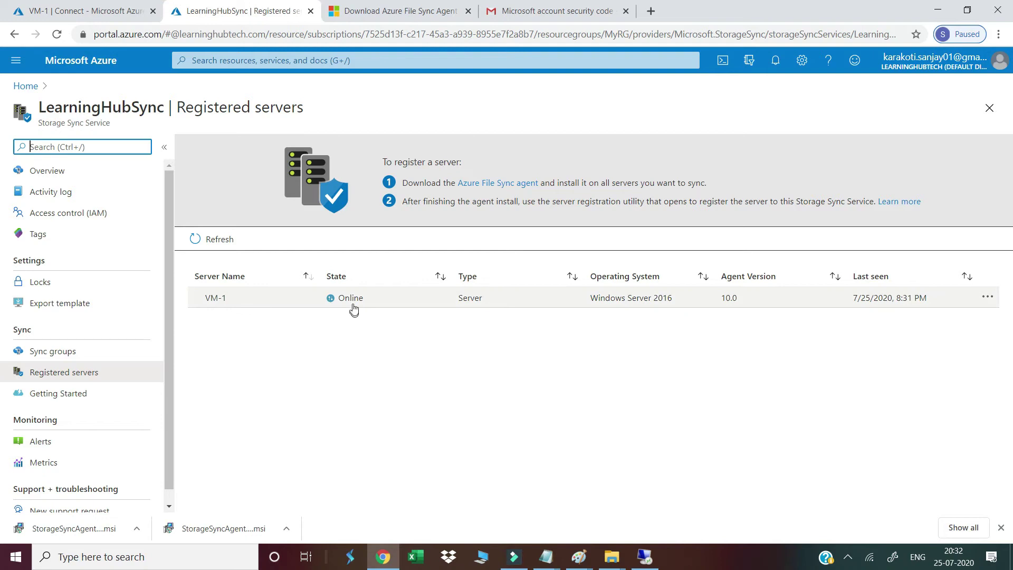
pyautogui.hotkey('alt', 'Tab')
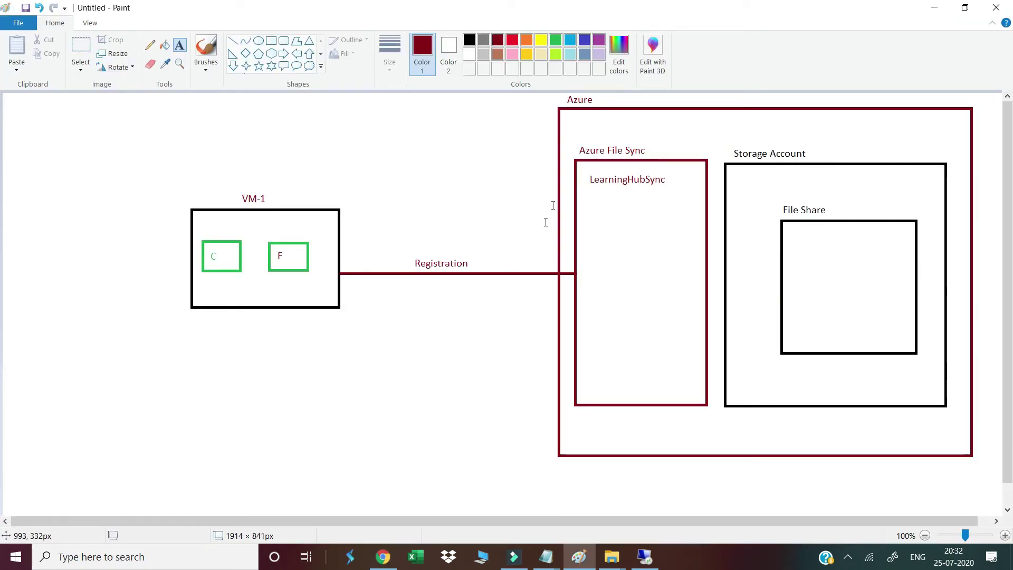
# - Switch from the Paint diagram back to the Azure portal's LearningHubSync page
pyautogui.hotkey('alt', 'Tab')
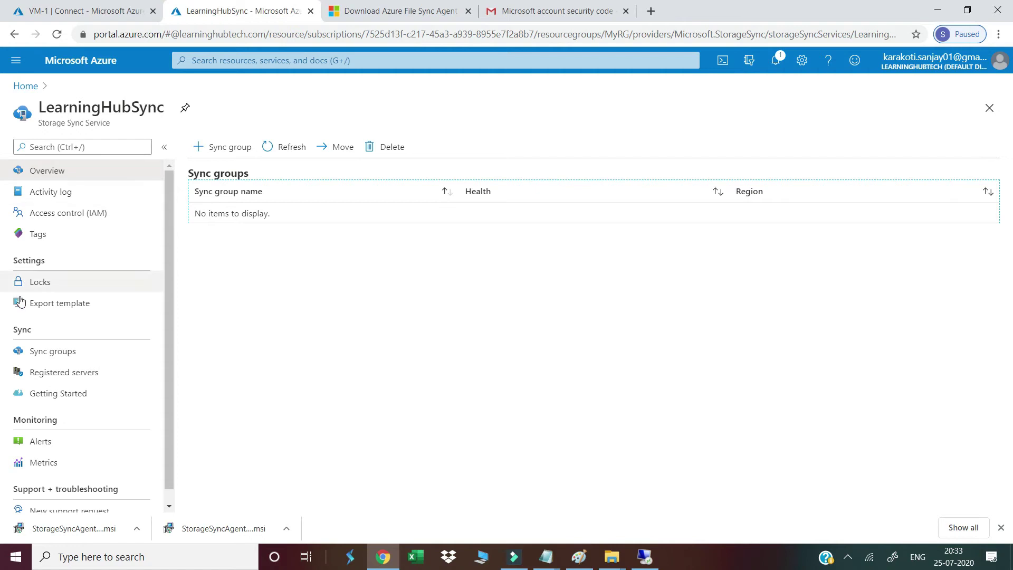
# - Create sync group LearnignHUbsyncgroup with storage account learninghub24 and file share learninghub as cloud endpoint
pyautogui.click(45, 358)
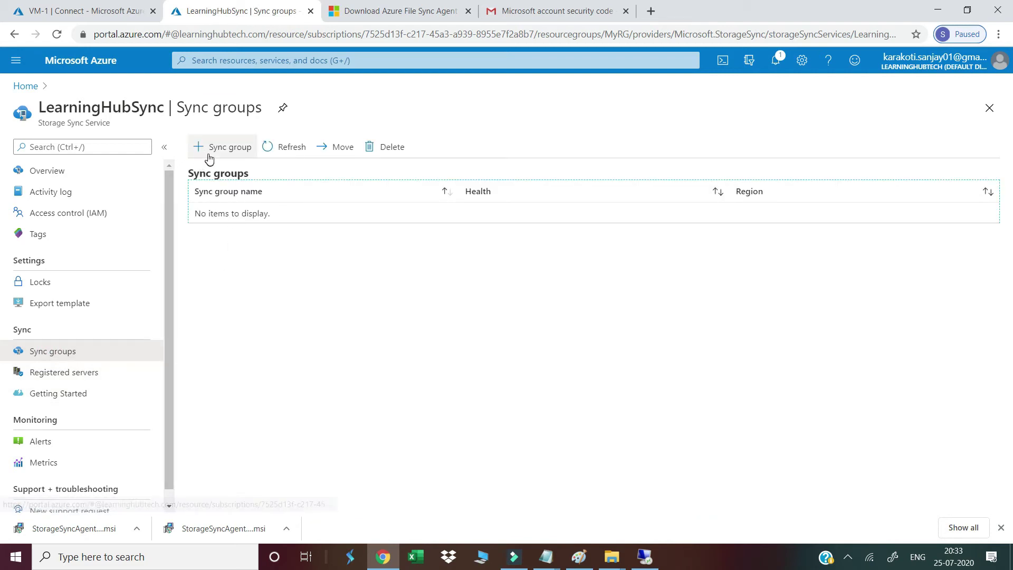
pyautogui.click(209, 156)
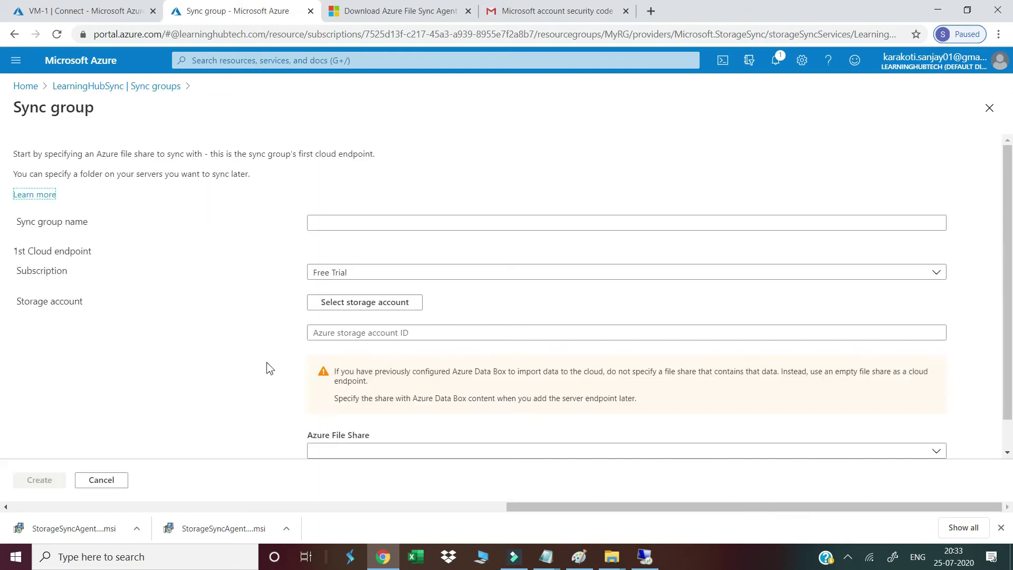
pyautogui.click(361, 223)
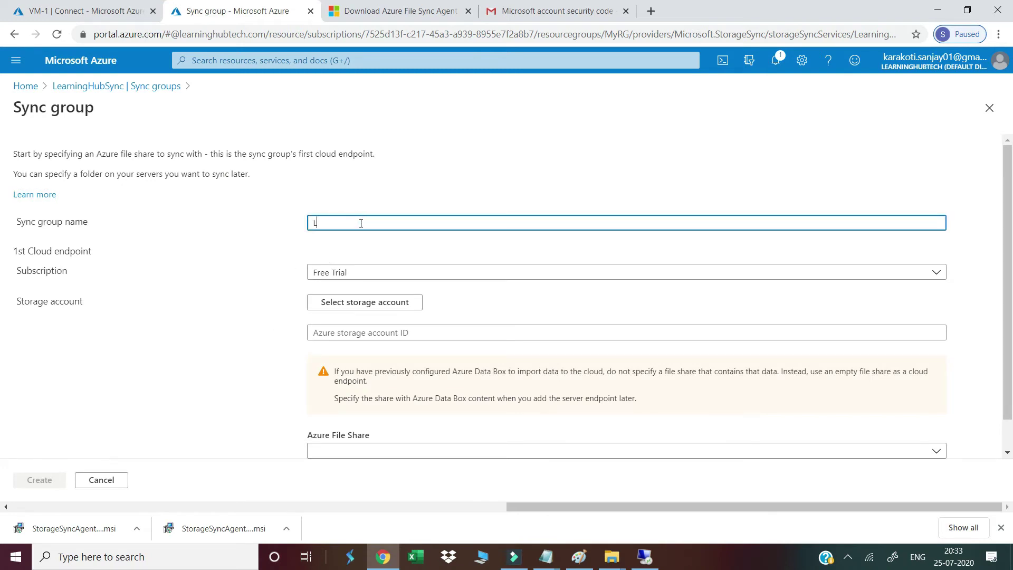
pyautogui.write('LearnignHUBsyncgroup')
pyautogui.click(331, 303)
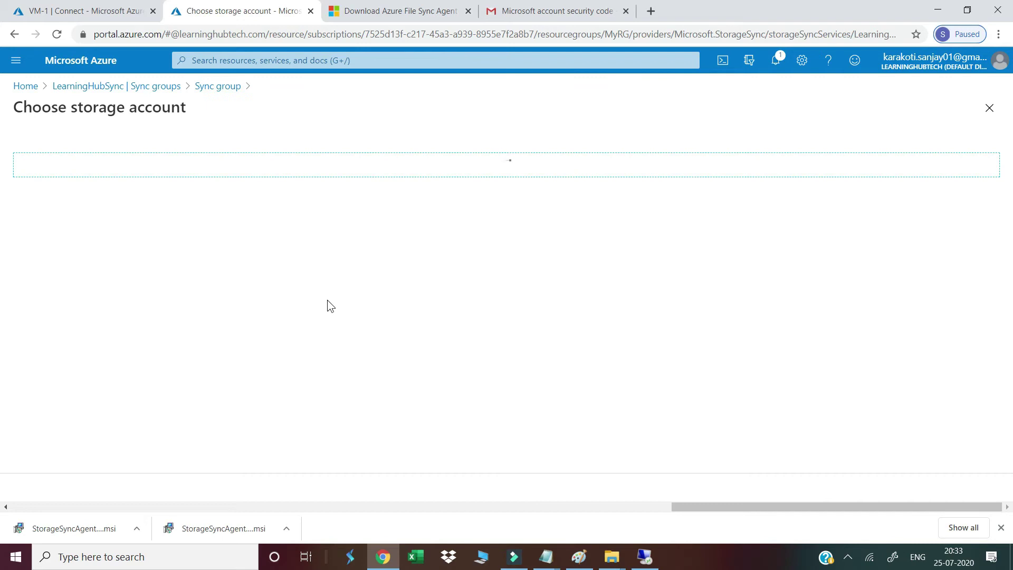
pyautogui.click(58, 235)
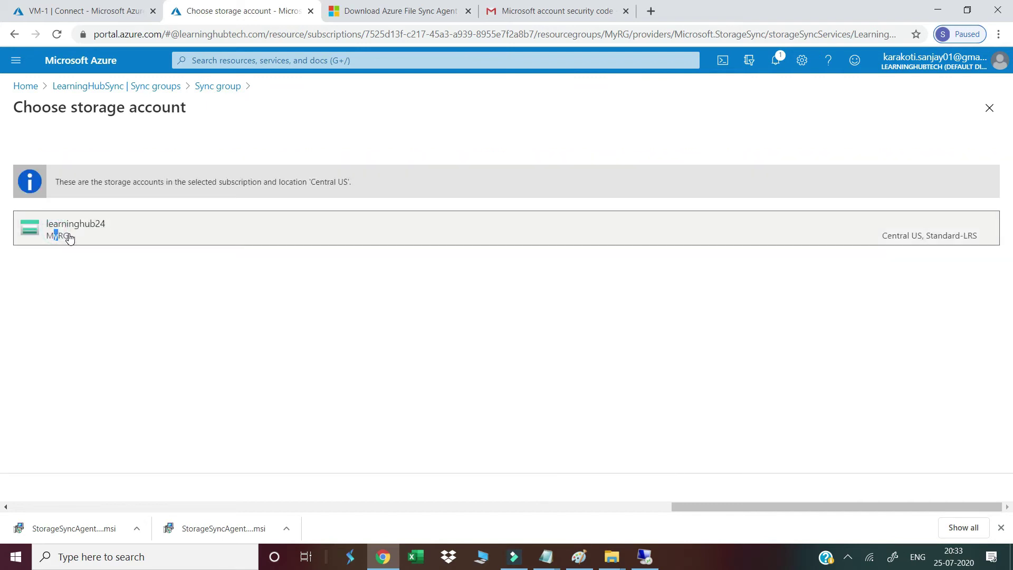
pyautogui.click(70, 236)
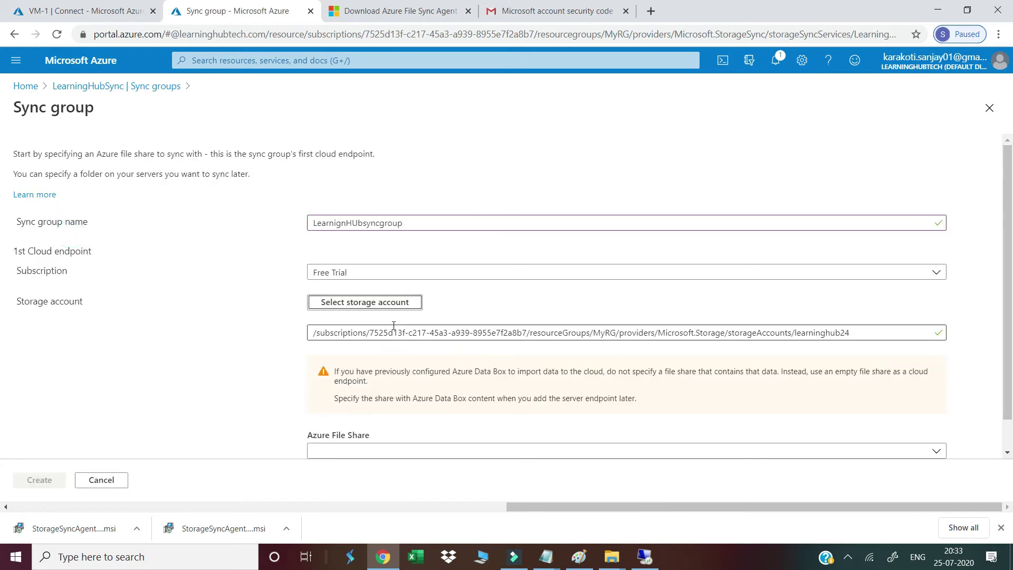
pyautogui.scroll(-1, 2, 331)
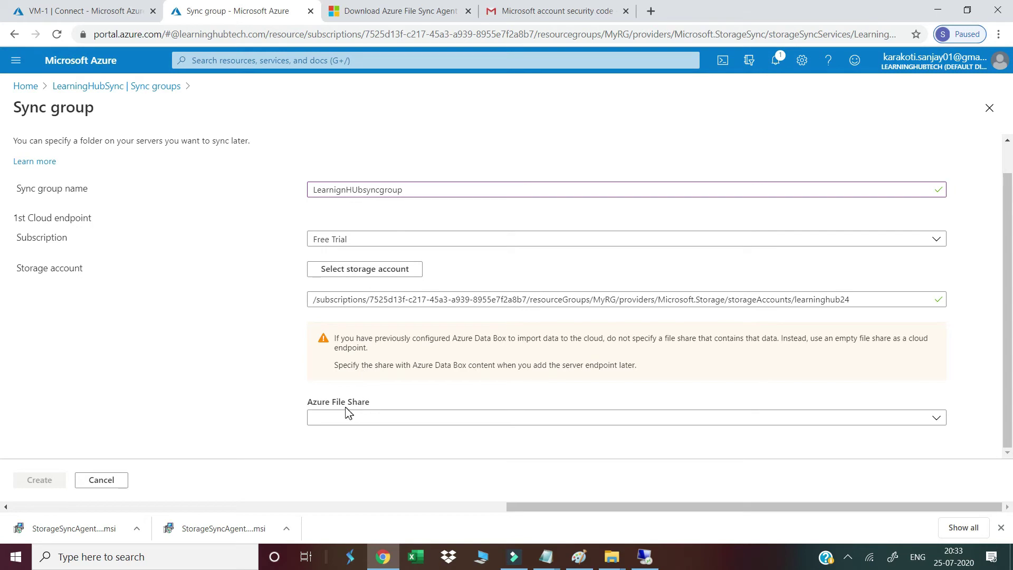
pyautogui.click(376, 417)
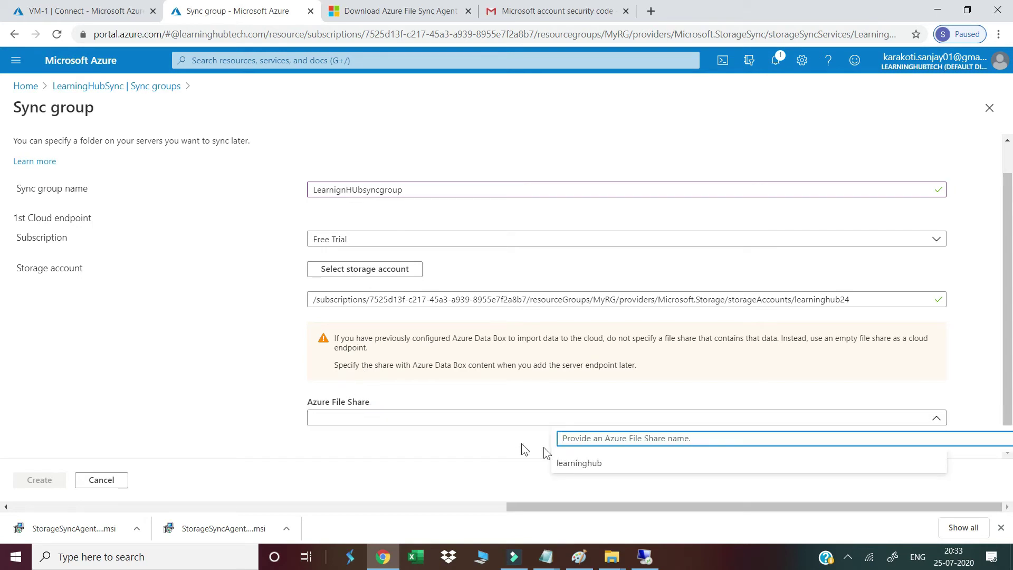
pyautogui.click(580, 464)
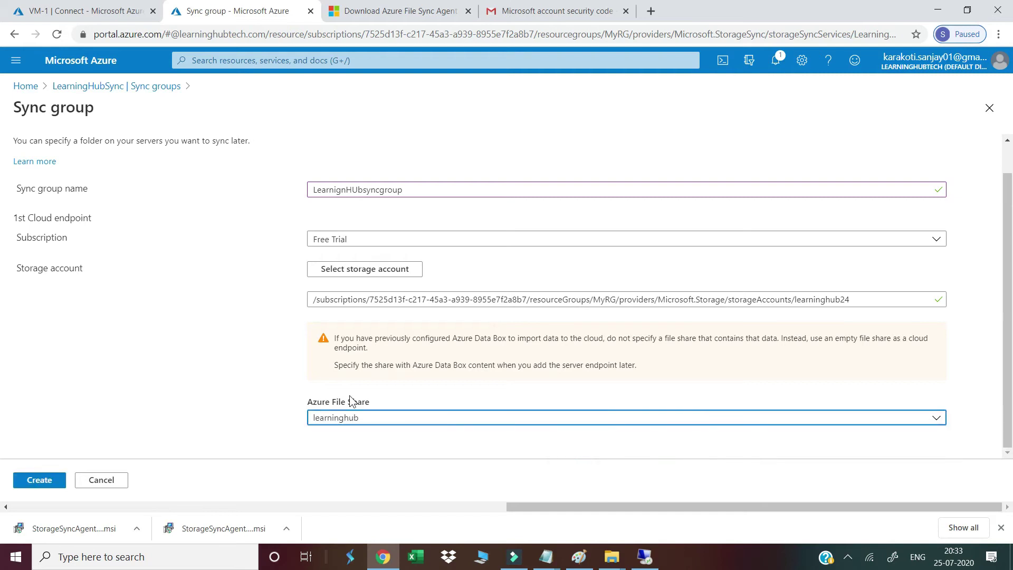
pyautogui.click(29, 481)
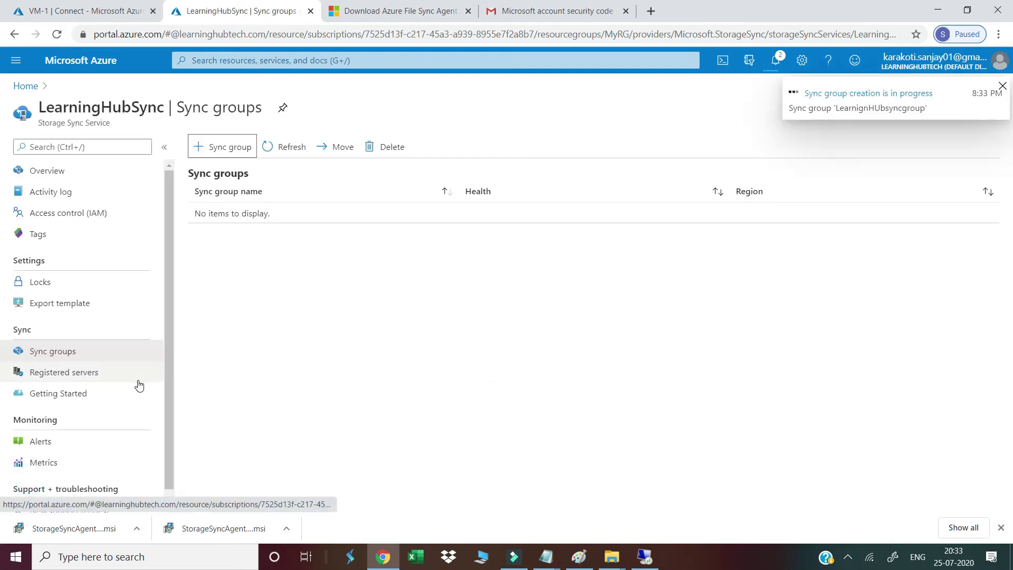
# - Draw a green rectangle near the top of the LearningHubSync box in Paint
pyautogui.hotkey('alt', 'Tab')
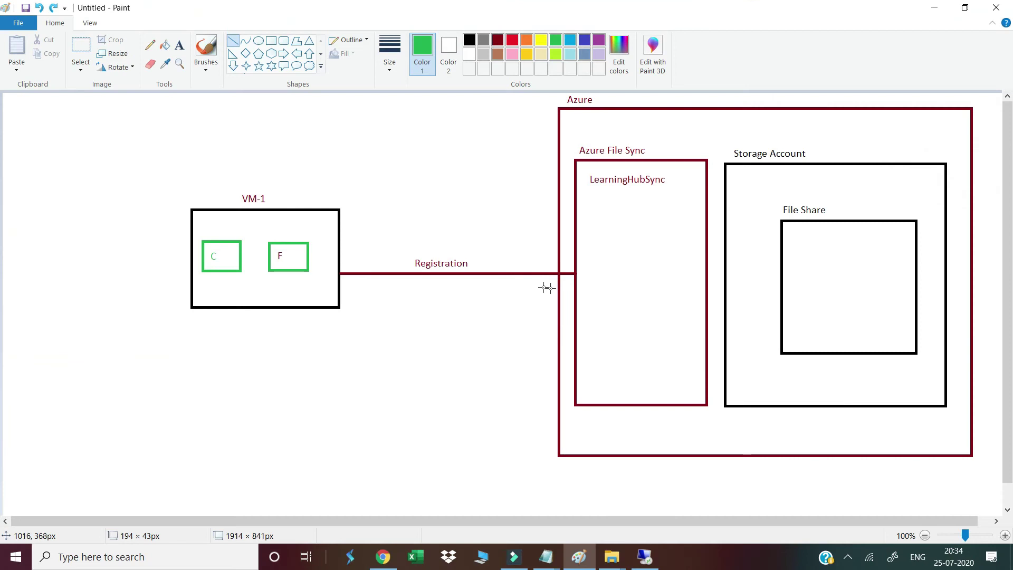
pyautogui.click(271, 41)
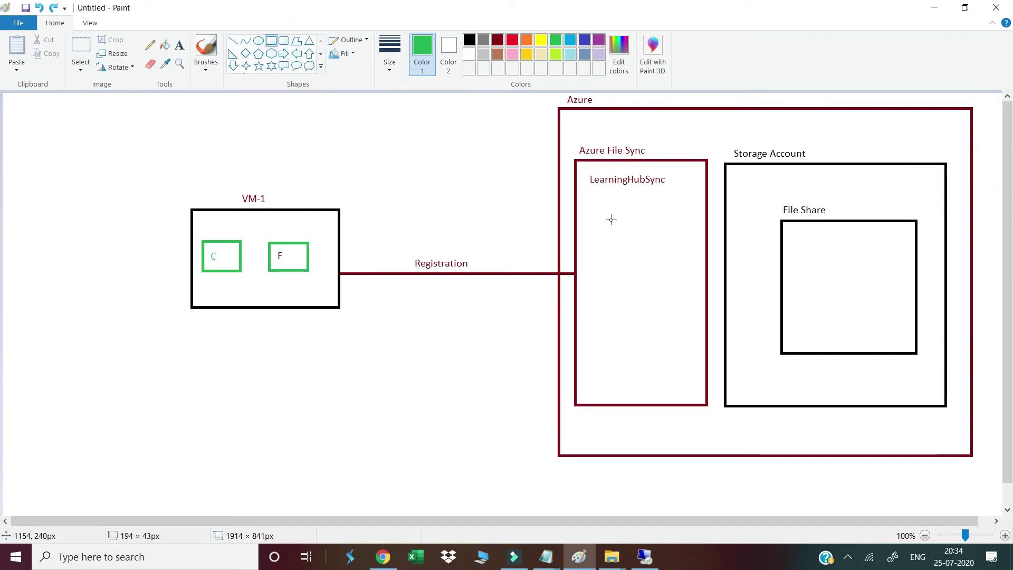
pyautogui.moveTo(603, 218); pyautogui.dragTo(685, 287)
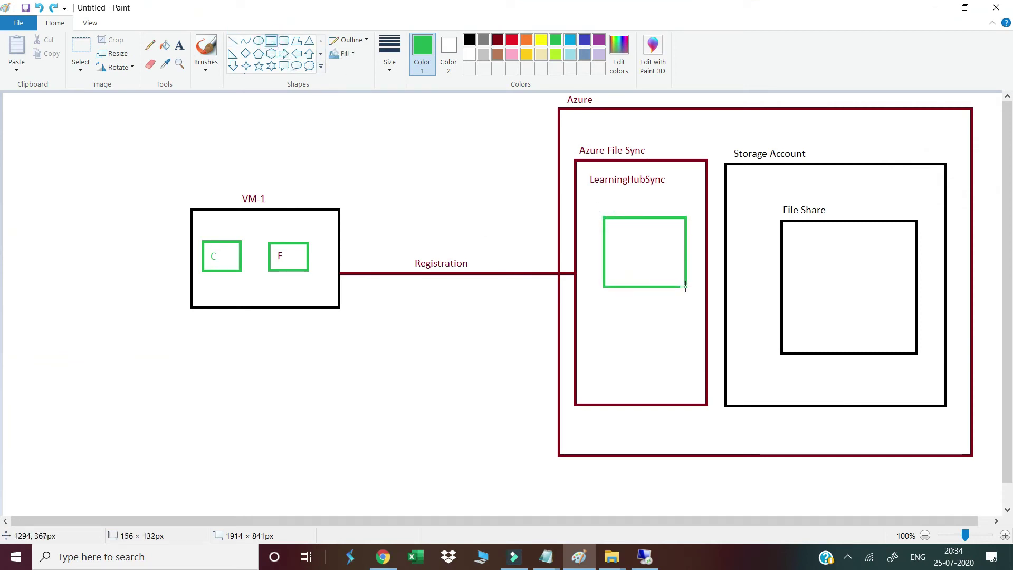
pyautogui.moveTo(629, 243); pyautogui.dragTo(626, 226)
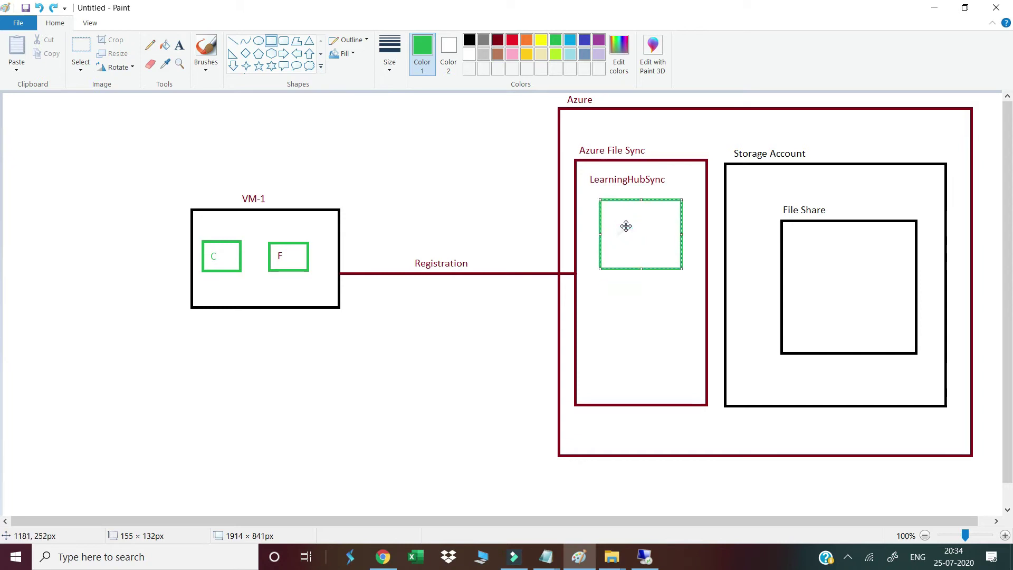
# - Label the green box 'Sync Group' and centre the text
pyautogui.click(180, 45)
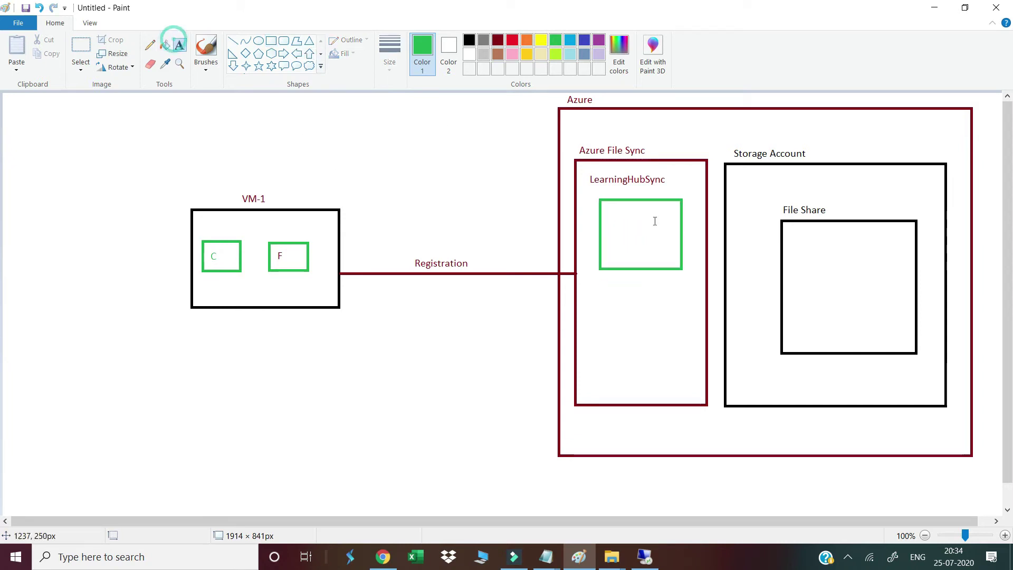
pyautogui.click(625, 219)
pyautogui.write('Sync Group')
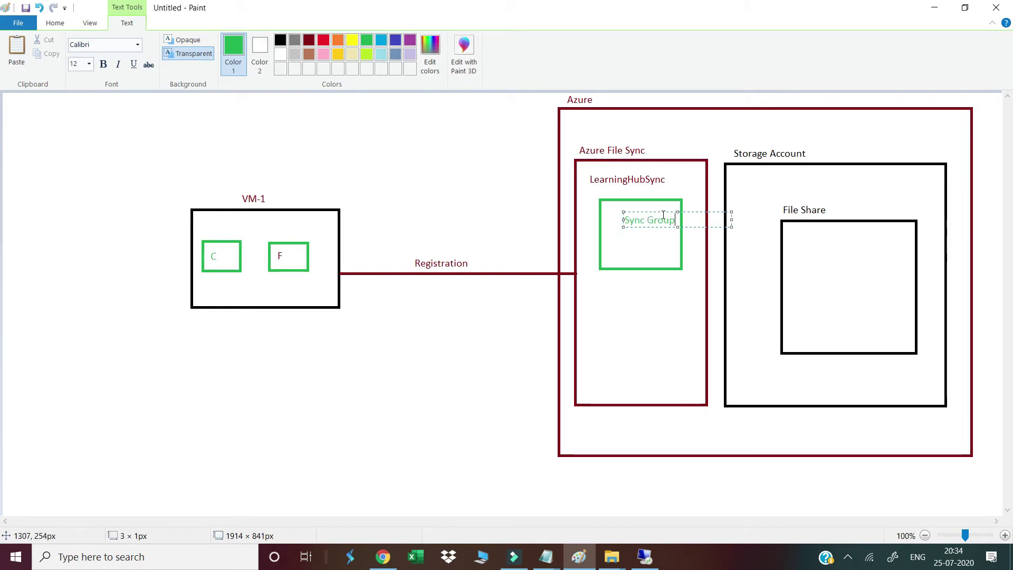
pyautogui.moveTo(689, 228); pyautogui.dragTo(676, 230)
pyautogui.click(398, 191)
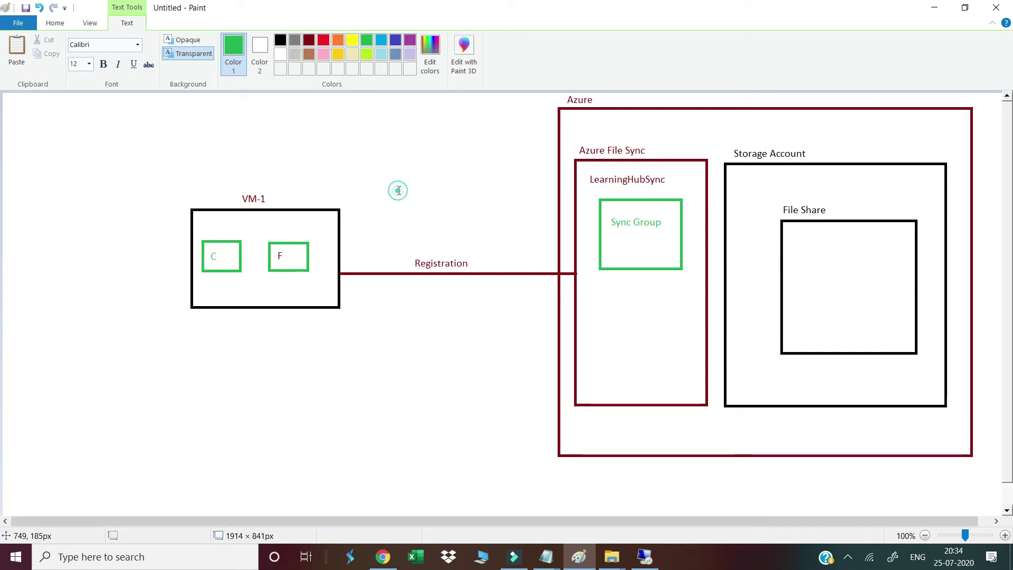
# - Connect Sync Group to File Share with a straight line, then go back to the portal
pyautogui.click(233, 41)
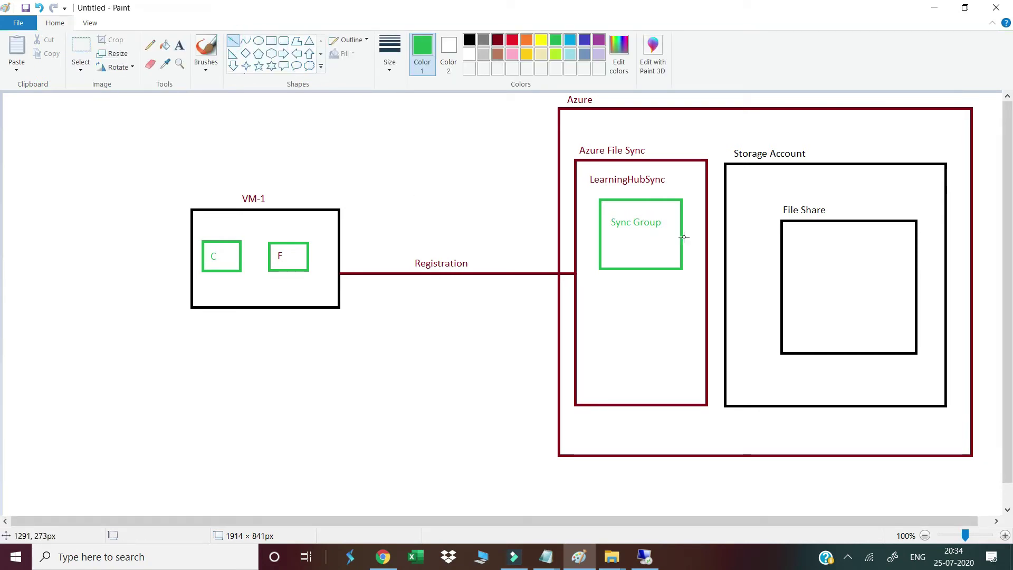
pyautogui.moveTo(683, 233)
pyautogui.mouseDown()
pyautogui.moveTo(764, 238)
pyautogui.moveTo(781, 252)
pyautogui.mouseUp()
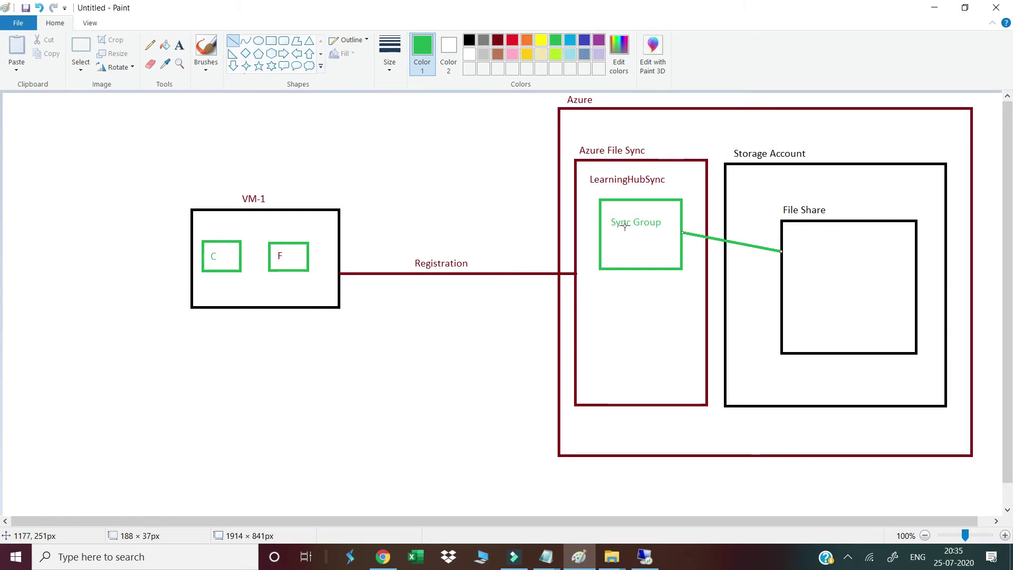
pyautogui.click(382, 557)
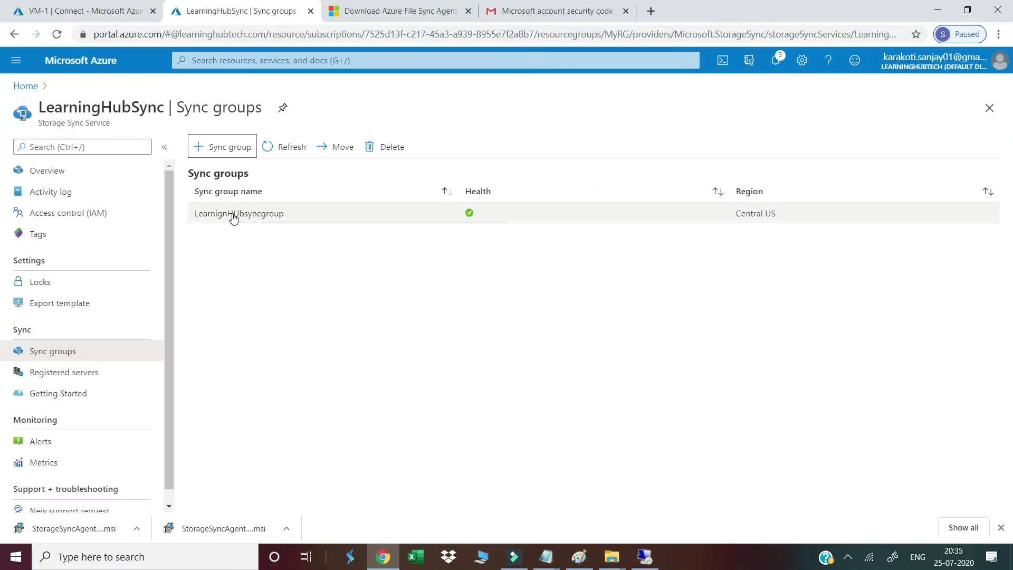
# - Open the LearnignHUbsyncgroup sync group, then bring back the Paint diagram
pyautogui.click(261, 215)
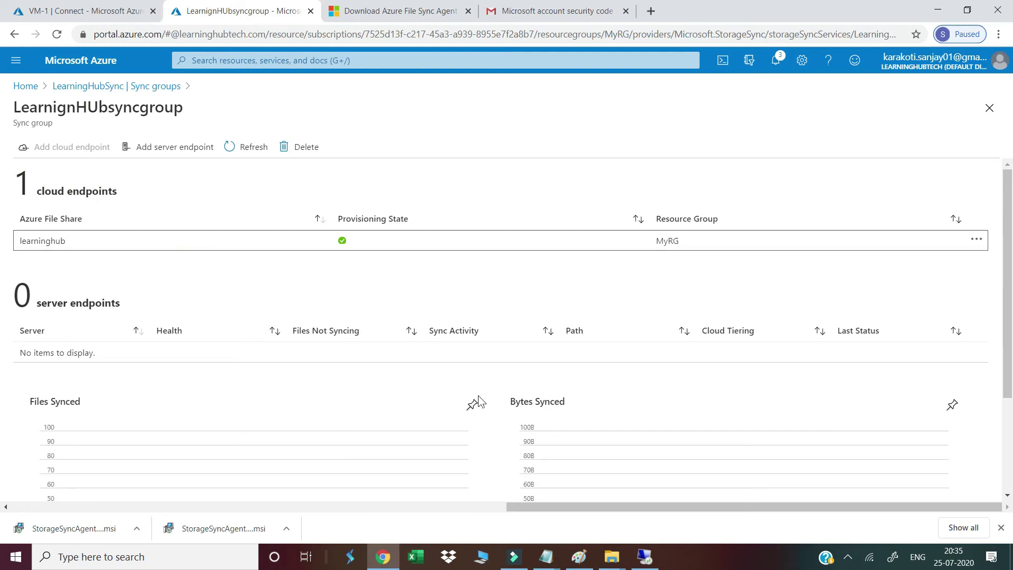
pyautogui.click(578, 561)
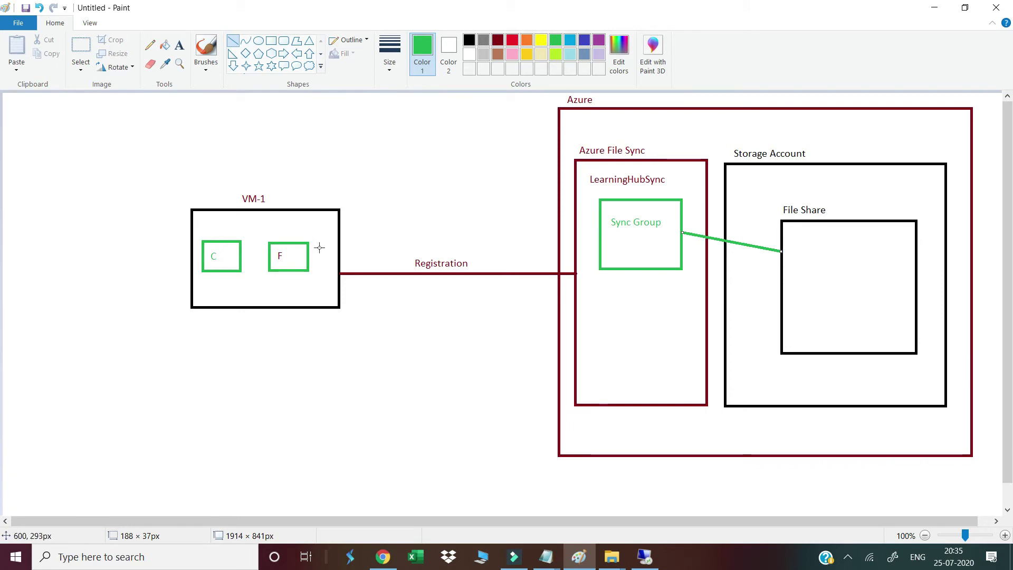
# - Draw a green line from the F box in VM-1 to the Sync Group box
pyautogui.click(233, 41)
pyautogui.moveTo(307, 251)
pyautogui.mouseDown()
pyautogui.moveTo(548, 236)
pyautogui.moveTo(600, 219)
pyautogui.mouseUp()
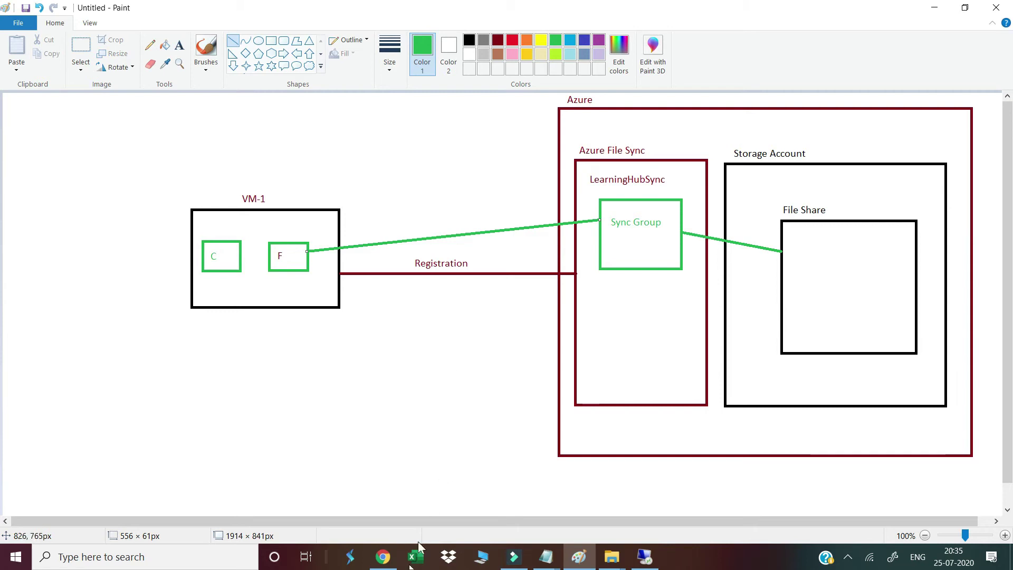
pyautogui.click(390, 560)
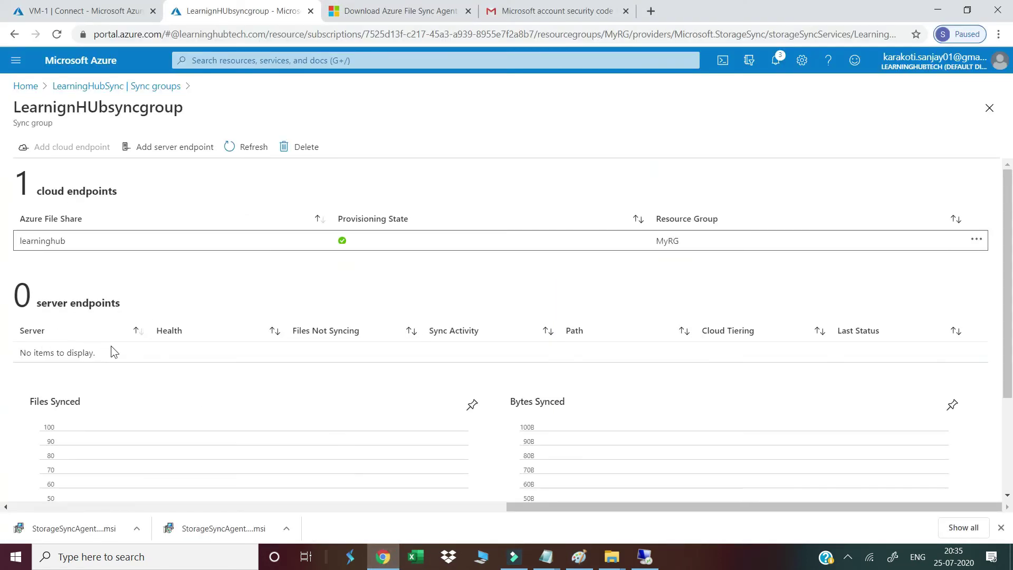
# - Add a server endpoint for registered server VM-1 with path F:\ to the sync group
pyautogui.scroll(-1, 111, 346)
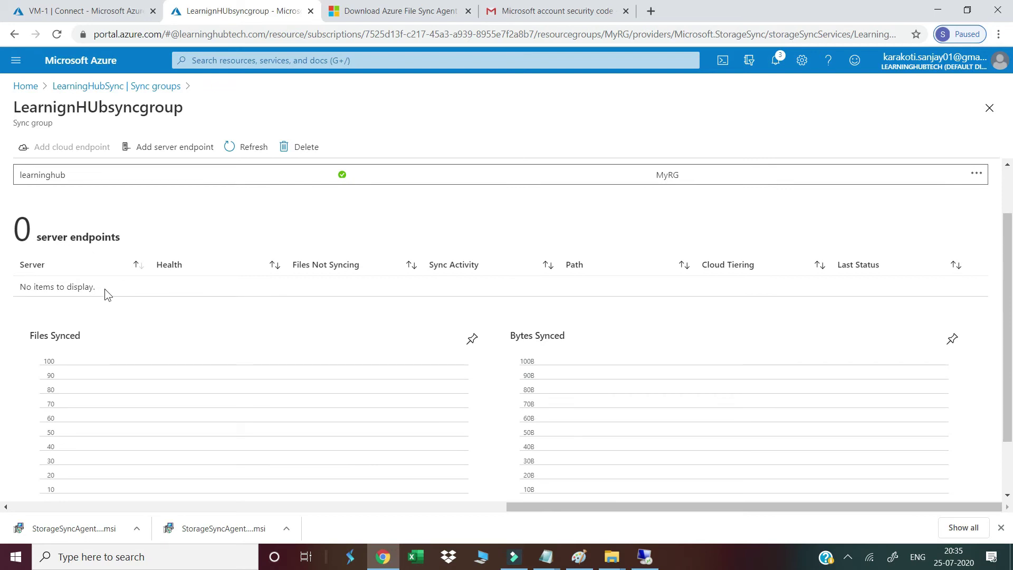
pyautogui.click(150, 149)
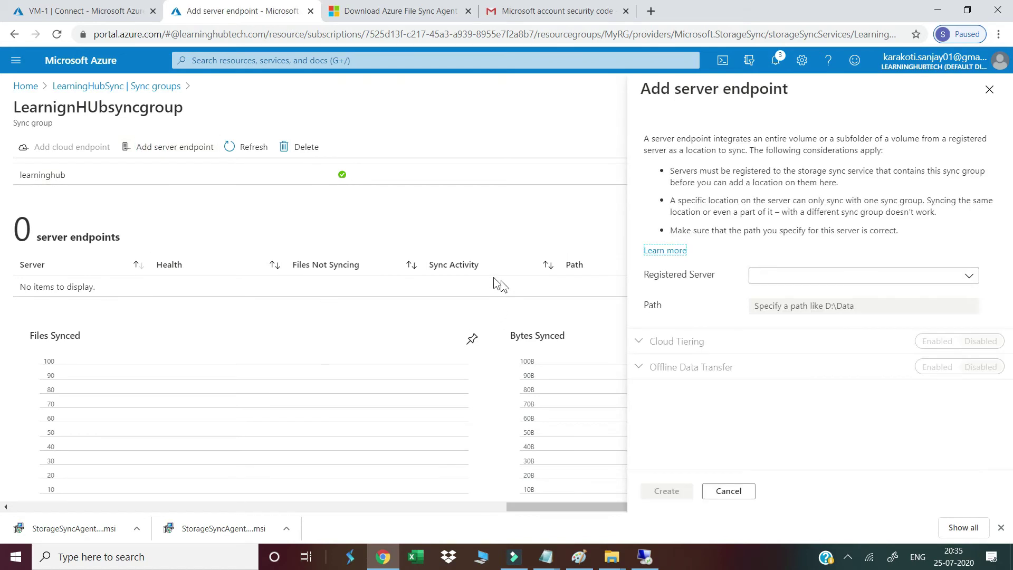
pyautogui.click(758, 274)
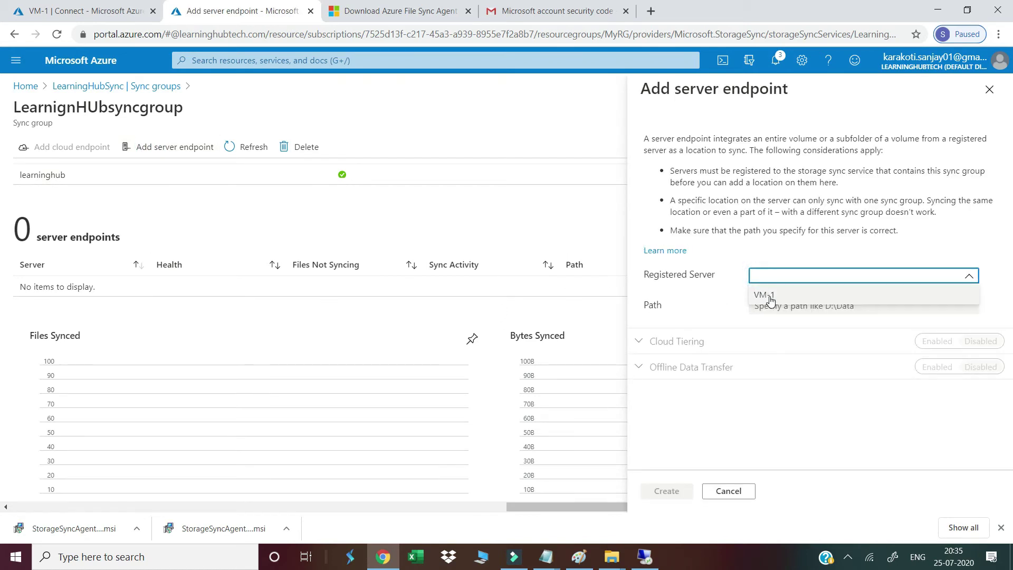
pyautogui.click(770, 299)
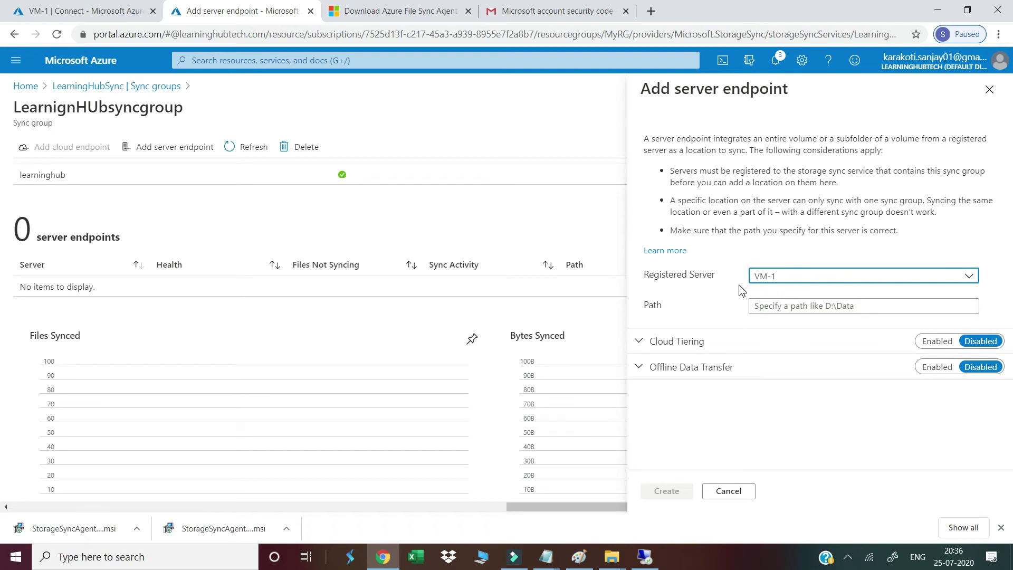
pyautogui.click(764, 309)
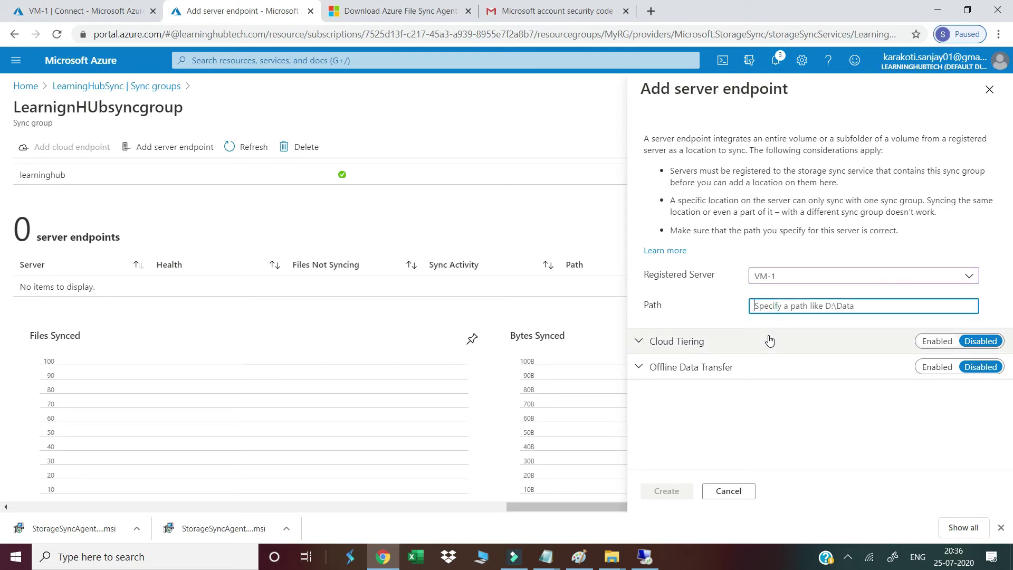
pyautogui.click(579, 557)
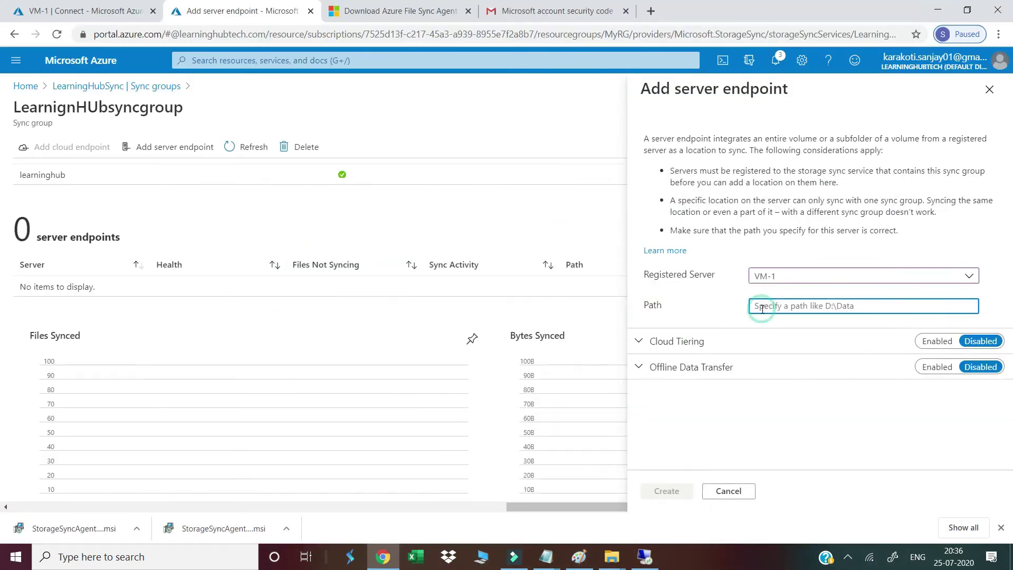
pyautogui.write('F:\\')
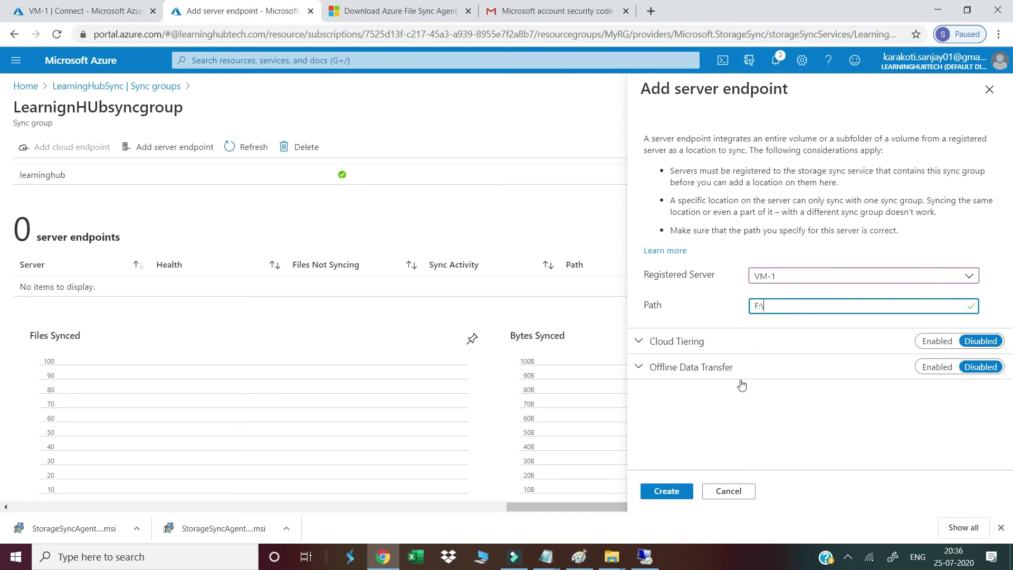
pyautogui.click(664, 492)
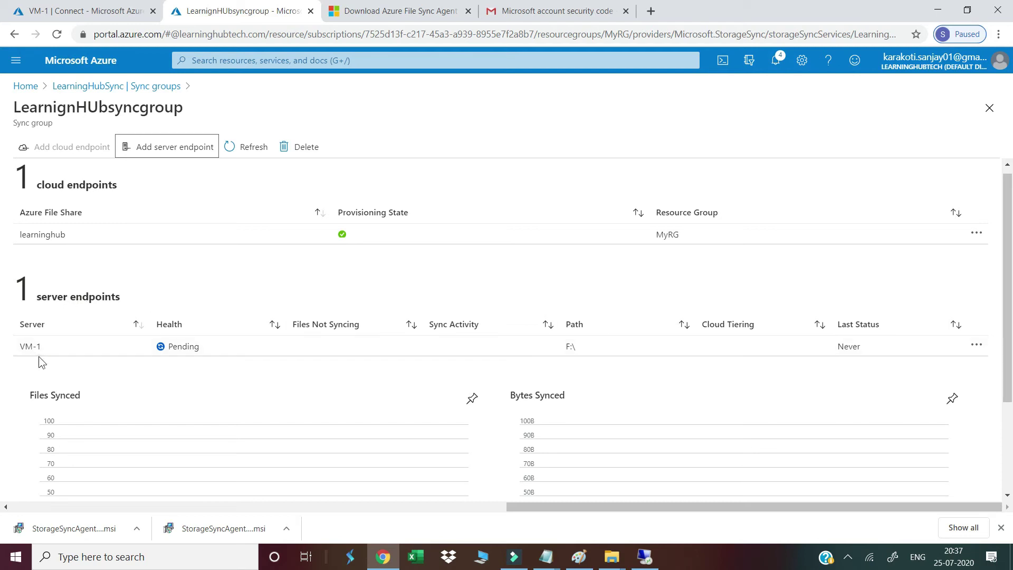
# - Bring back the Paint diagram showing VM-1's F drive linked through the Sync Group to the File Share
pyautogui.click(579, 559)
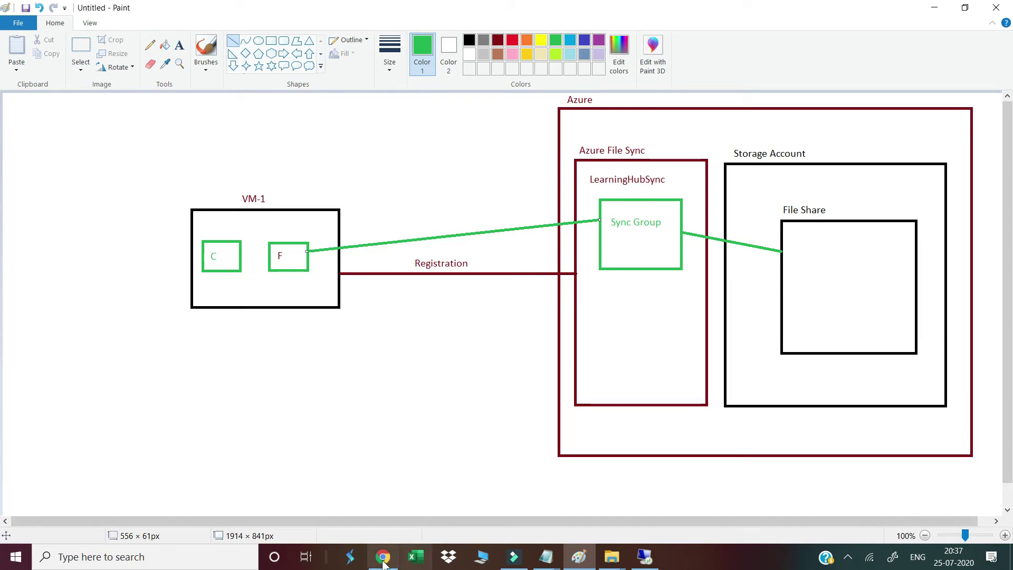
# - Switch to the VM-1 remote desktop session and open File Explorer there
pyautogui.click(384, 494)
pyautogui.click(638, 559)
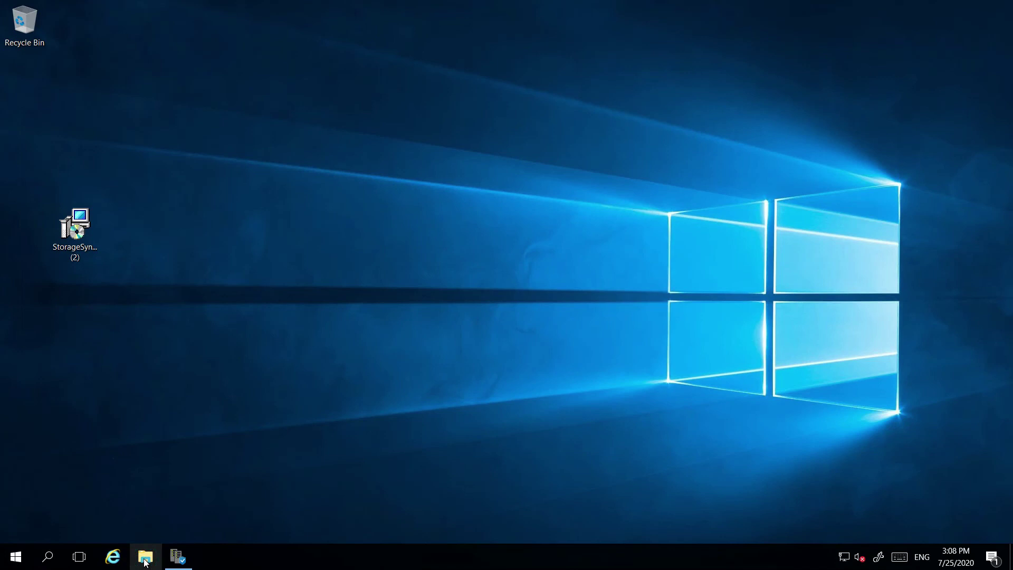
pyautogui.click(146, 557)
# - Open VM-1's New Volume (F:) to view its three items, then minimise the remote session
pyautogui.click(189, 270)
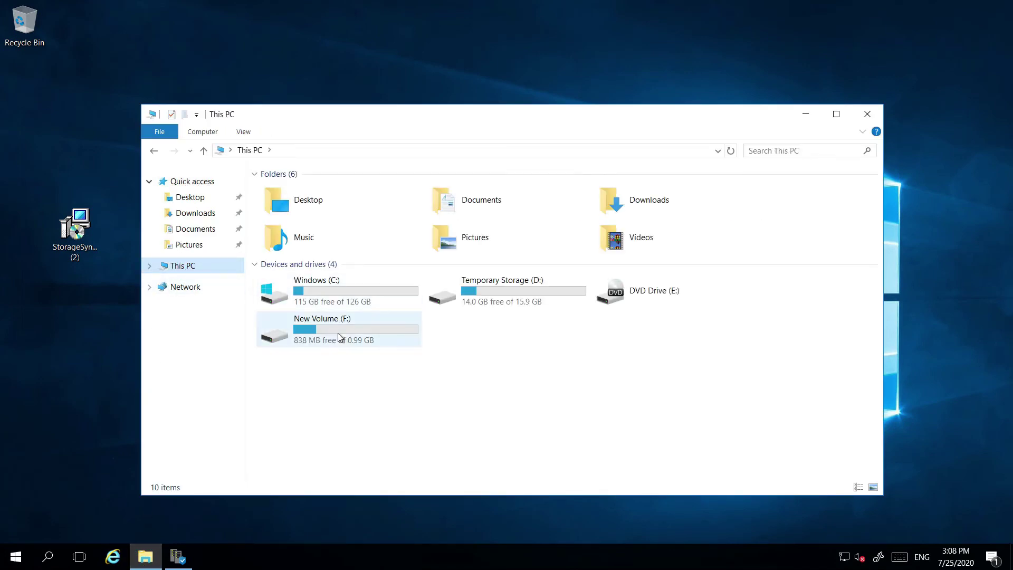
pyautogui.click(337, 330)
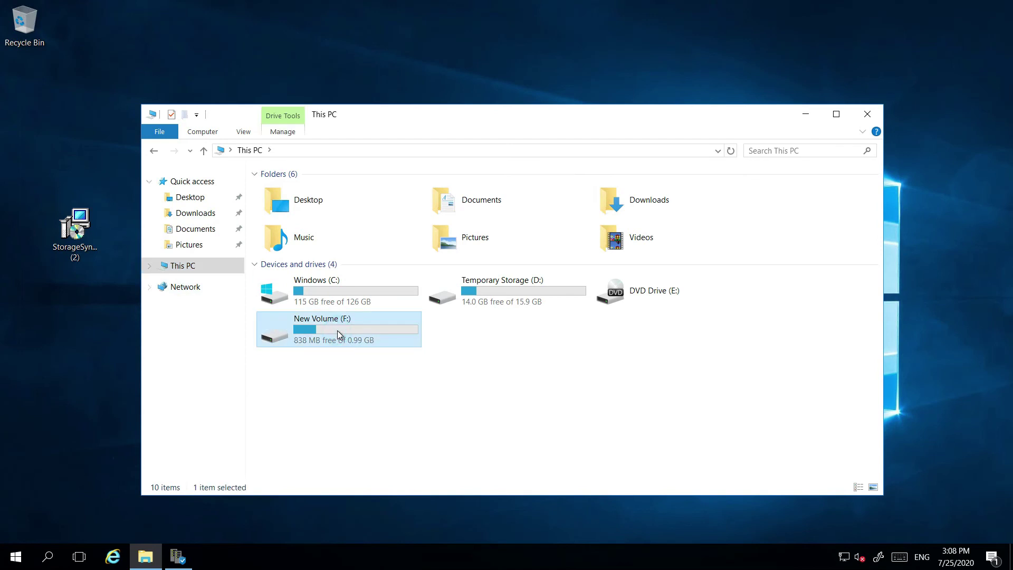
pyautogui.doubleClick(337, 330)
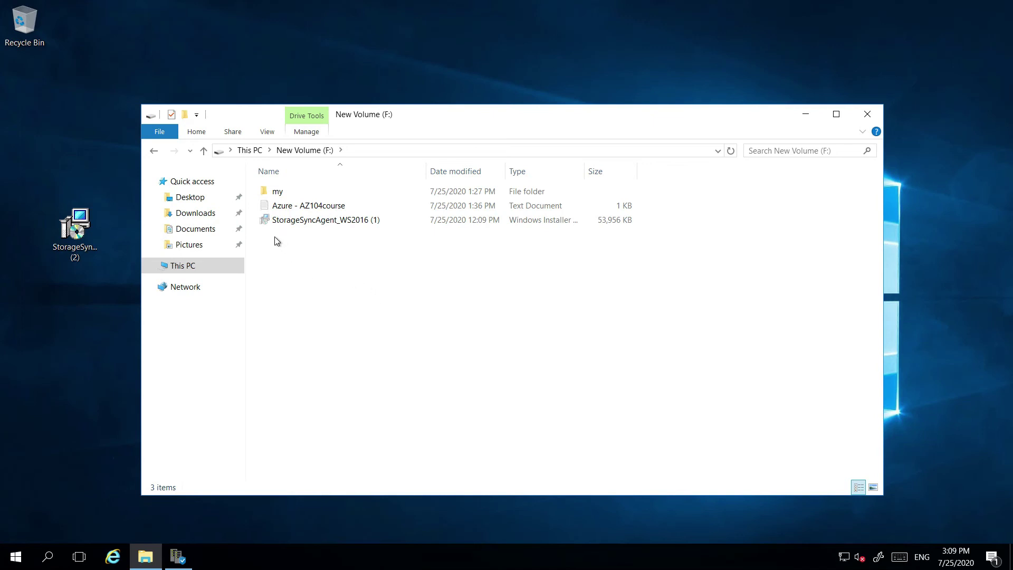
pyautogui.moveTo(554, 4)
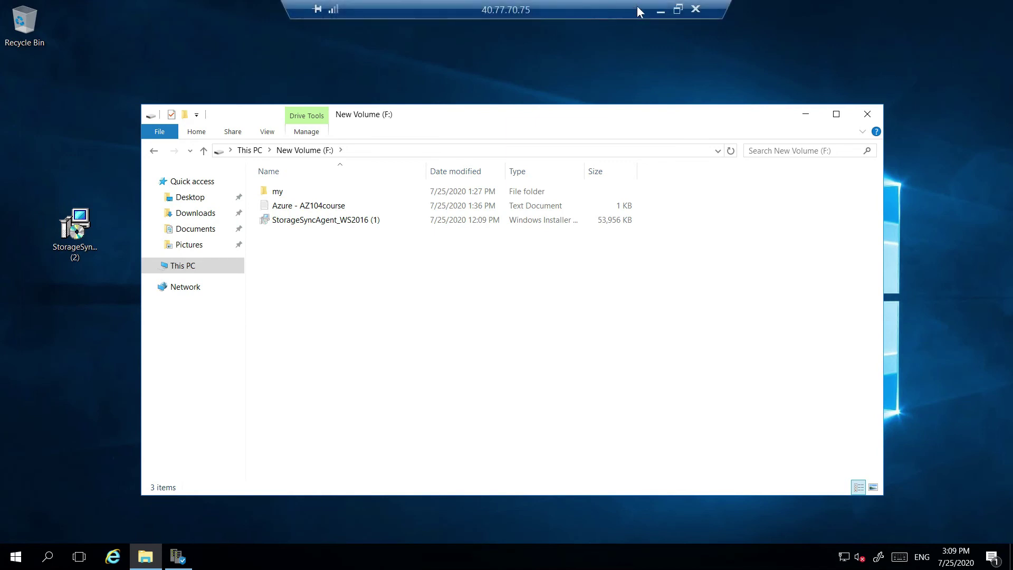
pyautogui.click(661, 11)
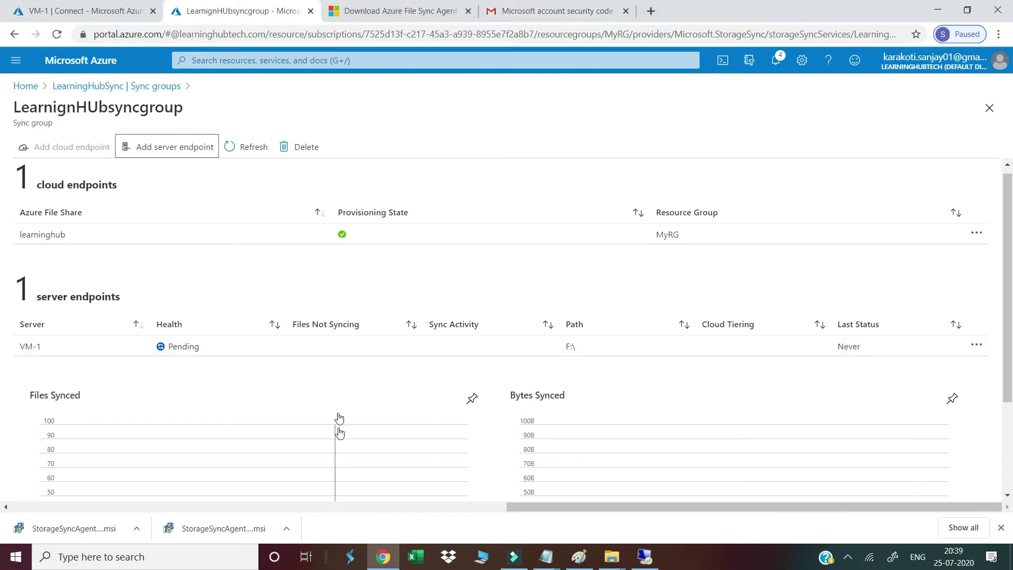
# - Navigate to the learninghub file share in the learninghub24 storage account
pyautogui.click(108, 12)
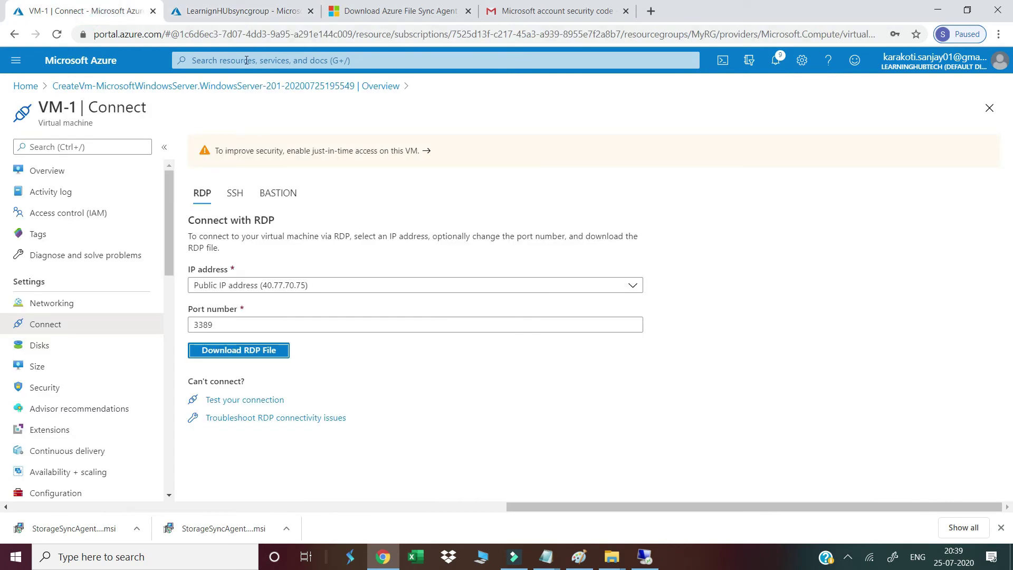
pyautogui.click(246, 62)
pyautogui.click(270, 238)
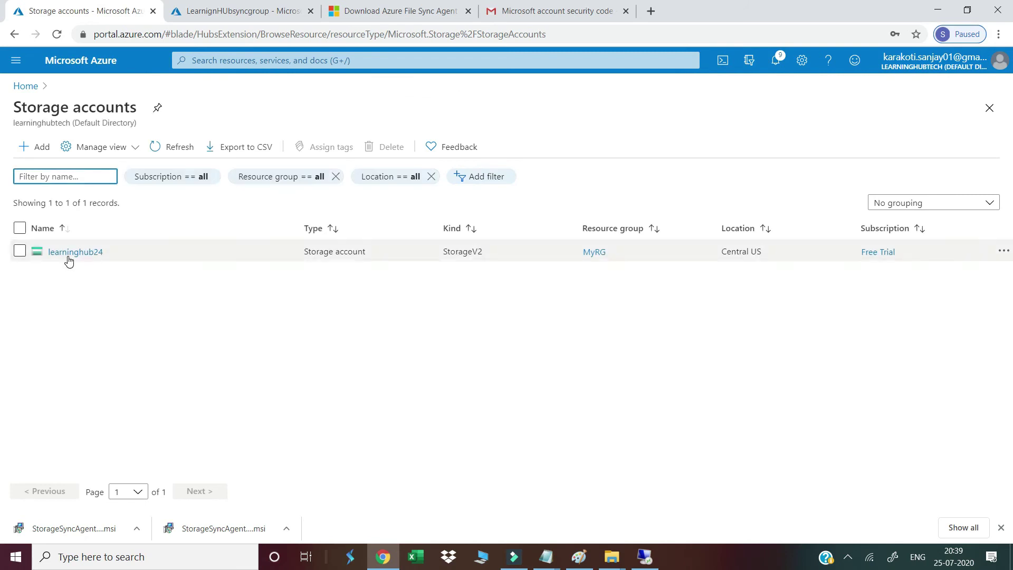
pyautogui.click(62, 253)
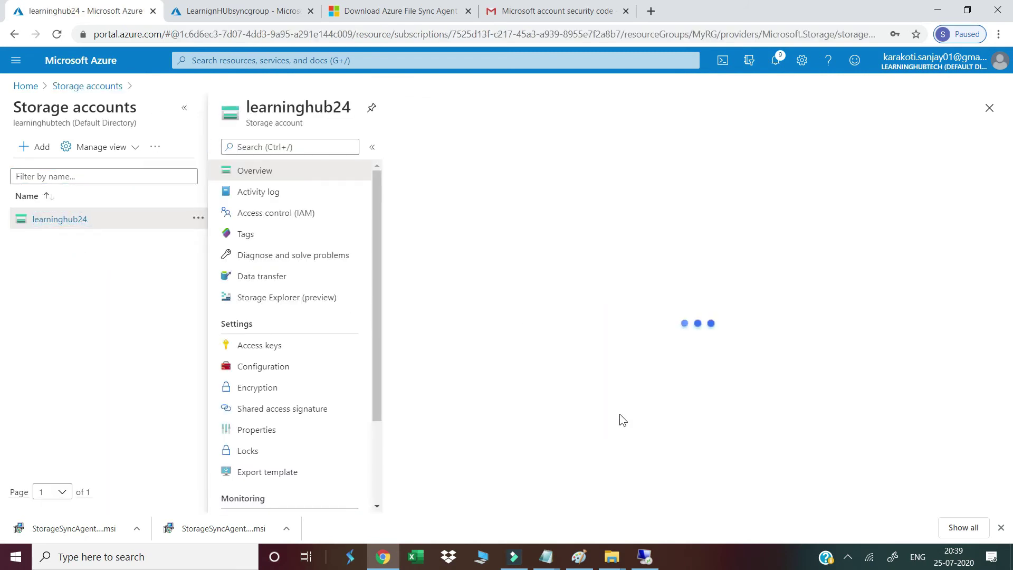
pyautogui.click(637, 443)
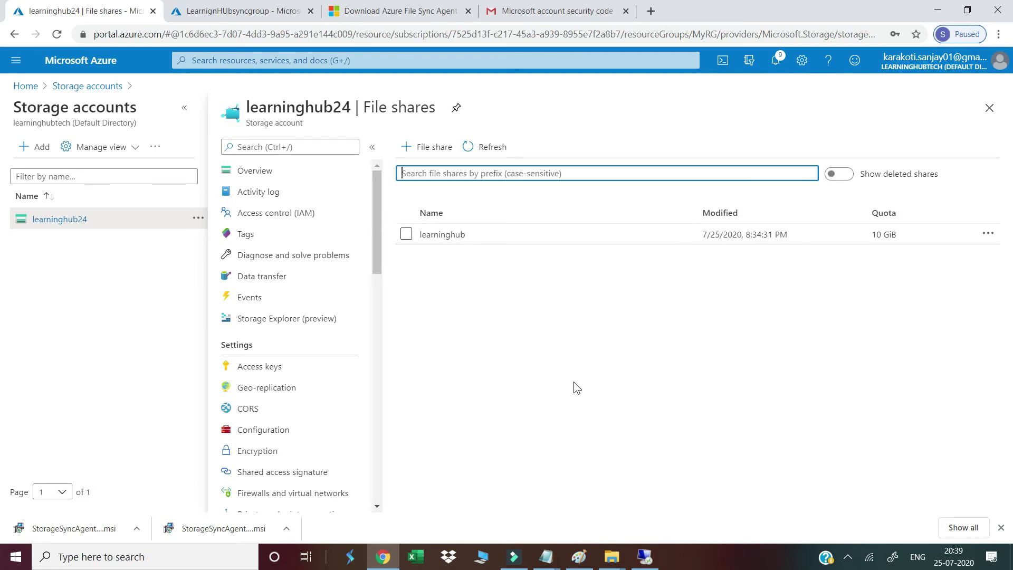
pyautogui.click(450, 235)
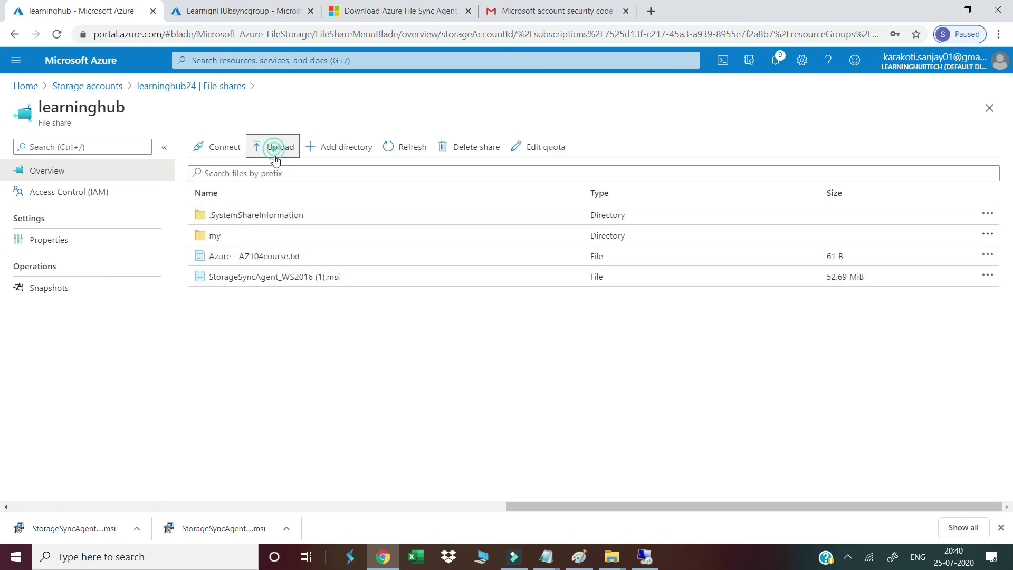
# - Upload dlink credential.txt from the local computer into the learninghub share
pyautogui.click(274, 150)
pyautogui.click(992, 144)
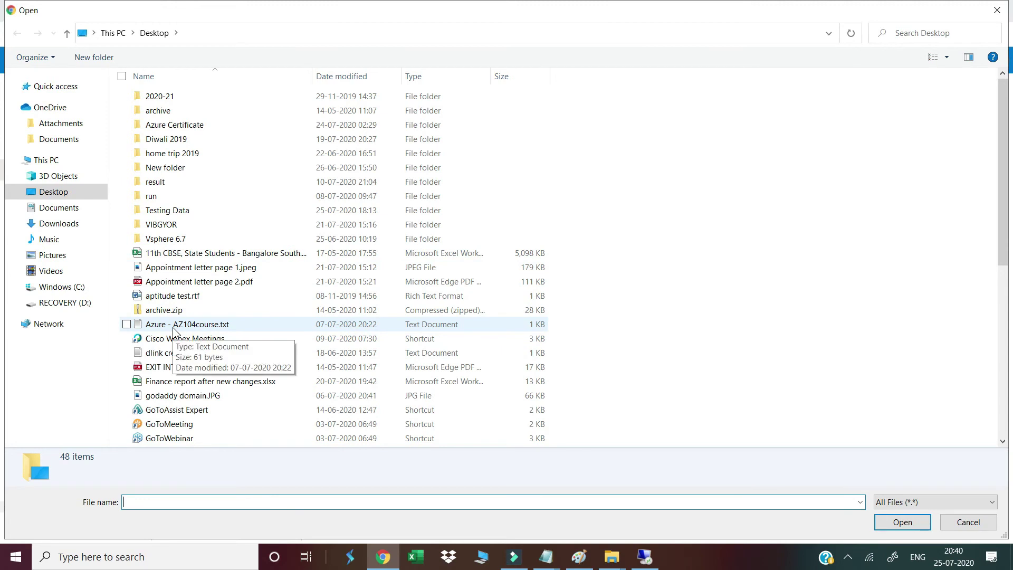
pyautogui.click(175, 352)
pyautogui.click(885, 523)
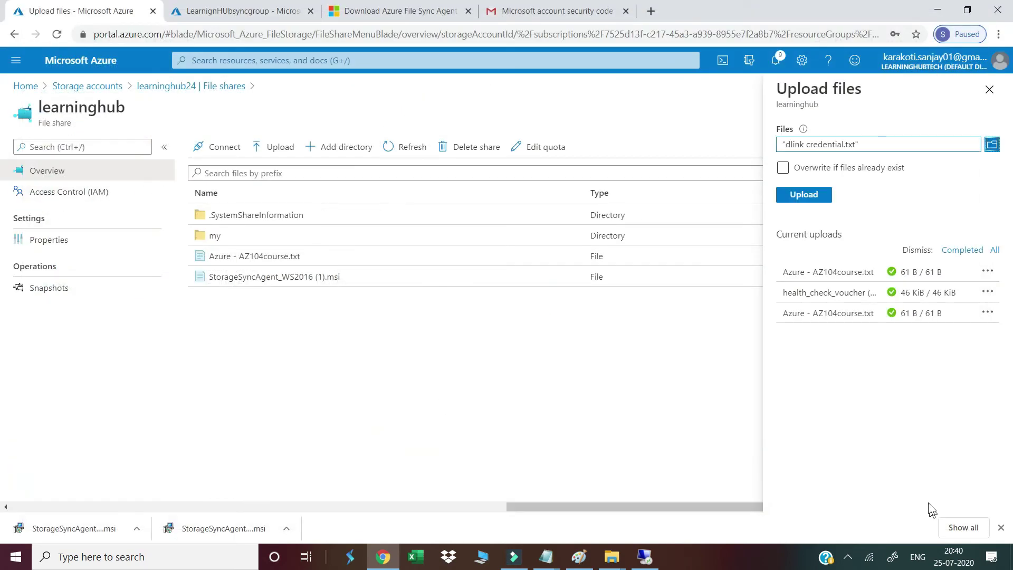
pyautogui.click(824, 194)
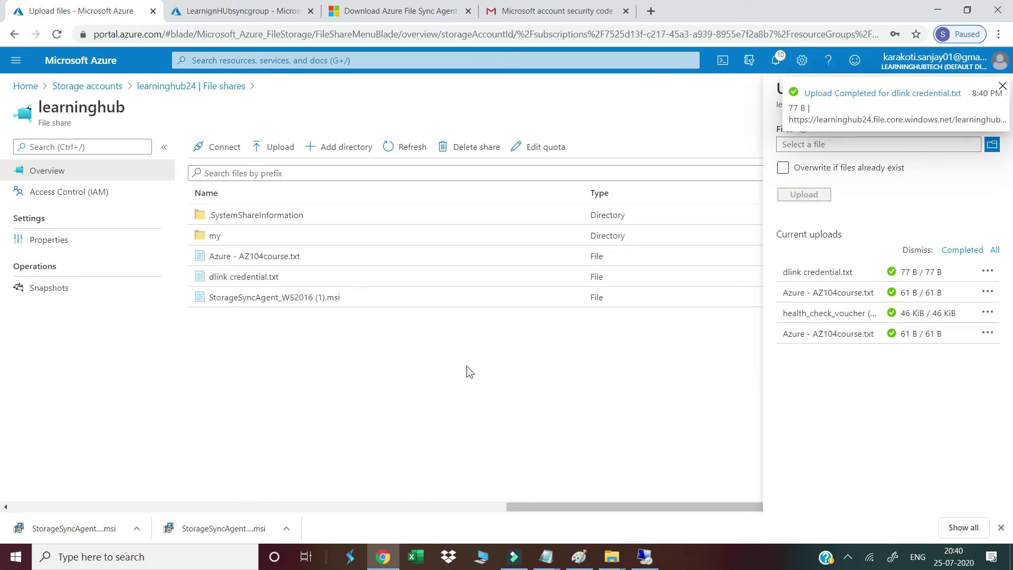
pyautogui.click(635, 549)
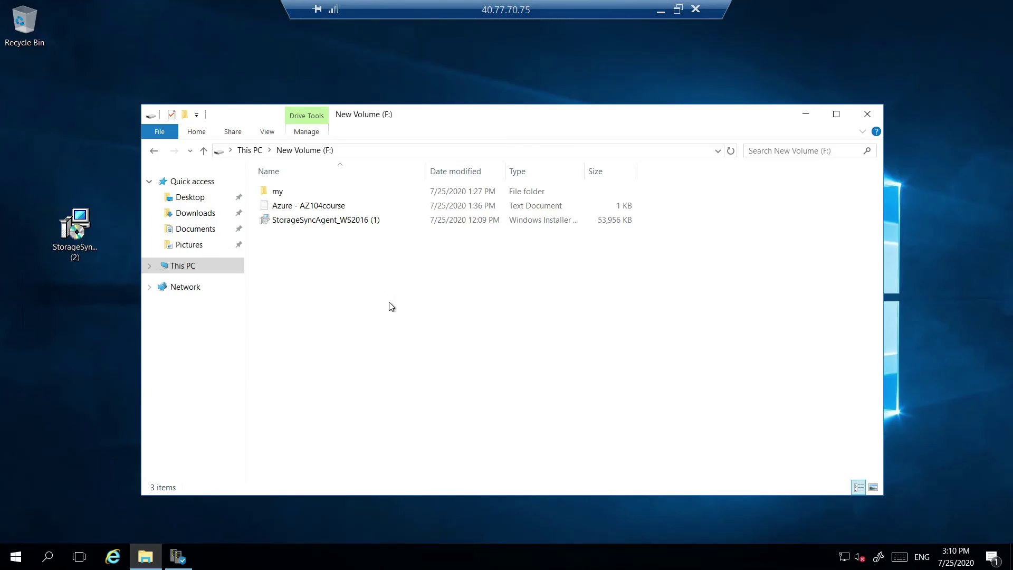
pyautogui.rightClick(397, 280)
pyautogui.click(314, 336)
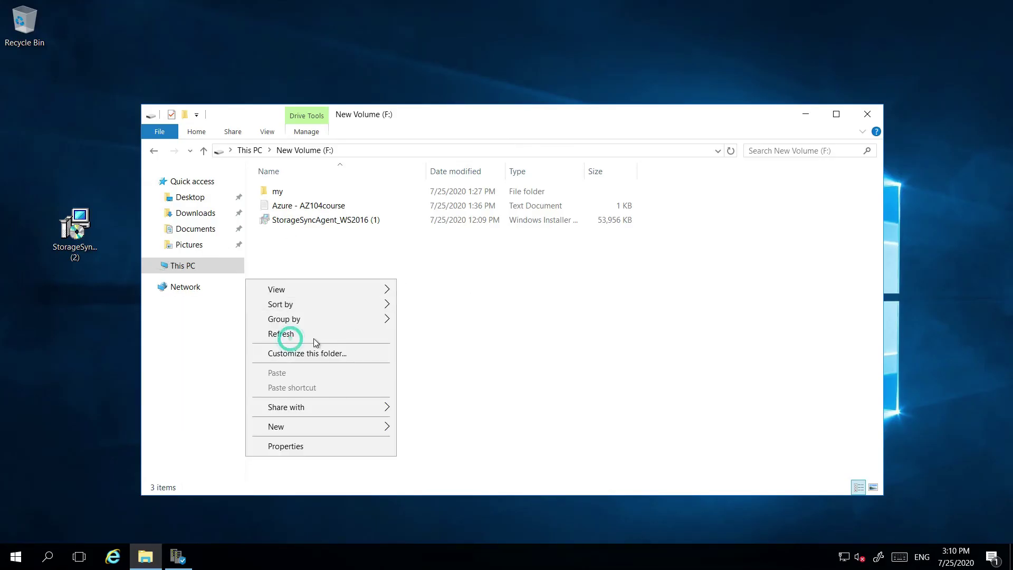
pyautogui.rightClick(403, 323)
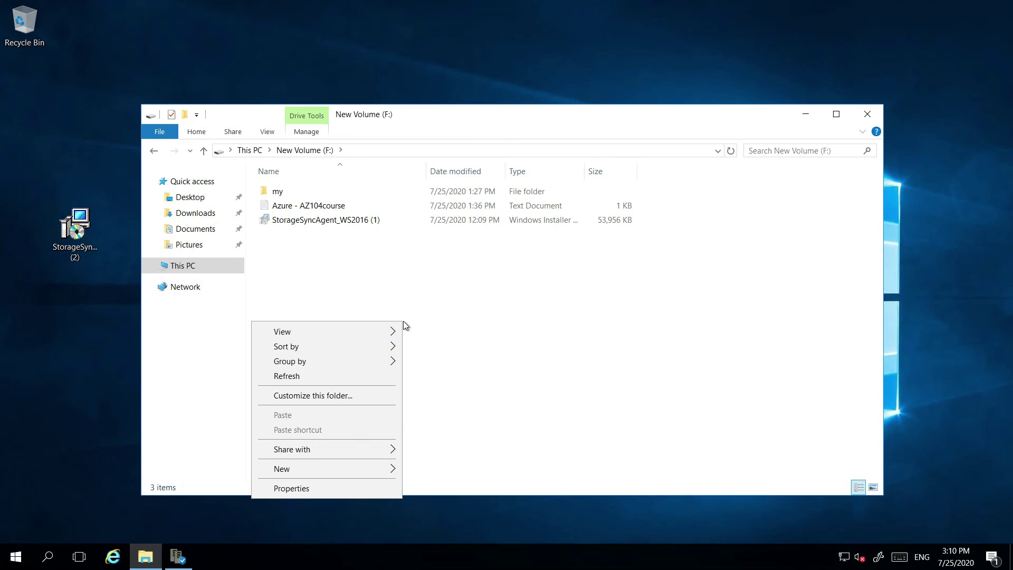
pyautogui.click(499, 321)
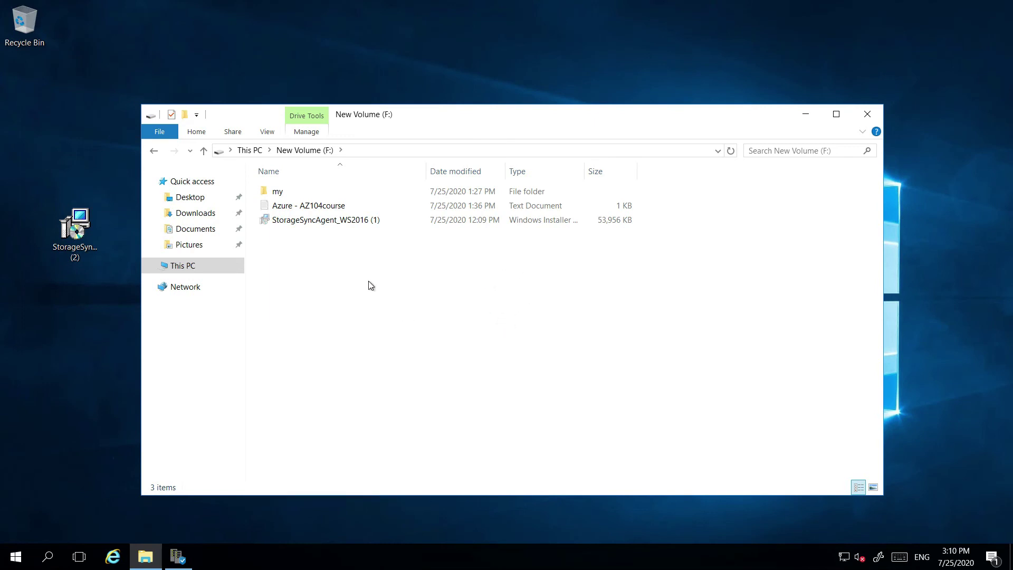
pyautogui.rightClick(283, 206)
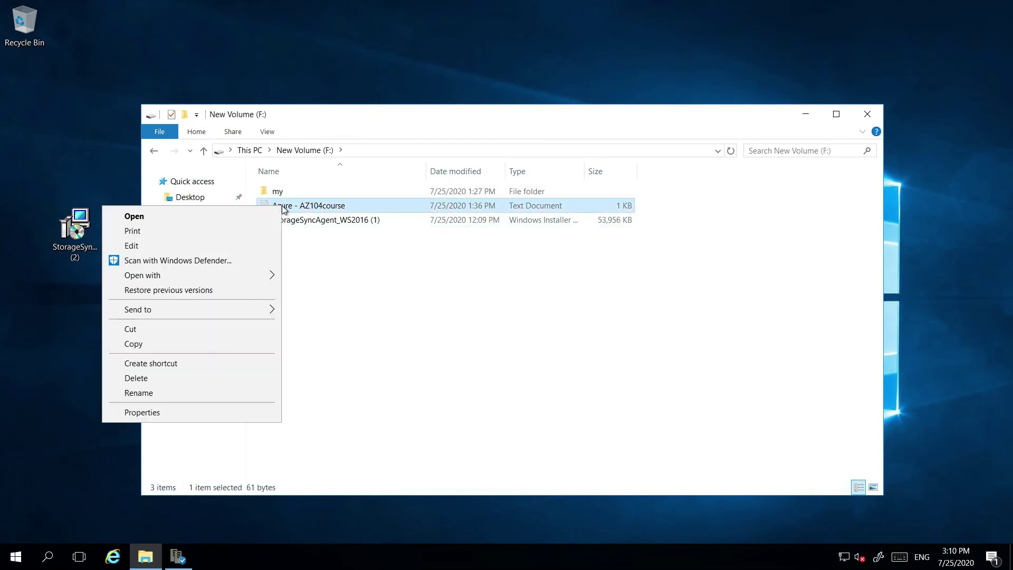
pyautogui.click(160, 416)
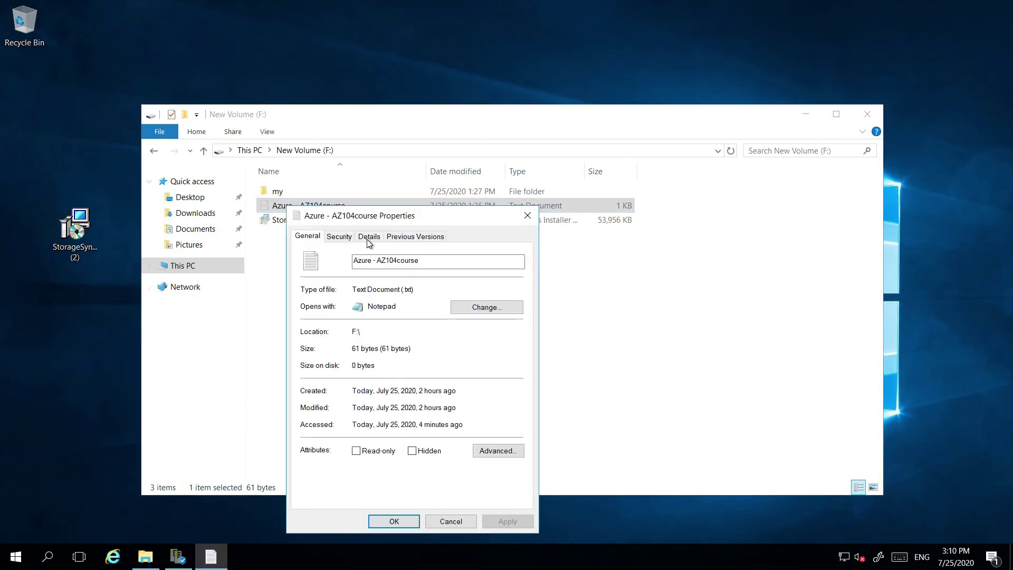
pyautogui.click(369, 237)
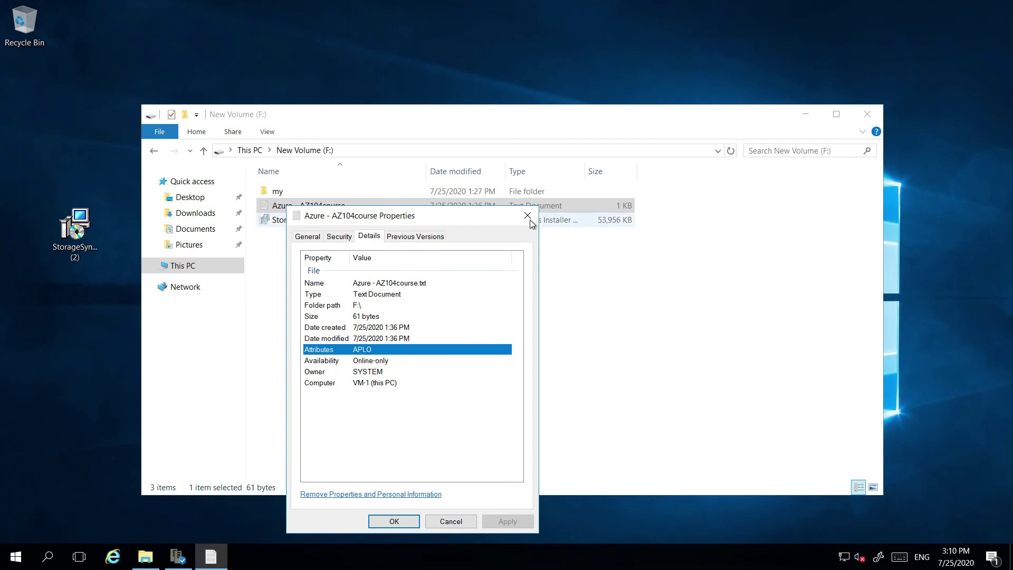
pyautogui.moveTo(442, 220); pyautogui.dragTo(838, 162)
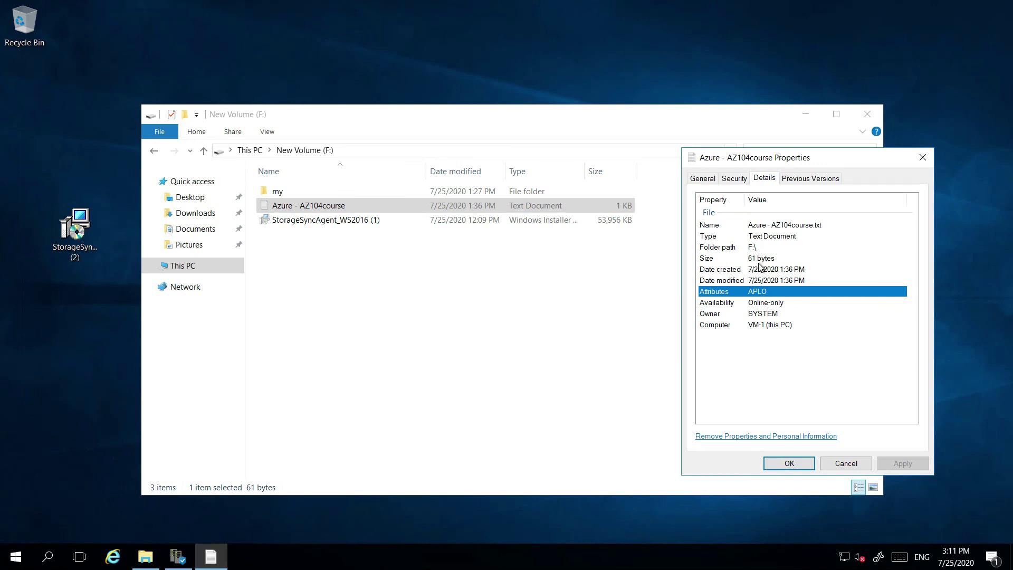
pyautogui.click(728, 304)
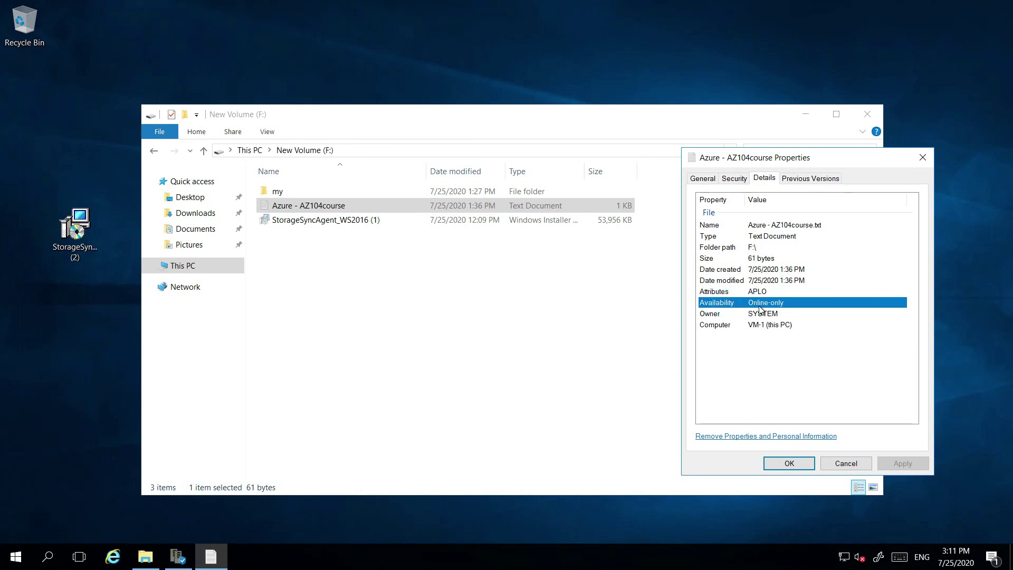
pyautogui.click(787, 464)
pyautogui.click(297, 209)
# - Open and close the Azure - AZ104course file, then confirm its Details show Available offline
pyautogui.doubleClick(297, 209)
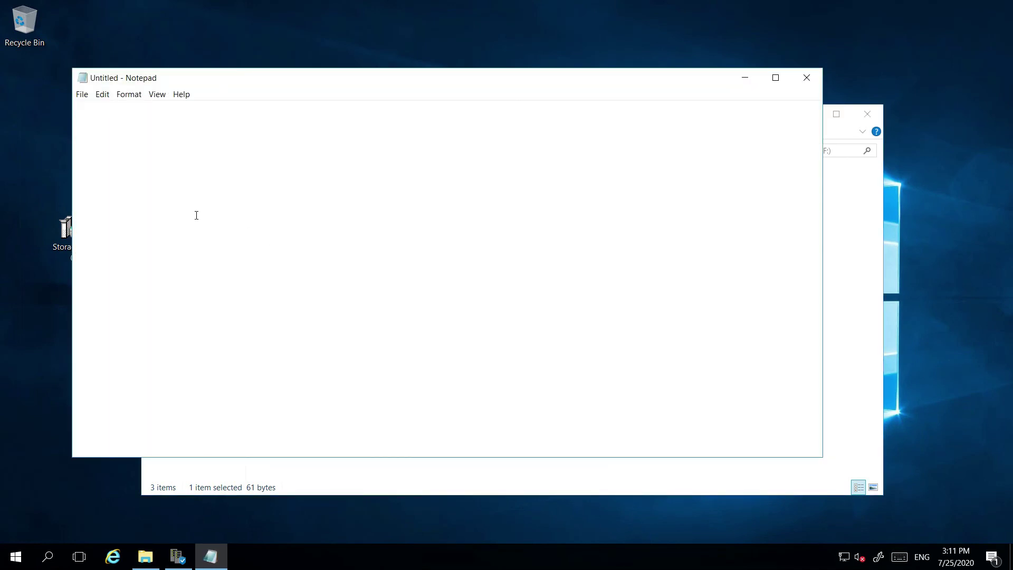
pyautogui.click(807, 78)
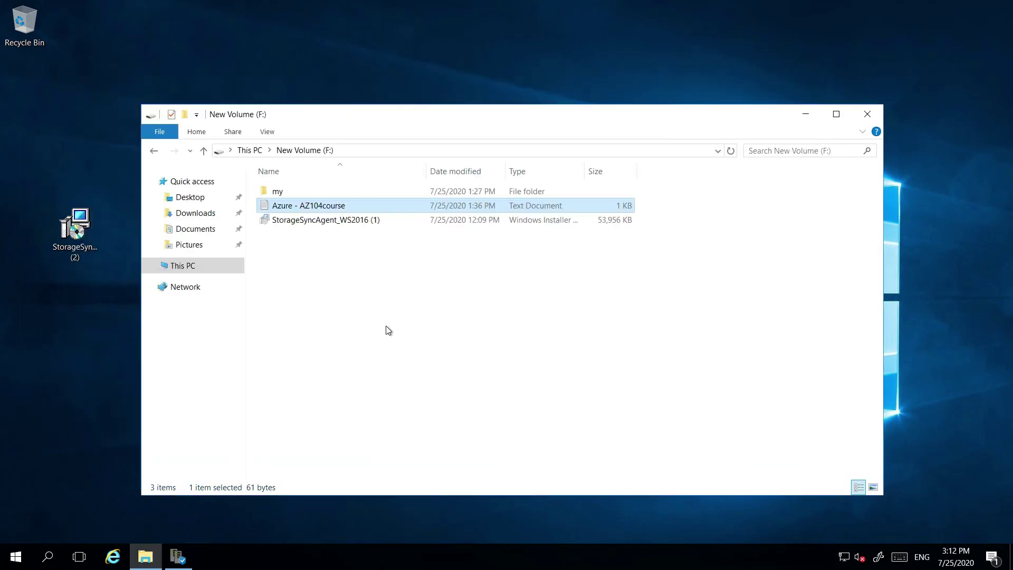
pyautogui.rightClick(285, 201)
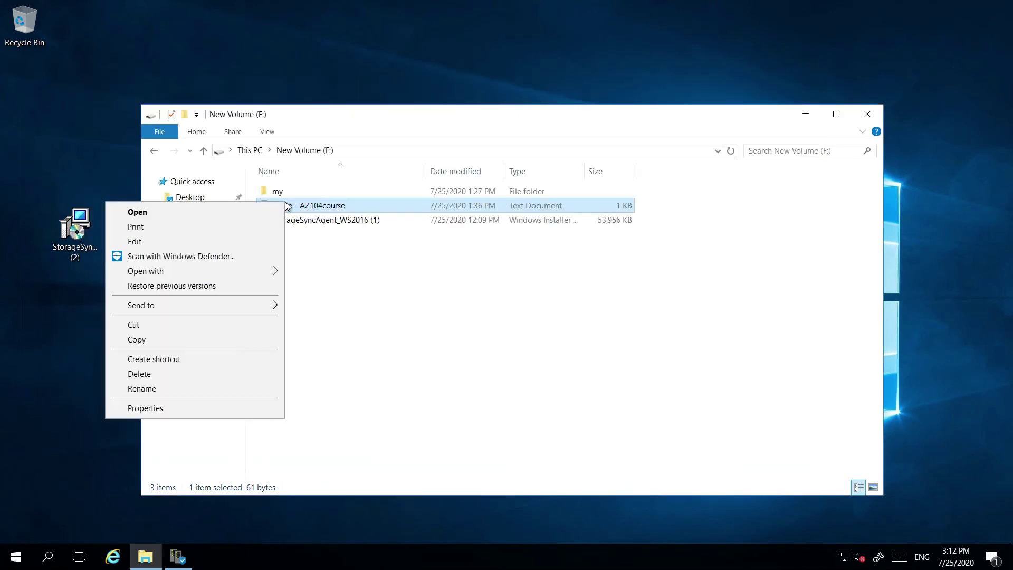
pyautogui.click(140, 409)
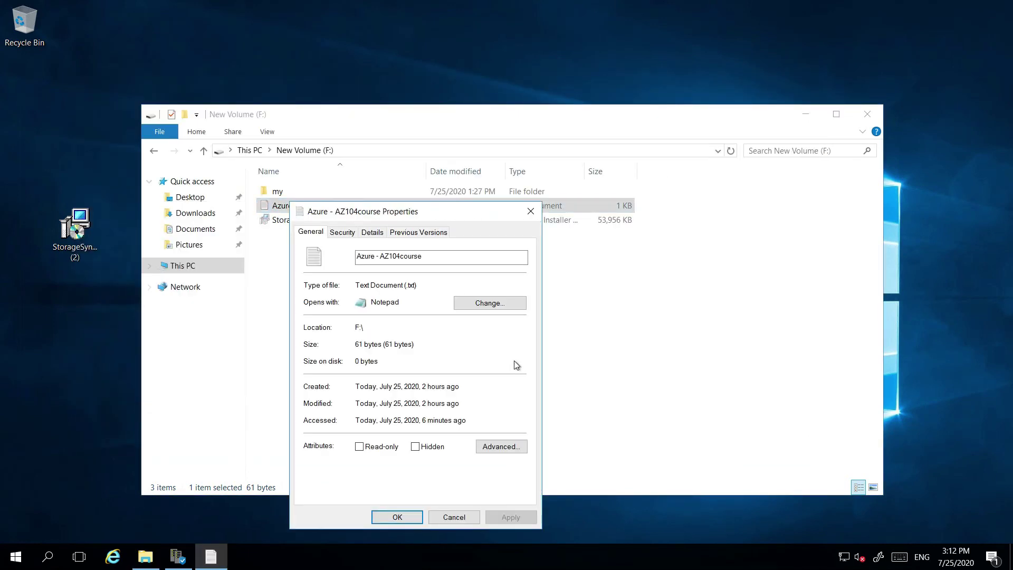
pyautogui.click(373, 235)
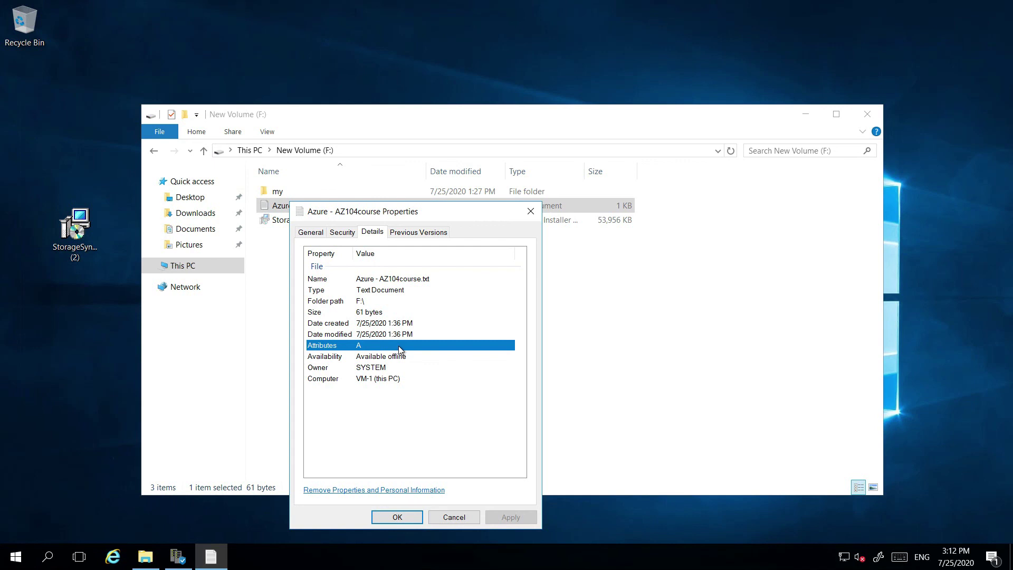
pyautogui.click(389, 520)
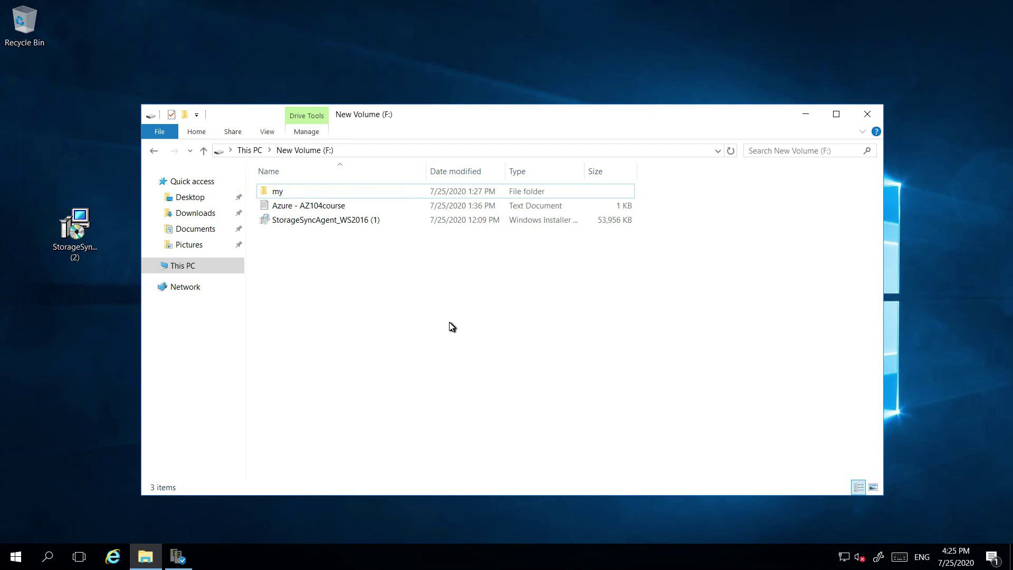
# - Paste the five Azure Virtual Network PNGs into VM-1's F: drive and minimise the session
pyautogui.hotkey('ctrl', 'v')
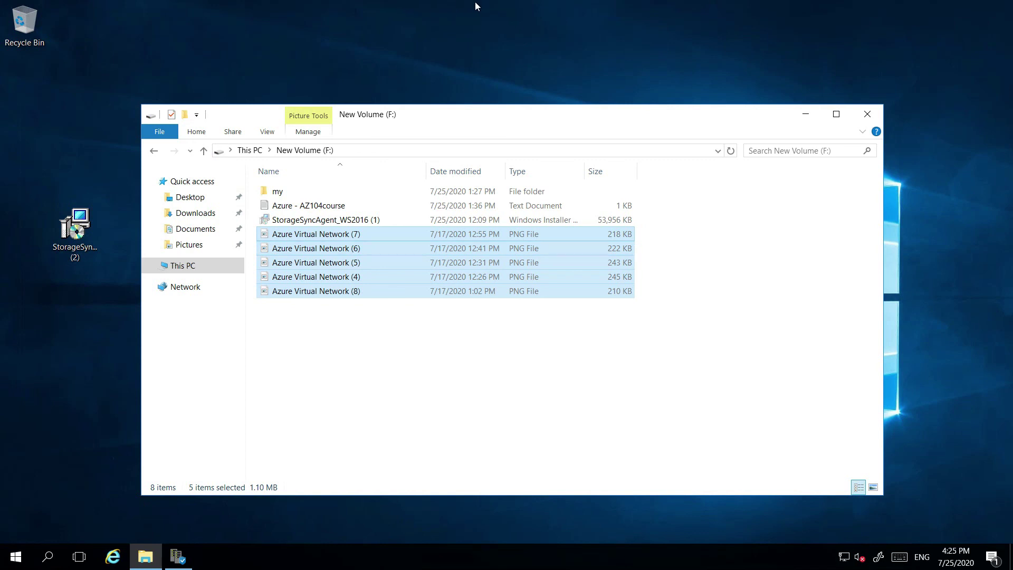
pyautogui.moveTo(507, 6)
pyautogui.click(660, 9)
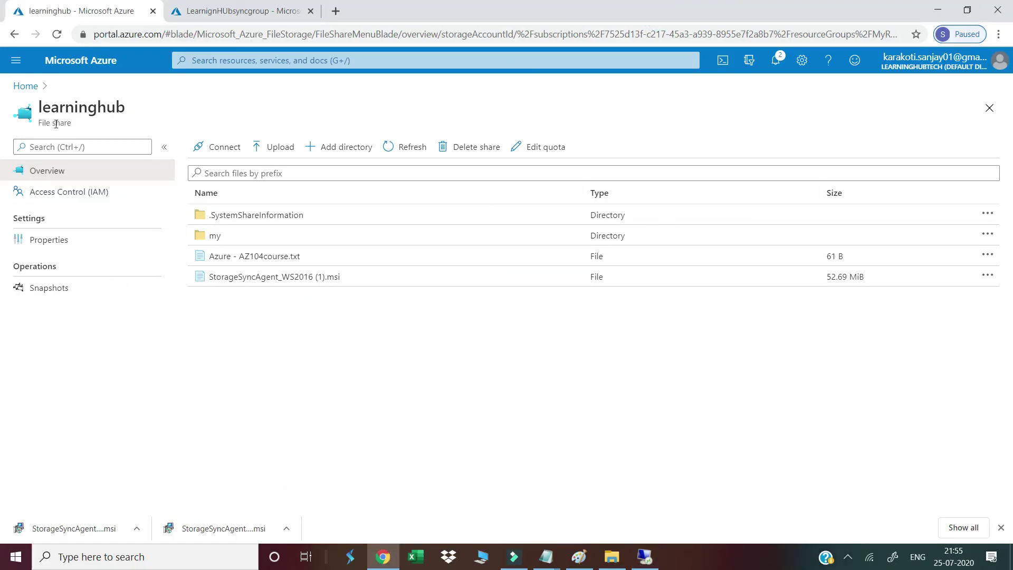
# - Refresh the learninghub share to list the five PNGs, then go to LearnignHUbsyncgroup
pyautogui.click(413, 149)
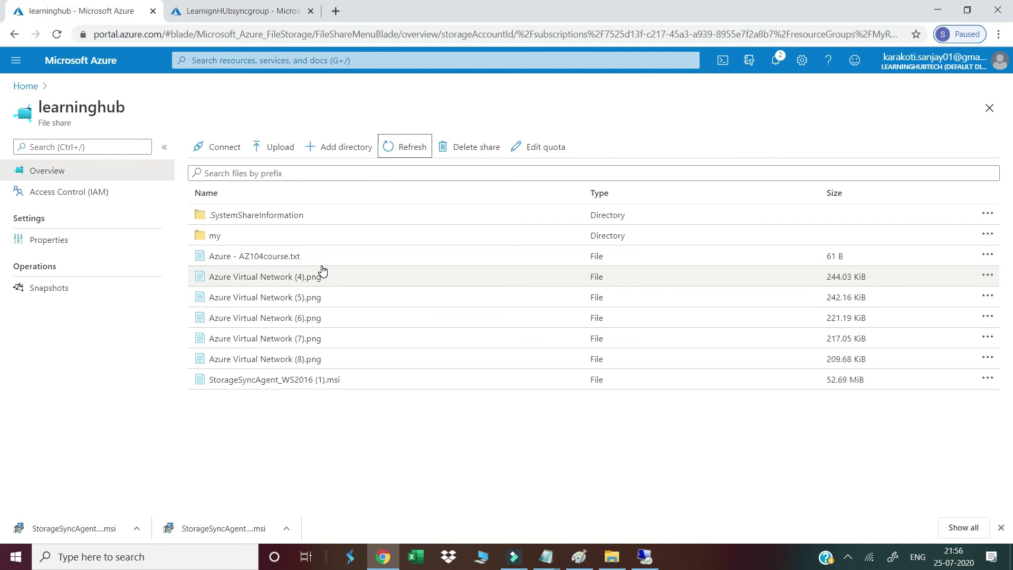
pyautogui.click(227, 13)
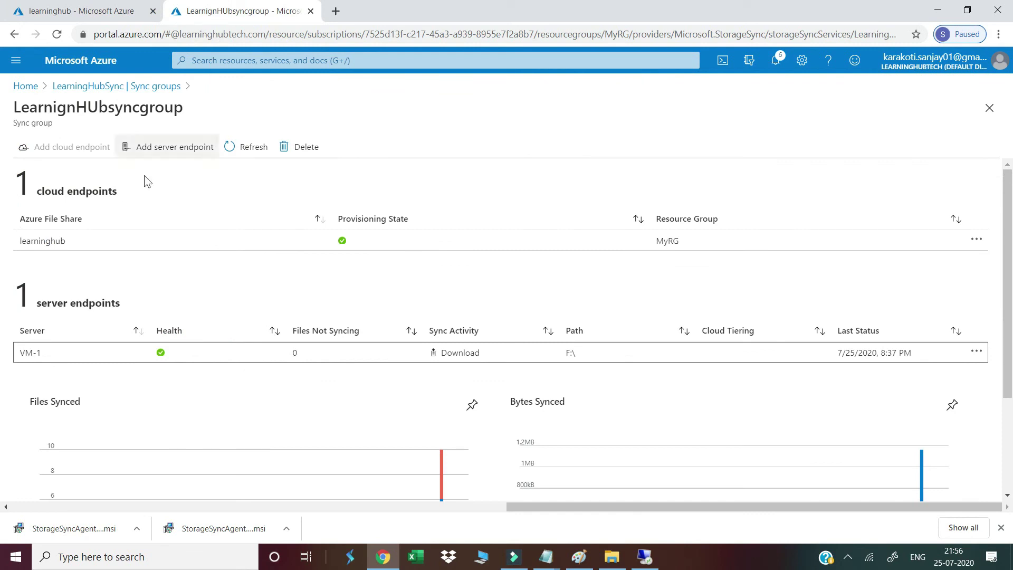
# - Open VM-1's server endpoint properties and expand Cloud Tiering, showing it disabled with 20% free space
pyautogui.click(47, 358)
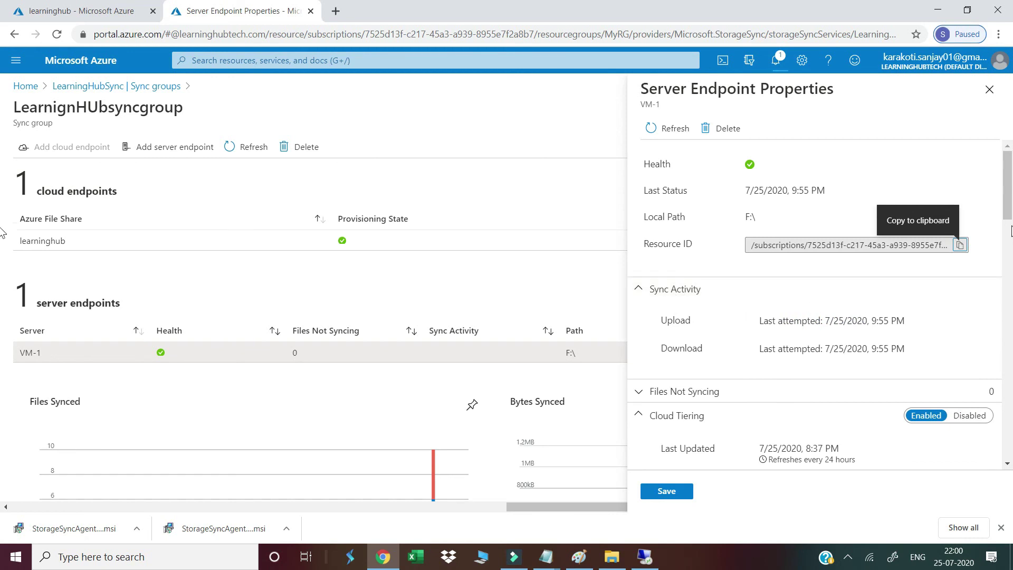
pyautogui.moveTo(1009, 211); pyautogui.dragTo(1010, 247)
pyautogui.scroll(3, 785, 260)
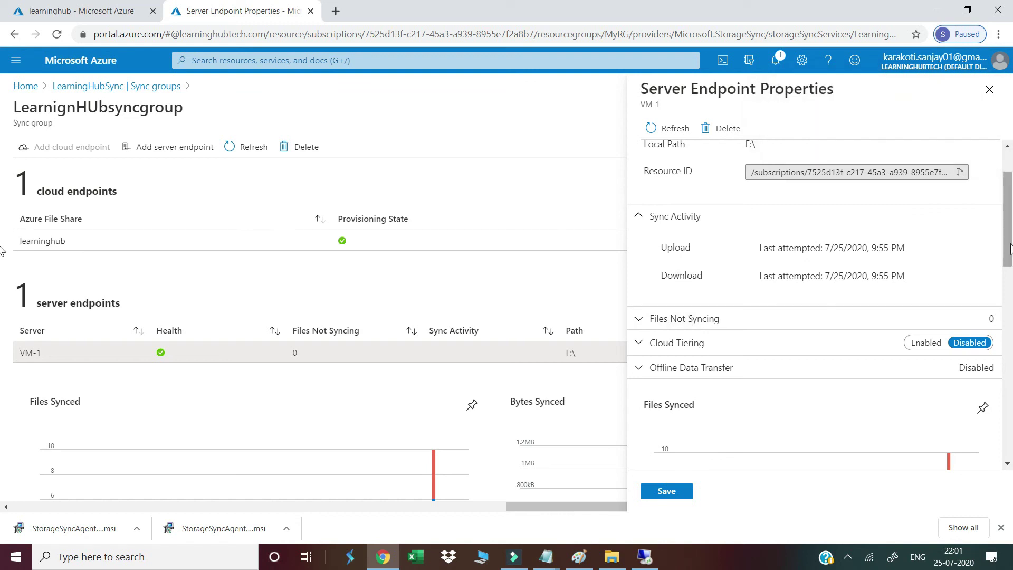
pyautogui.moveTo(1008, 248); pyautogui.dragTo(1007, 257)
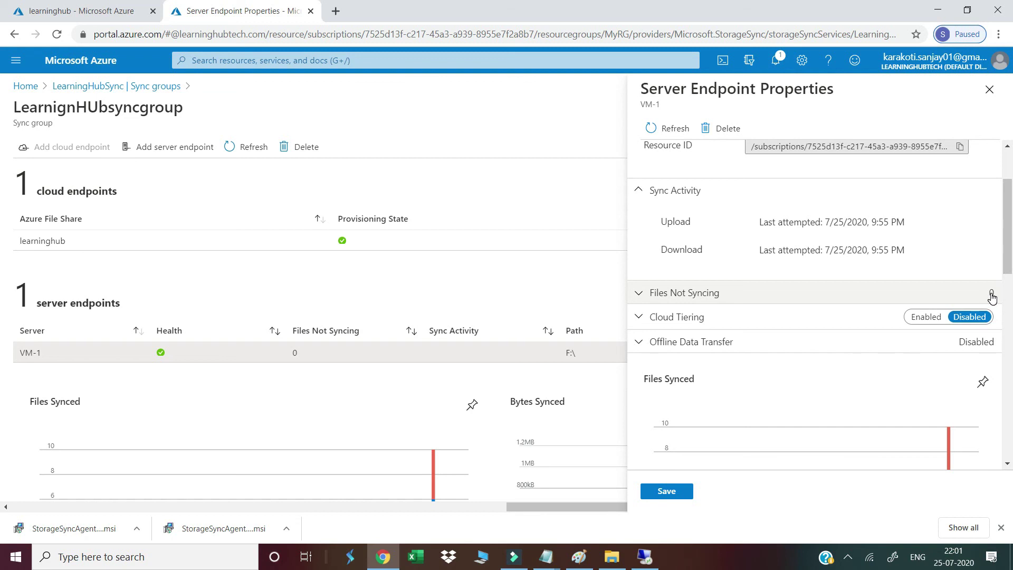
pyautogui.click(643, 296)
pyautogui.click(643, 296)
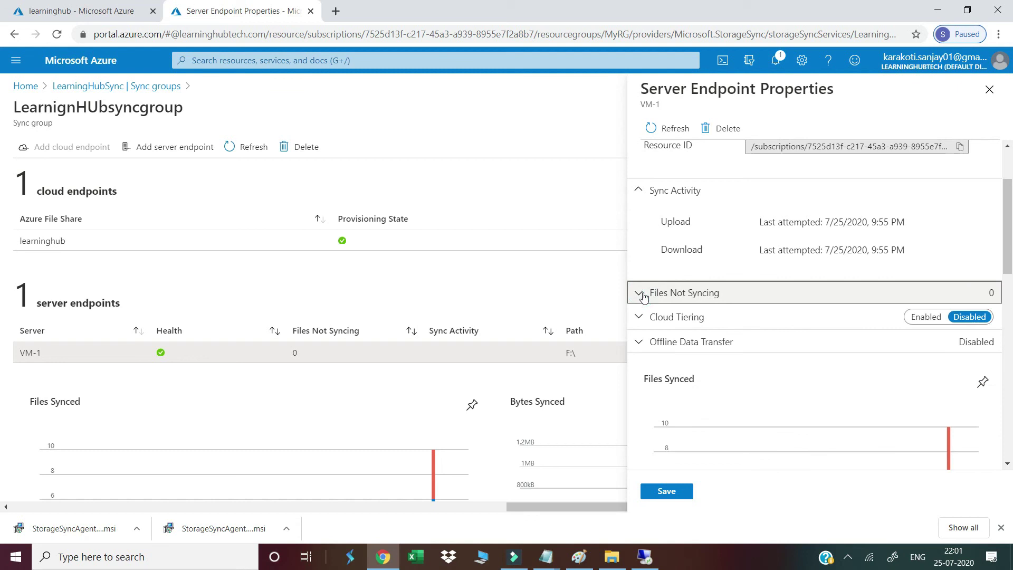
pyautogui.click(641, 317)
pyautogui.scroll(-2, 1008, 248)
pyautogui.scroll(-3, 1009, 248)
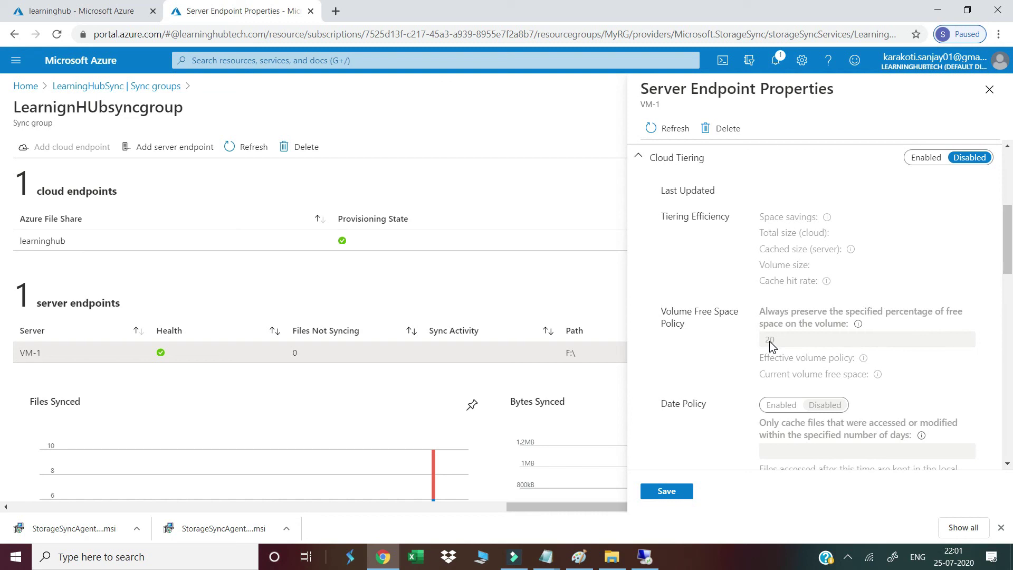
# - Enable cloud tiering on VM-1's endpoint and change volume free space from 20 to 10 percent
pyautogui.click(921, 157)
pyautogui.moveTo(776, 350); pyautogui.dragTo(748, 351)
pyautogui.write('100')
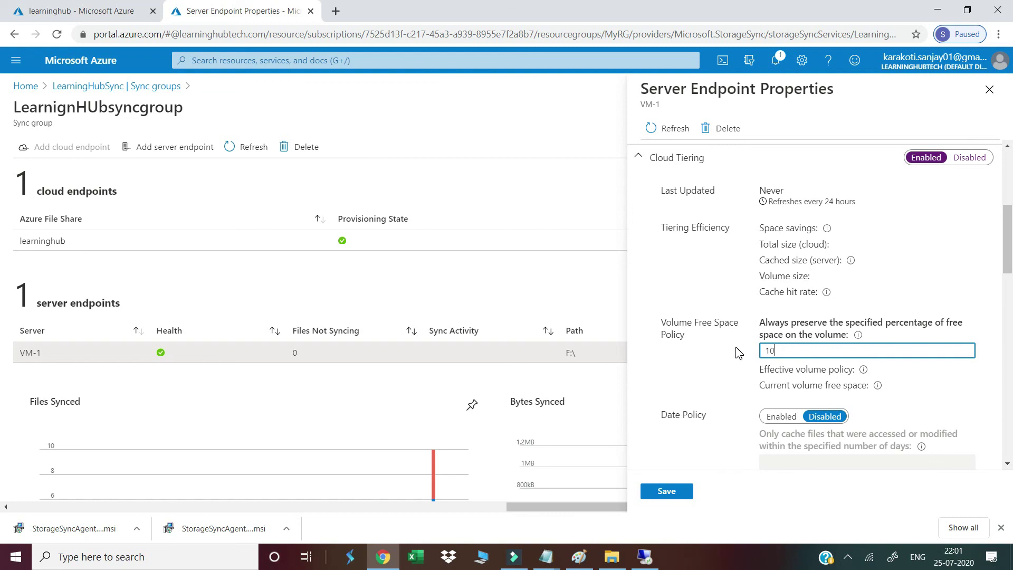